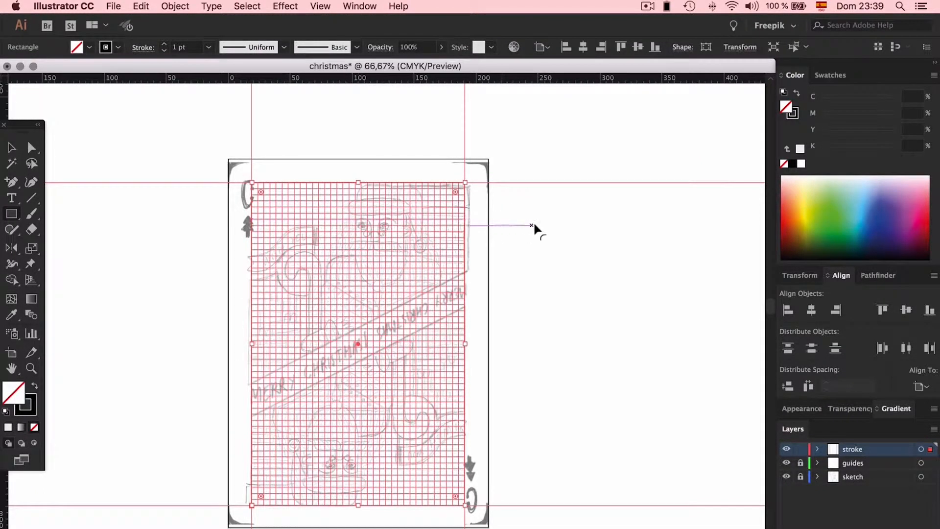
# - Inspect how the frame rectangle on the stroke layer fits the grid and the card sketch
pyautogui.press('v')
pyautogui.click(561, 236)
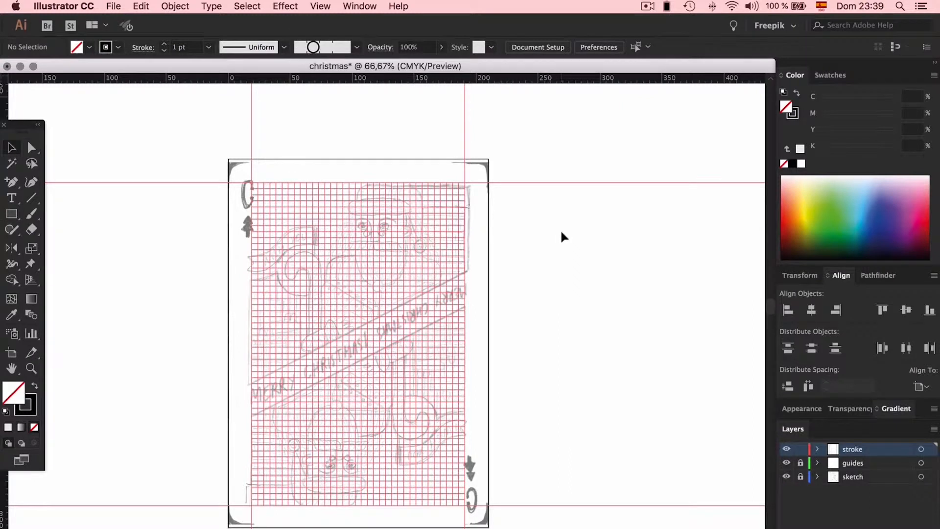
pyautogui.click(466, 216)
pyautogui.press('super+equal')
pyautogui.press('super+equal')
pyautogui.press('super+equal')
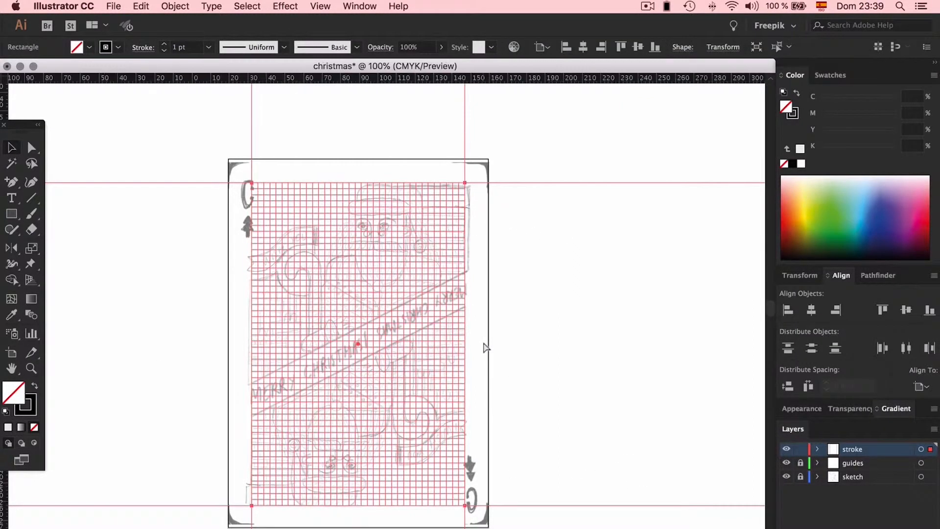
pyautogui.scroll(5, 483, 343)
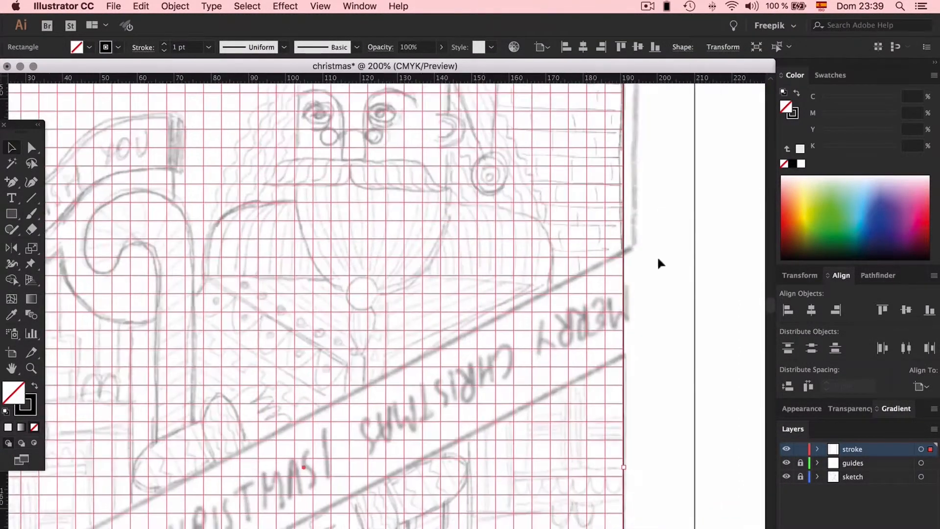
pyautogui.click(696, 214)
pyautogui.scroll(4, 607, 268)
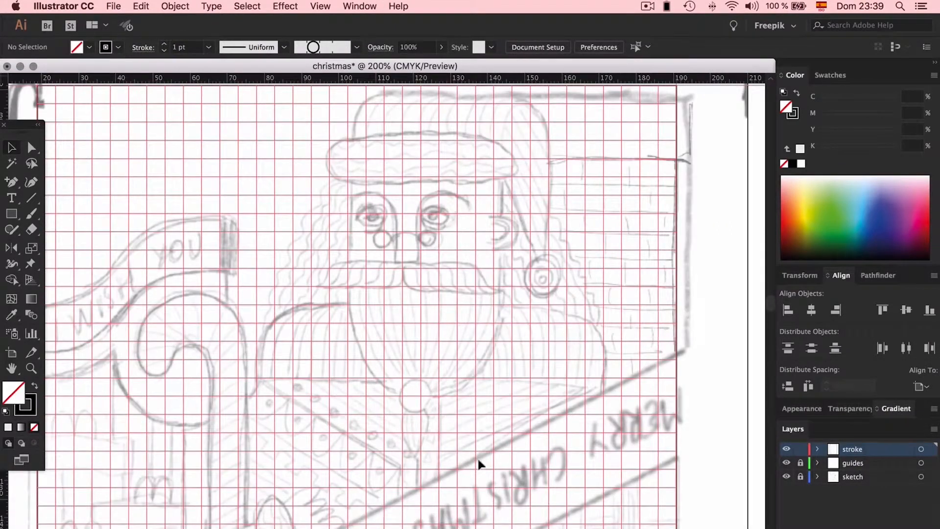
pyautogui.press('super+minus')
pyautogui.press('super+minus')
pyautogui.press('super+minus')
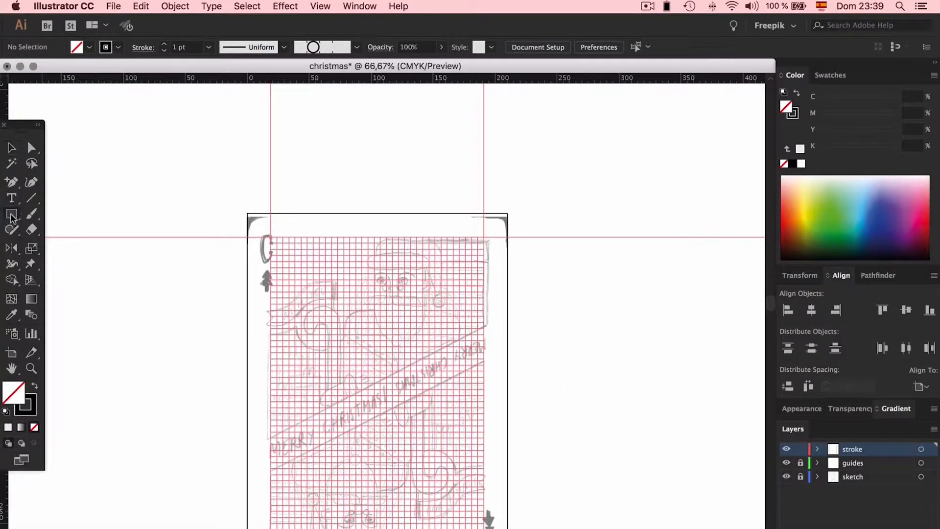
# - Draw a wide, low rectangle across the middle of the card, spanning the full width of the grid
pyautogui.moveTo(270, 422); pyautogui.dragTo(483, 401)
pyautogui.press('super+plus')
pyautogui.press('super+plus')
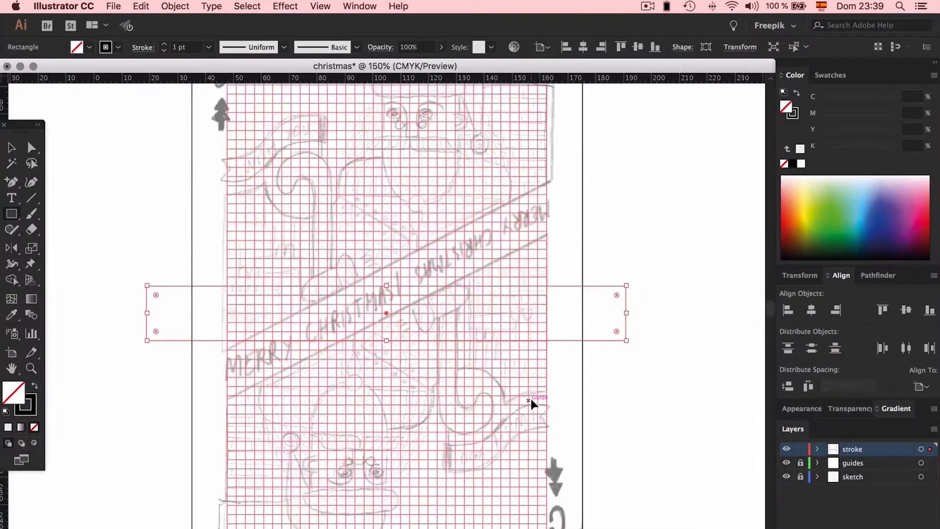
# - Move the rectangle's two right corners up together so its right end meets the sketched MERRY CHRISTMAS banner
pyautogui.scroll(5, 530, 397)
pyautogui.hscroll(4, 530, 398)
pyautogui.press('a')
pyautogui.click(518, 408)
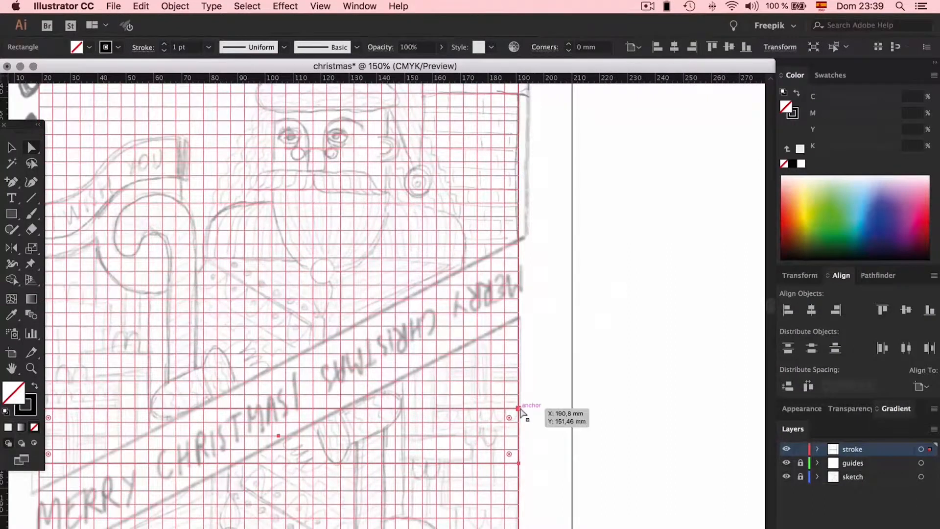
pyautogui.keyDown('shift'); pyautogui.click(518, 462); pyautogui.keyUp('shift')
pyautogui.moveTo(519, 393); pyautogui.dragTo(519, 311)
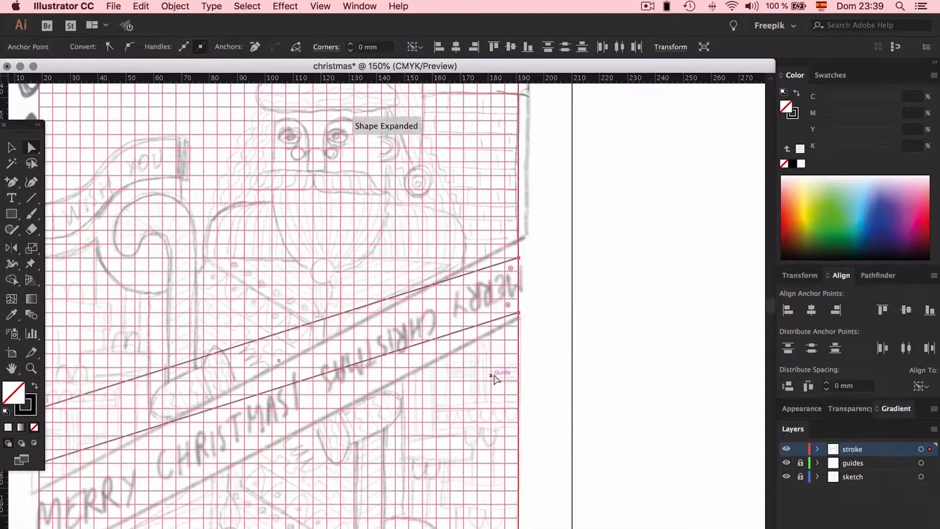
# - Move the shape's two left corners down together so both long edges follow the slant of the sketched banner
pyautogui.scroll(-5, 285, 376)
pyautogui.hscroll(-10, 285, 376)
pyautogui.click(255, 353)
pyautogui.keyDown('shift'); pyautogui.click(255, 297); pyautogui.keyUp('shift')
pyautogui.moveTo(255, 353); pyautogui.dragTo(256, 451)
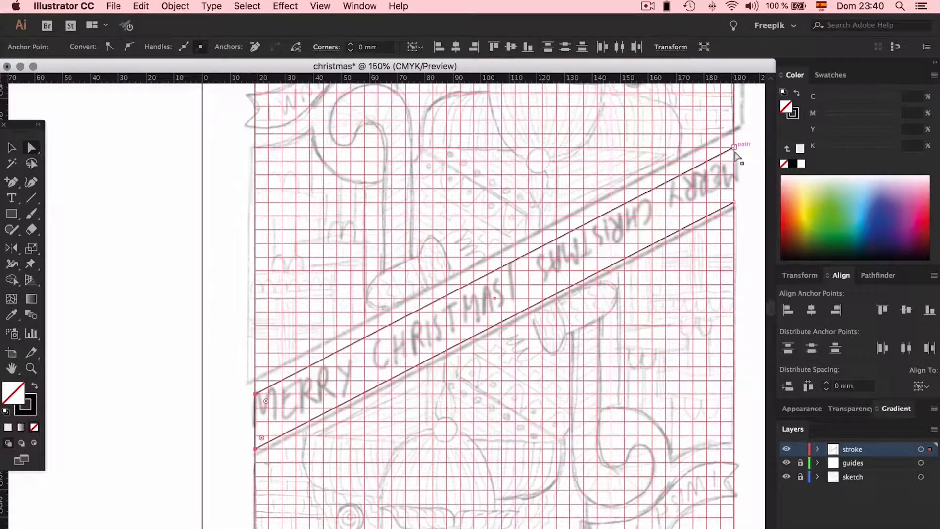
# - Raise the two upper corners of the banner shape together to place its top edge on the sketched line
pyautogui.click(733, 148)
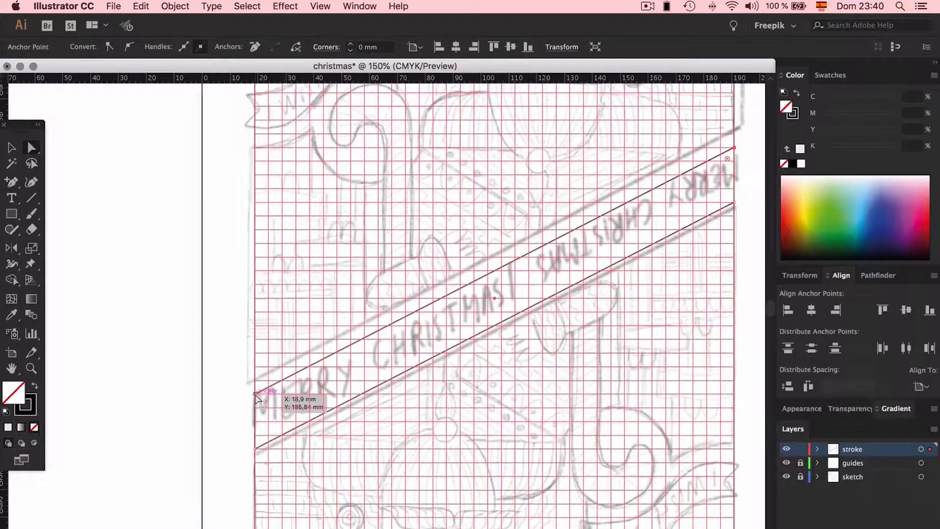
pyautogui.moveTo(255, 395); pyautogui.dragTo(256, 384)
pyautogui.click(226, 382)
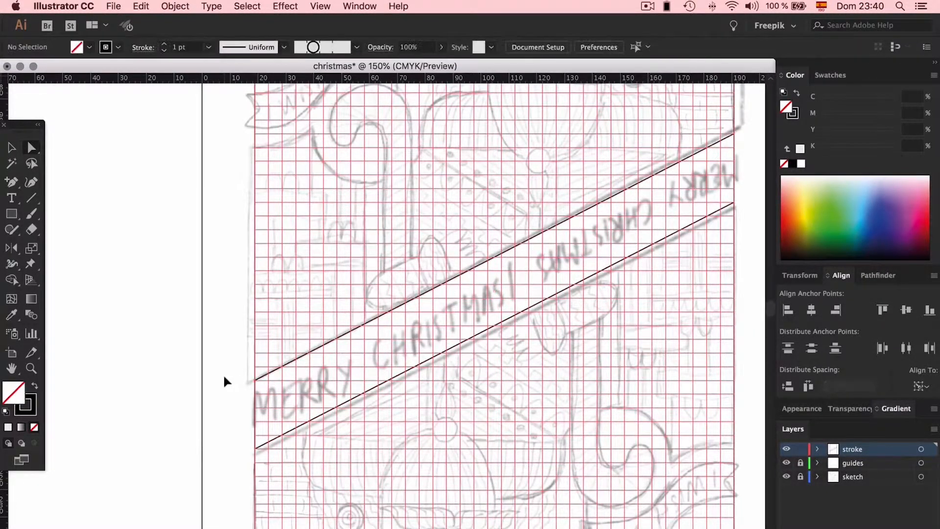
# - Center the slanted banner shape horizontally and vertically on the card
pyautogui.press('super+0')
pyautogui.press('v')
pyautogui.click(474, 268)
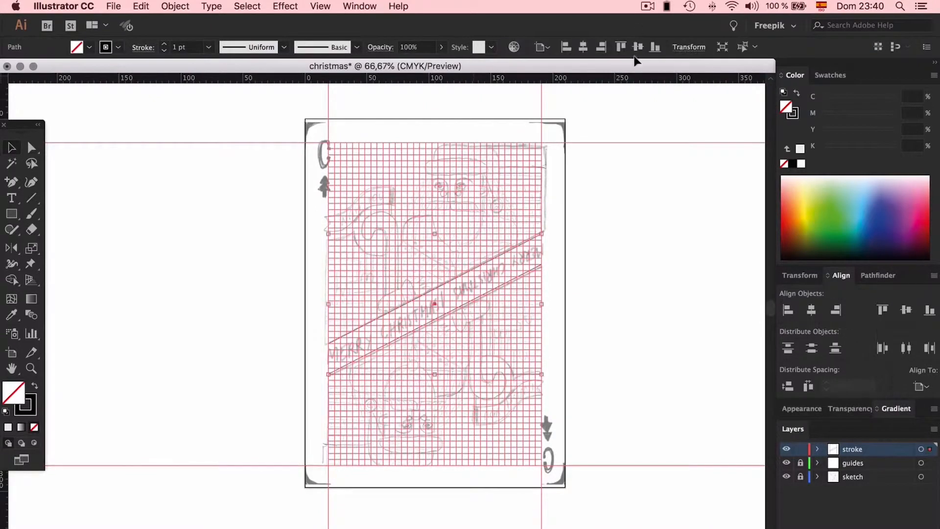
pyautogui.click(542, 47)
pyautogui.click(542, 48)
pyautogui.click(584, 48)
pyautogui.click(638, 48)
pyautogui.click(622, 256)
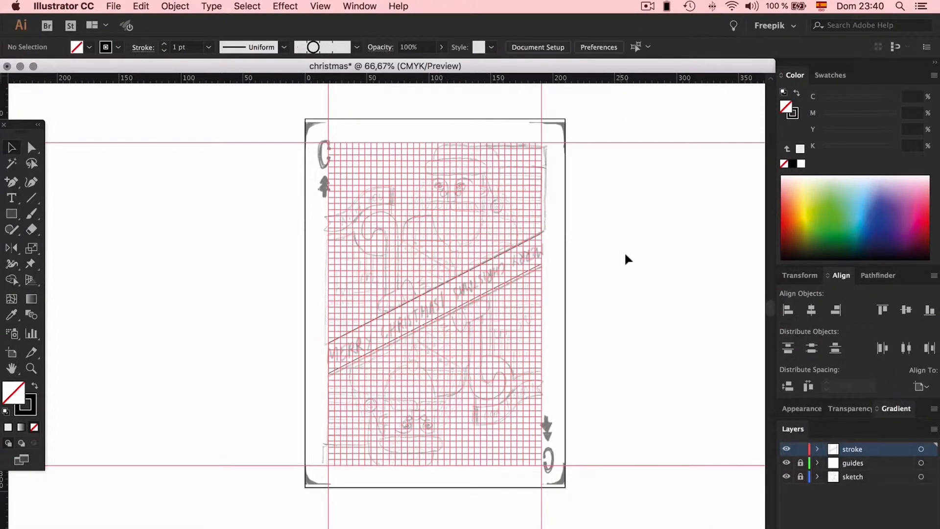
# - Snap the banner's two left corners onto the grid lines at the frame's left edge
pyautogui.press('super+equal')
pyautogui.press('super+equal')
pyautogui.press('super+equal')
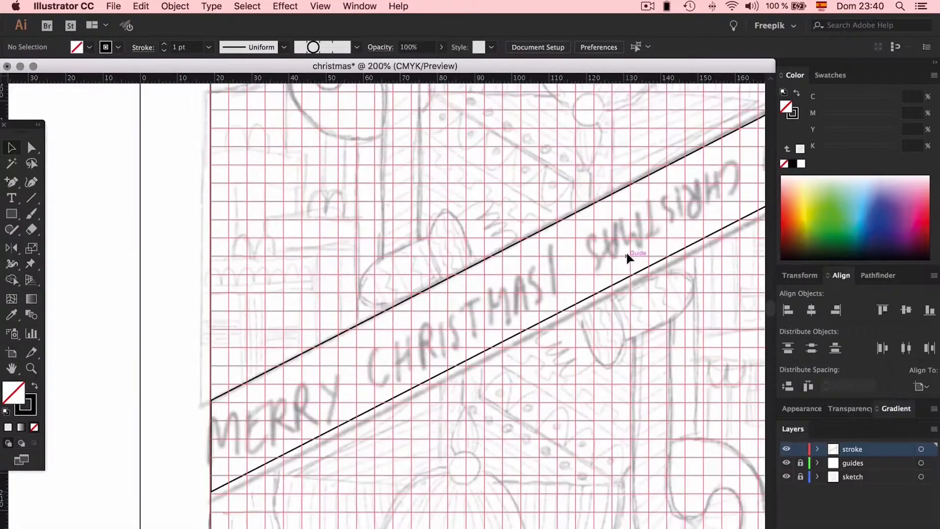
pyautogui.press('a')
pyautogui.click(211, 401)
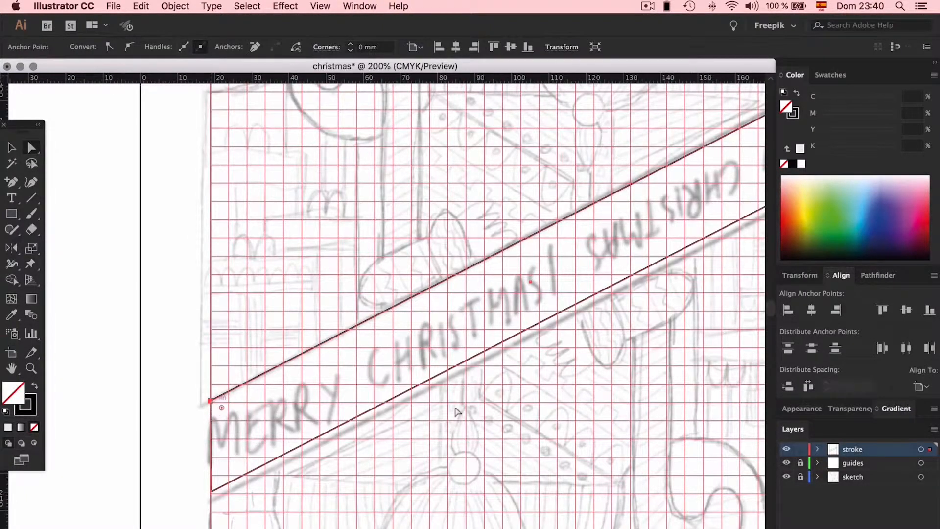
pyautogui.moveTo(215, 403)
pyautogui.mouseDown()
pyautogui.moveTo(218, 390)
pyautogui.moveTo(211, 401)
pyautogui.mouseUp()
pyautogui.moveTo(215, 493); pyautogui.dragTo(210, 495)
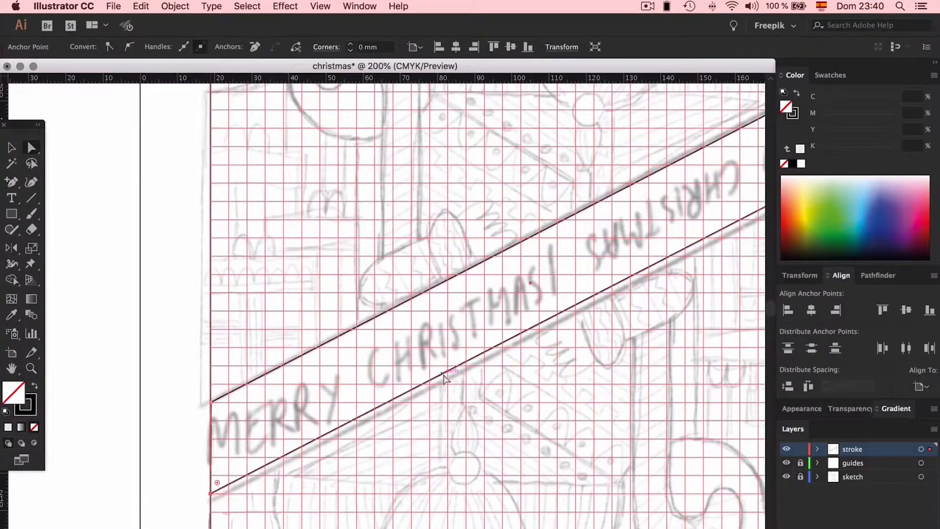
# - Snap the banner's two right corners onto the grid lines at the frame's right edge
pyautogui.hscroll(10, 441, 377)
pyautogui.moveTo(370, 299); pyautogui.dragTo(375, 290)
pyautogui.moveTo(374, 195)
pyautogui.mouseDown()
pyautogui.moveTo(365, 210)
pyautogui.moveTo(374, 196)
pyautogui.mouseUp()
pyautogui.click(485, 235)
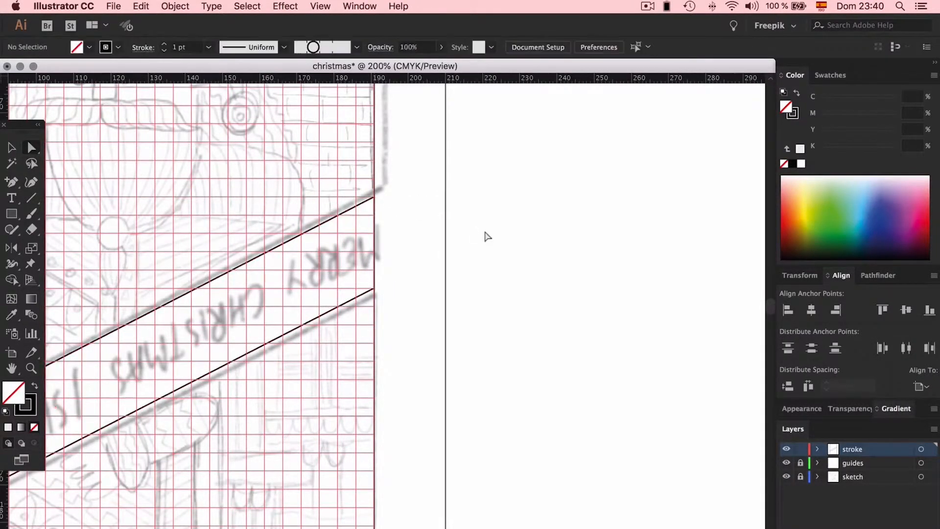
# - Draw a rectangle ten grid squares wide and two high over the brim of Santa's hat
pyautogui.hscroll(-10, 484, 235)
pyautogui.press('super+minus')
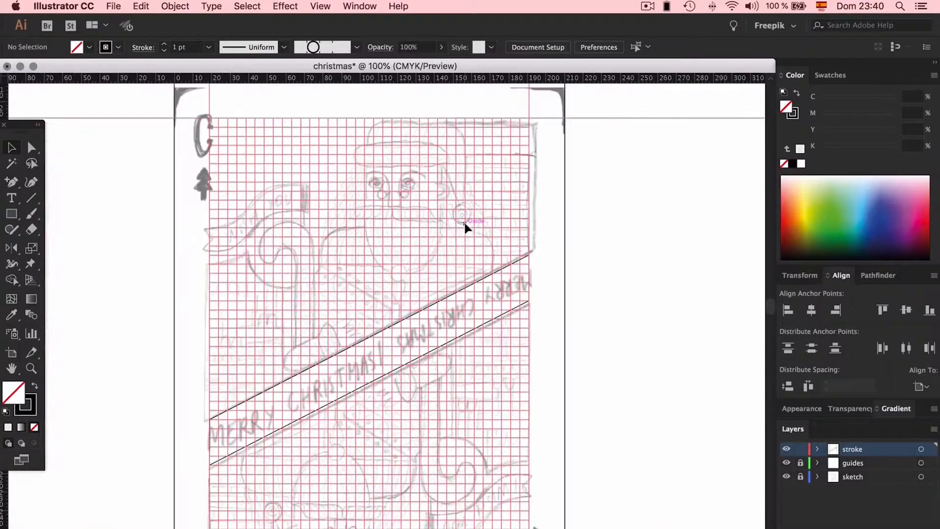
pyautogui.scroll(4, 465, 226)
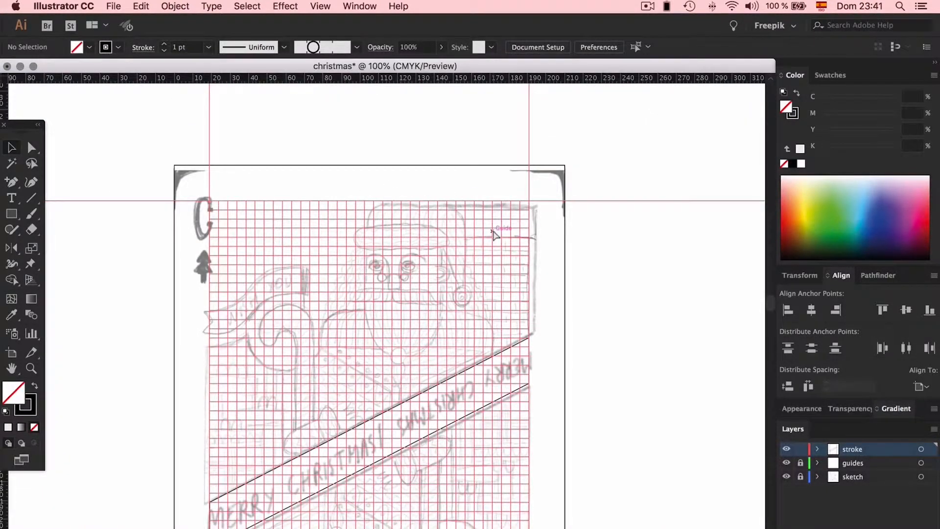
pyautogui.press('super+plus')
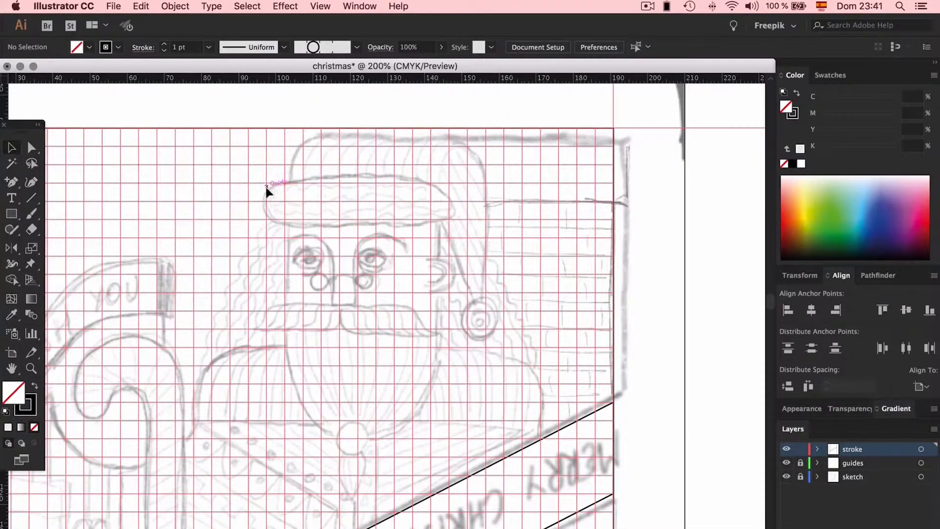
pyautogui.moveTo(10, 215); pyautogui.dragTo(41, 215)
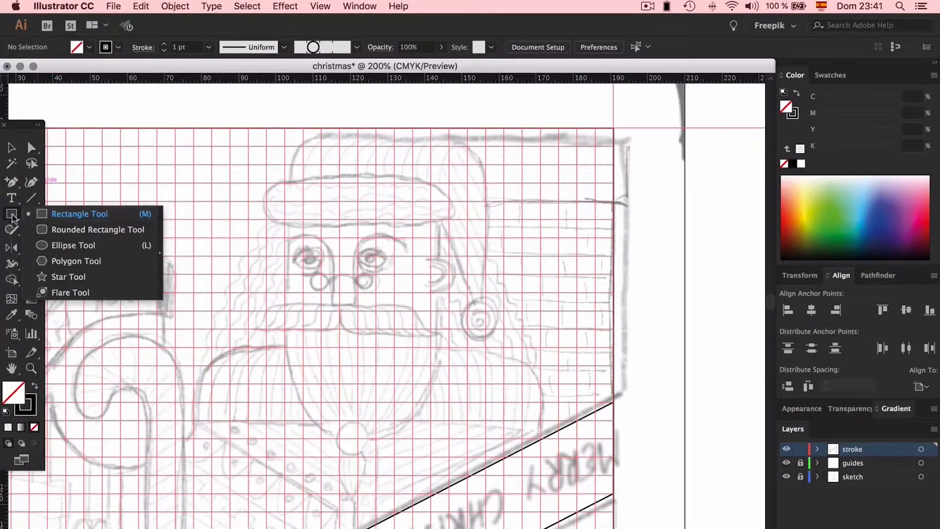
pyautogui.click(64, 213)
pyautogui.moveTo(266, 182); pyautogui.dragTo(450, 220)
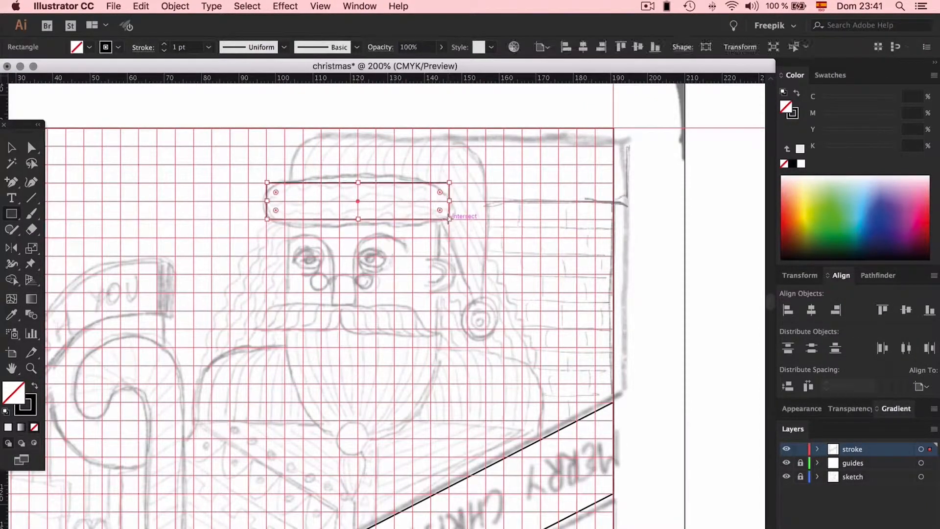
# - Round all four corners of the hat brim rectangle to the maximum radius of 4.91 mm
pyautogui.press('super+equal')
pyautogui.press('super+equal')
pyautogui.press('super+equal')
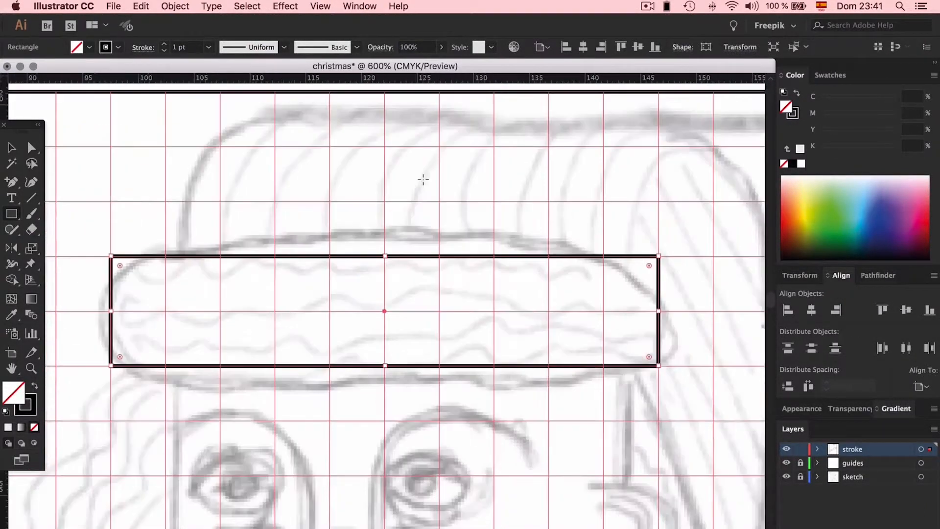
pyautogui.click(29, 148)
pyautogui.moveTo(119, 266); pyautogui.dragTo(228, 313)
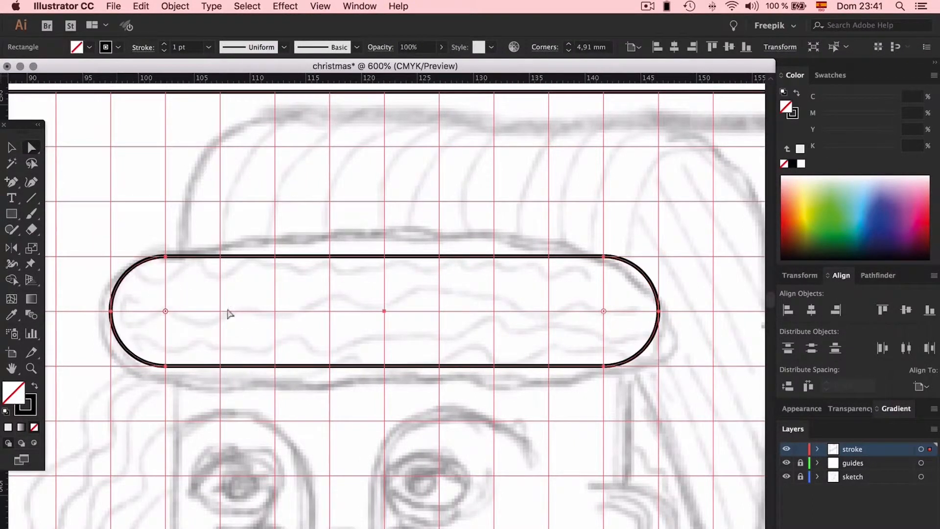
pyautogui.click(210, 229)
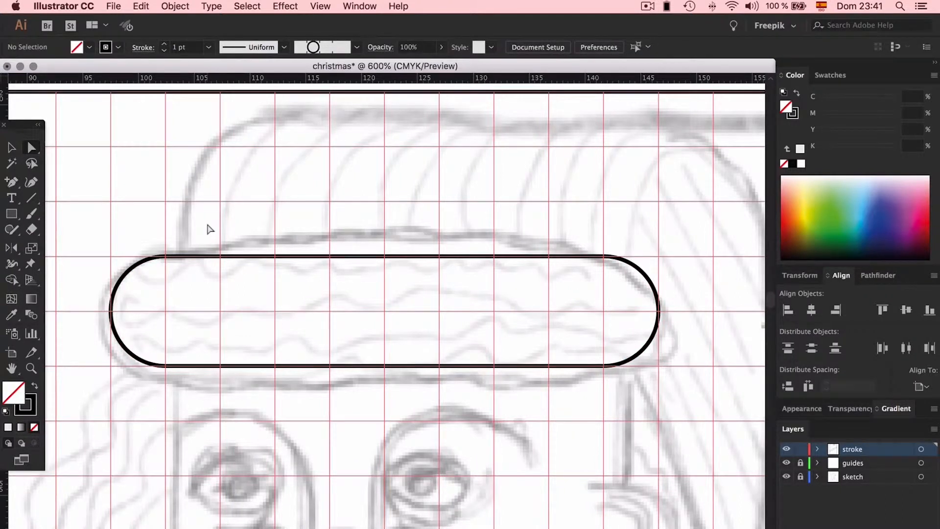
# - With the Pen tool, draw a three-sided face and beard outline below the brim, eight grid squares wide and twelve high
pyautogui.click(12, 182)
pyautogui.click(63, 181)
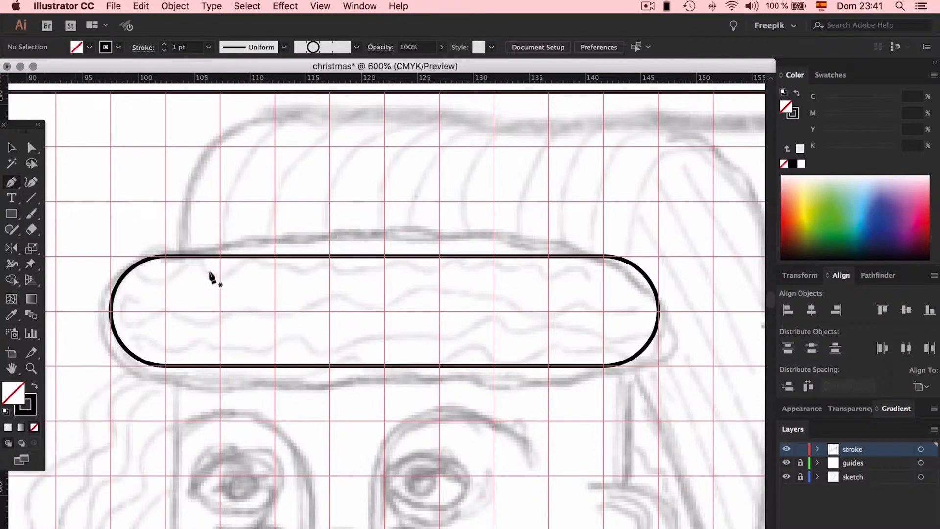
pyautogui.press('super+minus')
pyautogui.press('super+minus')
pyautogui.press('super+minus')
pyautogui.scroll(-3, 248, 266)
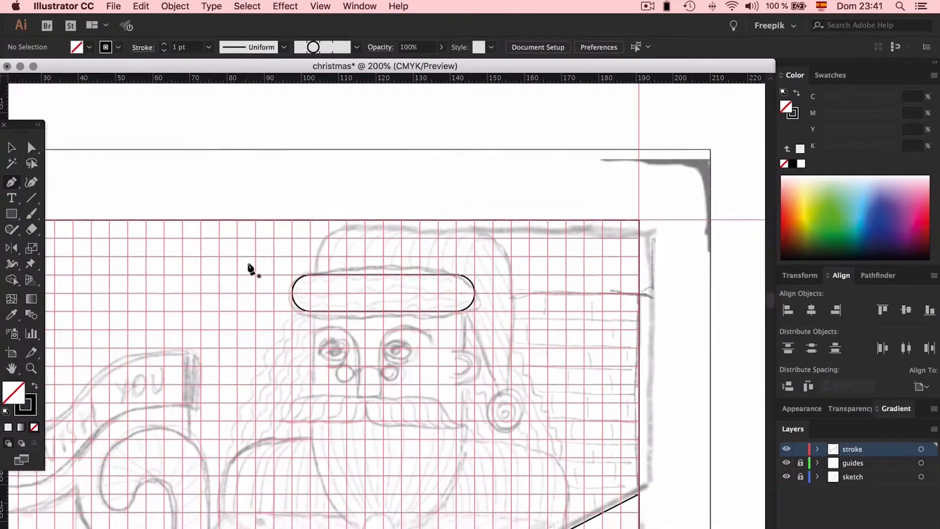
pyautogui.click(307, 265)
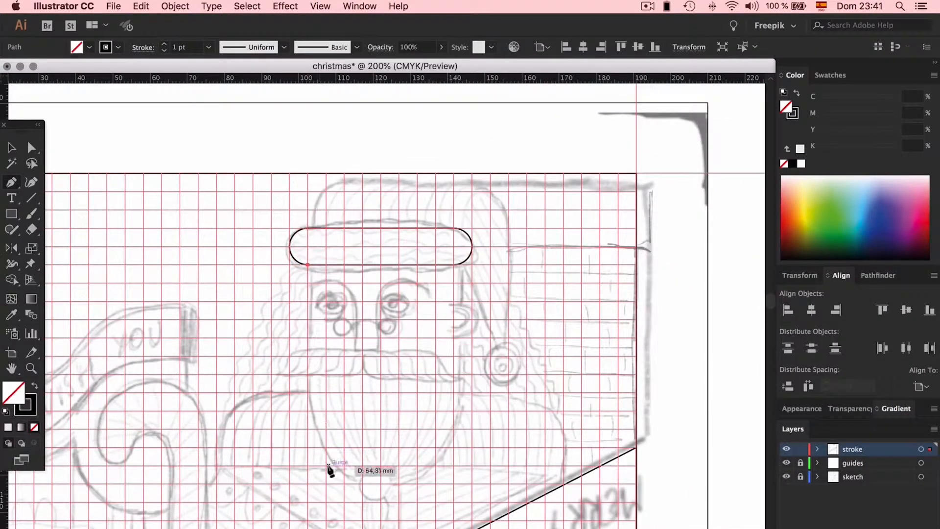
pyautogui.click(308, 483)
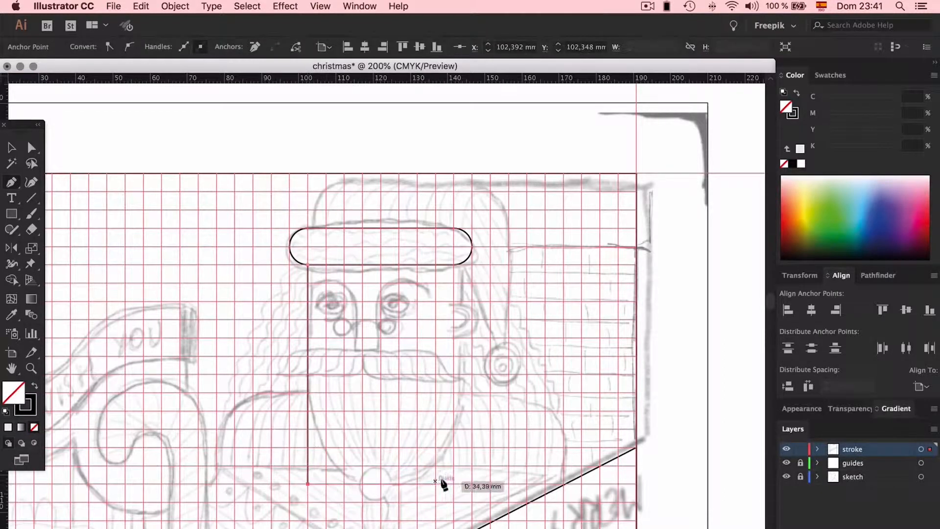
pyautogui.click(454, 483)
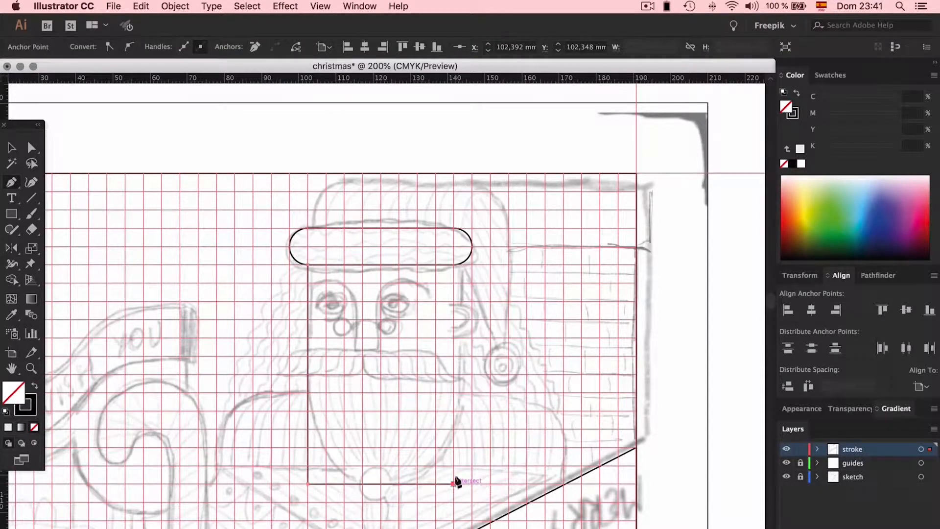
pyautogui.click(454, 265)
# - Round the two bottom corners of the face outline to a 19.65 mm radius to form the beard
pyautogui.press('a')
pyautogui.moveTo(479, 455); pyautogui.dragTo(292, 504)
pyautogui.moveTo(316, 473); pyautogui.dragTo(490, 338)
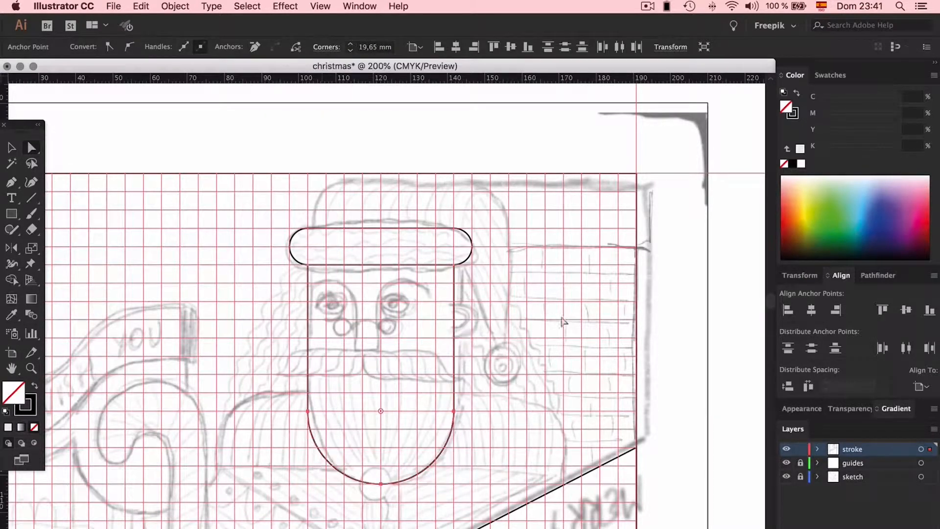
pyautogui.click(563, 320)
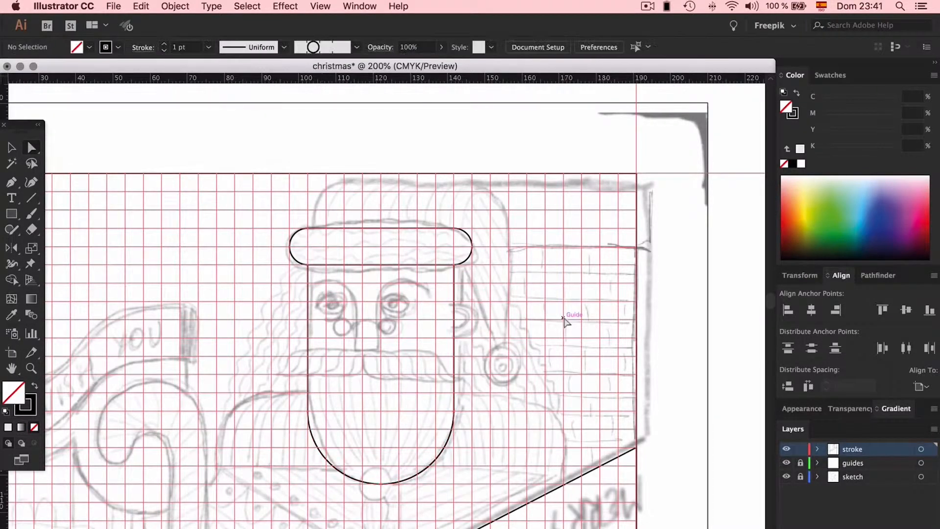
# - Check the traced strokes with the guides and sketch layers temporarily hidden, and restore both layers
pyautogui.click(787, 463)
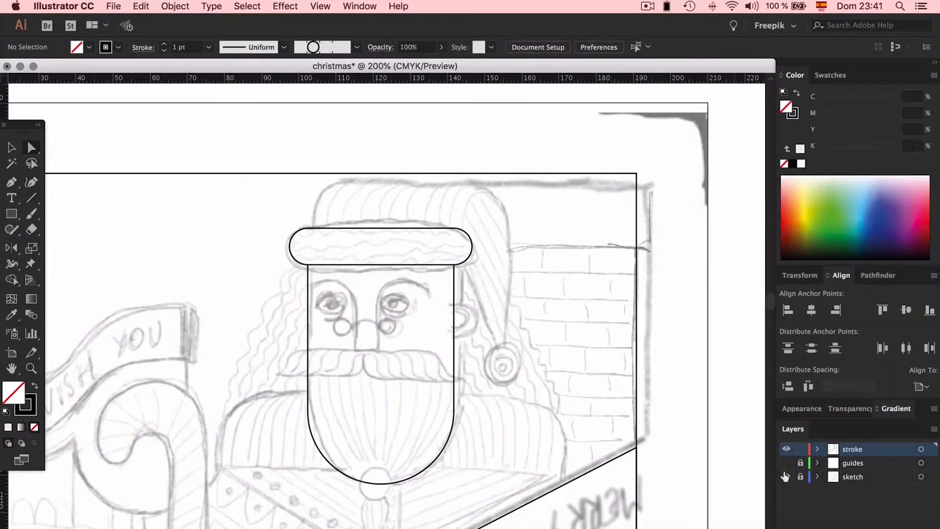
pyautogui.click(788, 477)
pyautogui.moveTo(788, 477); pyautogui.dragTo(786, 463)
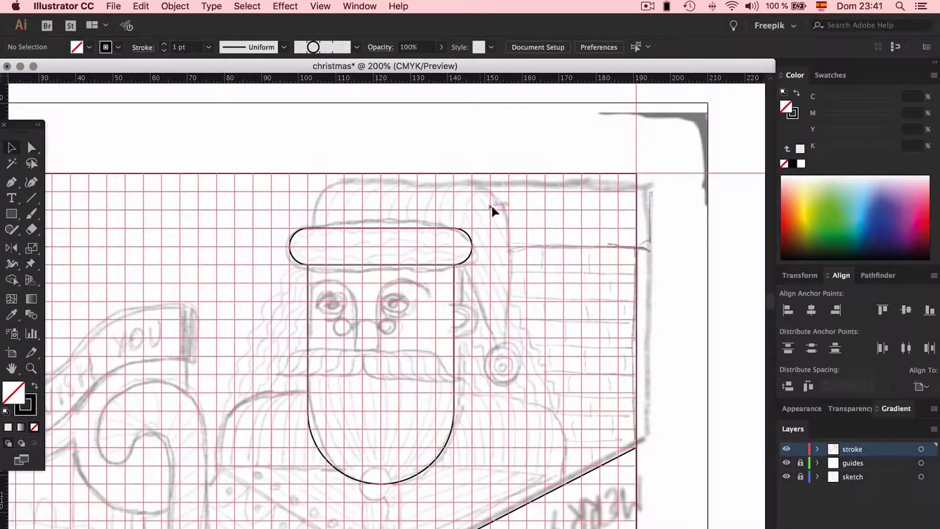
# - With the Pen tool, trace the hat eleven grid squares wide, its tip ten squares below the card's top edge, and round its upper corners
pyautogui.press('super+equal')
pyautogui.press('super+equal')
pyautogui.press('super+equal')
pyautogui.scroll(10, 492, 204)
pyautogui.press('super+minus')
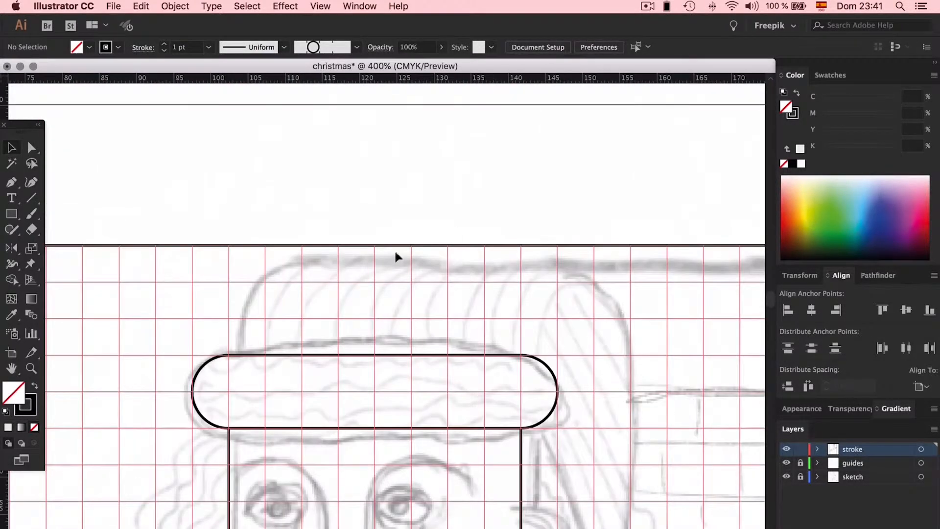
pyautogui.click(229, 354)
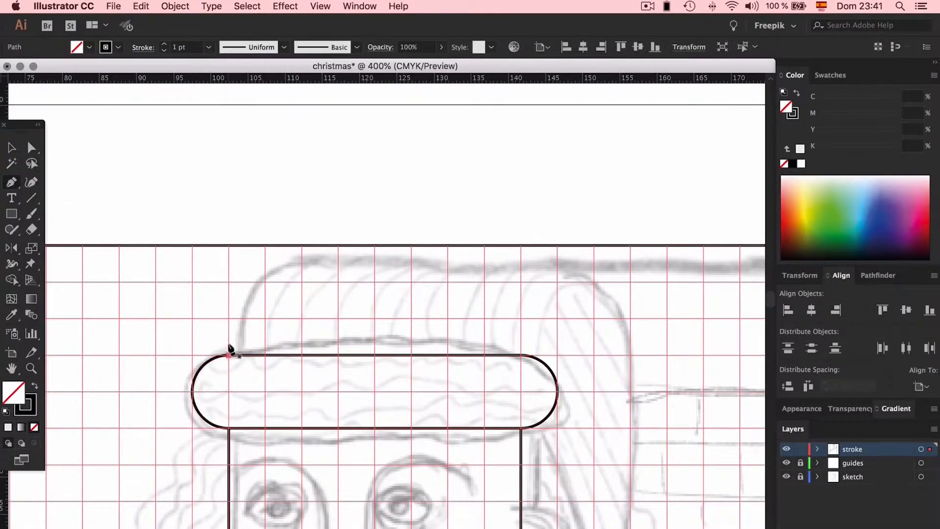
pyautogui.click(229, 245)
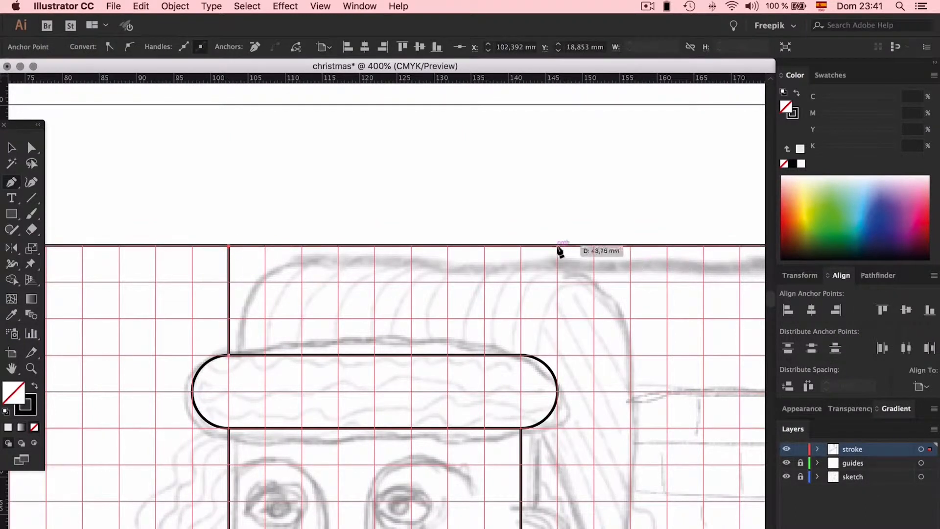
pyautogui.click(631, 245)
pyautogui.scroll(-5, 632, 353)
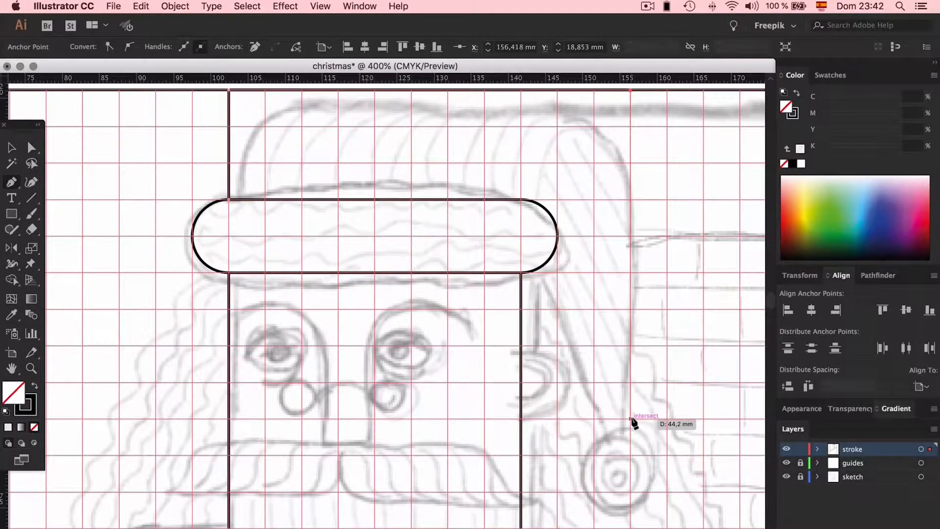
pyautogui.click(630, 456)
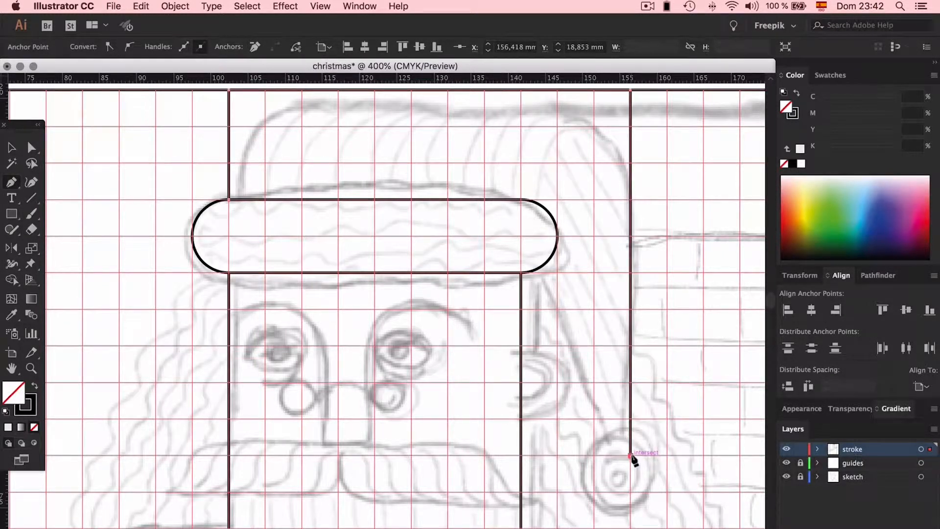
pyautogui.click(521, 272)
pyautogui.press('a')
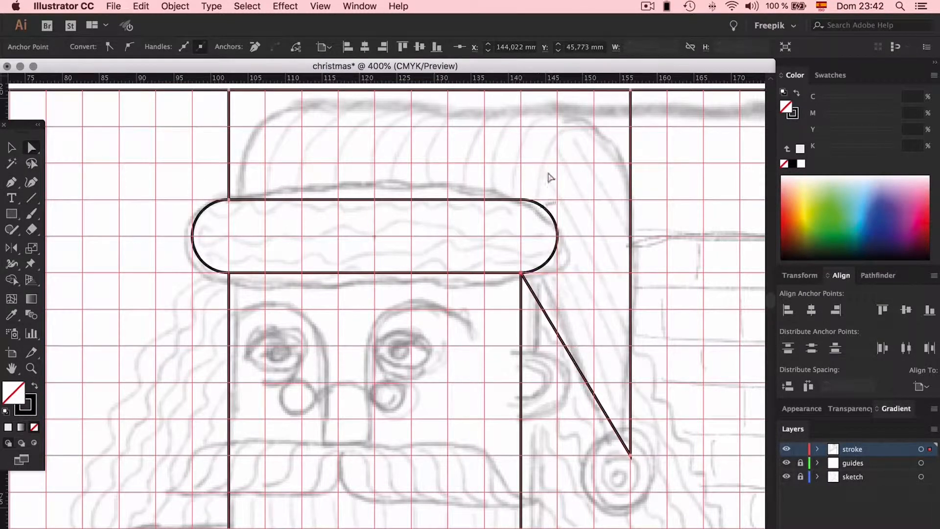
pyautogui.moveTo(536, 291); pyautogui.dragTo(526, 283)
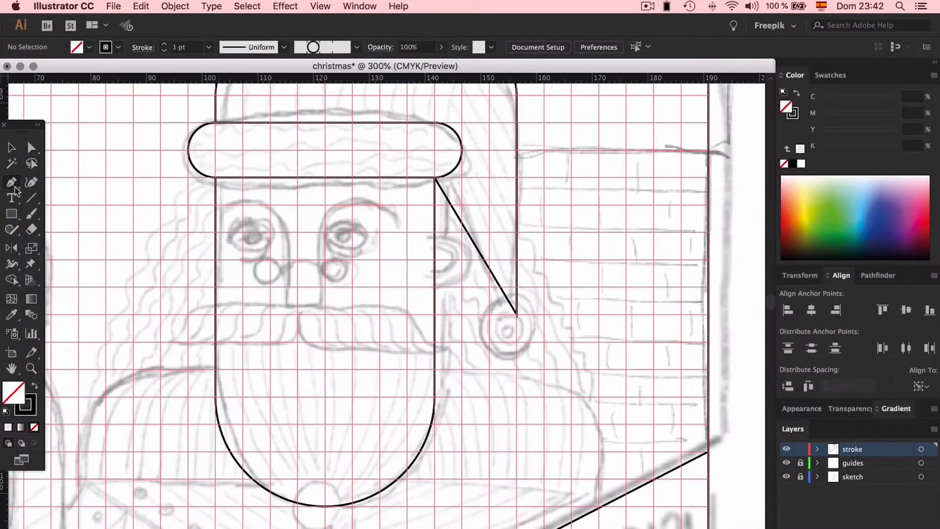
# - With the Pen tool, draw one continuous brow and nose line, the nose two grid squares wide and four high
pyautogui.click(14, 186)
pyautogui.click(215, 205)
pyautogui.click(270, 205)
pyautogui.click(271, 314)
pyautogui.click(325, 314)
pyautogui.click(325, 205)
pyautogui.click(408, 205)
pyautogui.click(407, 232)
# - Round the upper corners of the brow and nose line to form two arched brows
pyautogui.press('a')
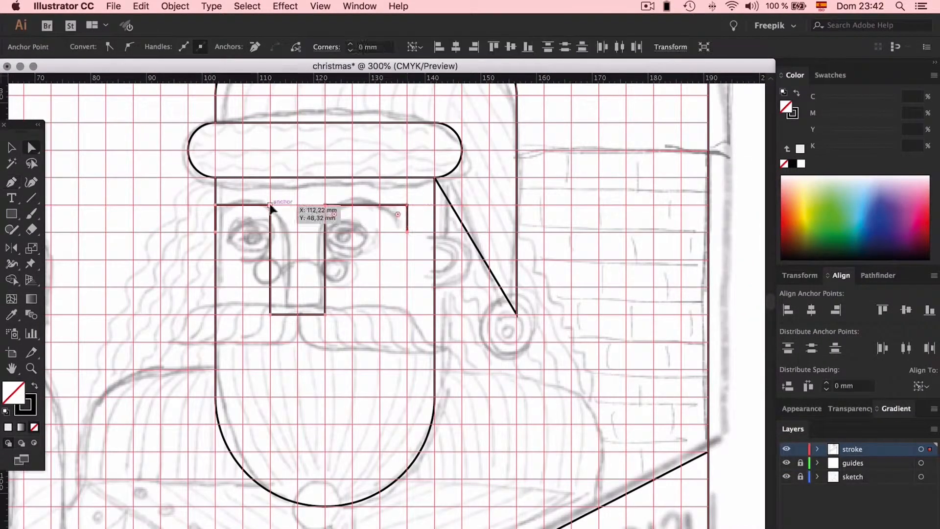
pyautogui.click(786, 462)
pyautogui.click(786, 462)
# - Draw a circle four grid squares wide centred on the hat's tip as the pompom, and hide the guides to check it
pyautogui.press('super+equal')
pyautogui.press('super+equal')
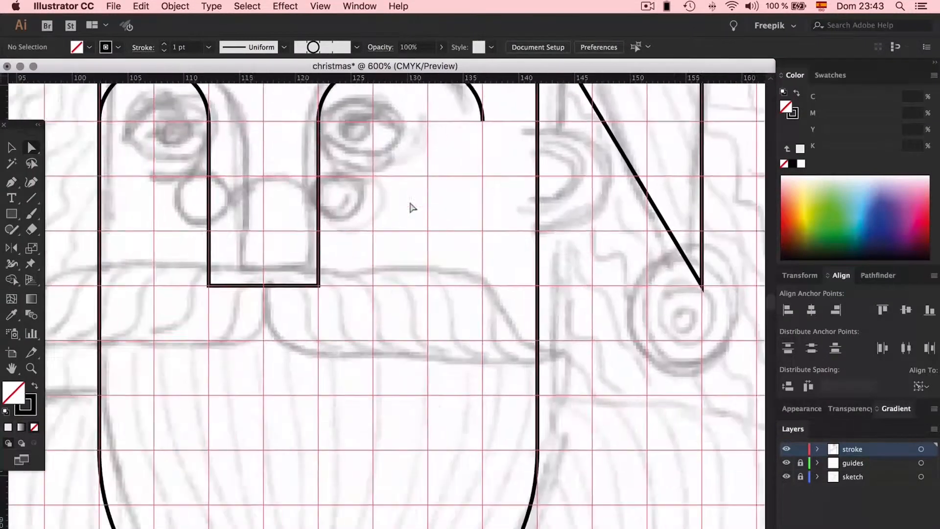
pyautogui.hscroll(10, 411, 207)
pyautogui.press('l')
pyautogui.press('super+z')
pyautogui.moveTo(437, 285)
pyautogui.mouseDown()
pyautogui.moveTo(563, 285)
pyautogui.moveTo(551, 285)
pyautogui.mouseUp()
pyautogui.press('super+minus')
pyautogui.press('super+minus')
pyautogui.click(786, 462)
pyautogui.press('a')
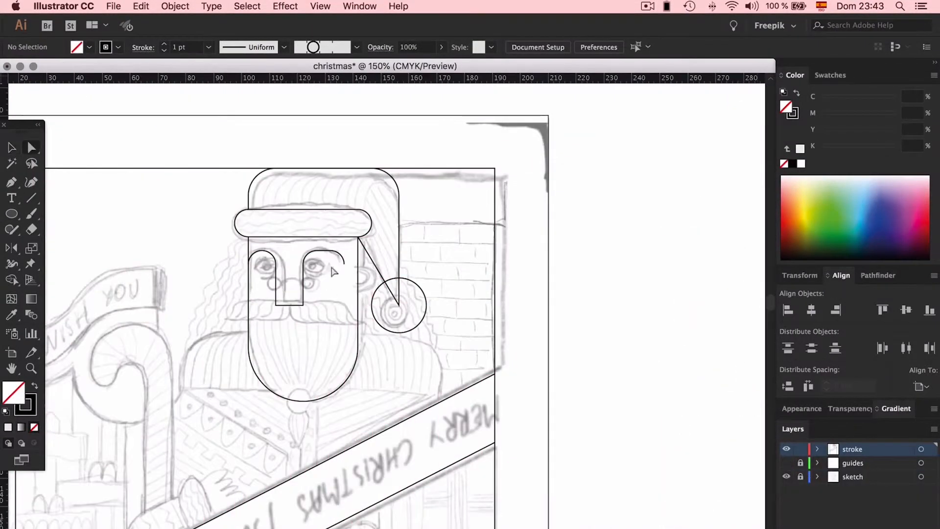
# - With guides shown, draw the left shoulder five squares wide and four high, round its outer corner, and place a mirrored copy 63.85 mm across
pyautogui.click(786, 462)
pyautogui.click(248, 332)
pyautogui.click(181, 333)
pyautogui.click(180, 387)
pyautogui.press('a')
pyautogui.moveTo(187, 339); pyautogui.dragTo(234, 386)
pyautogui.press('v')
pyautogui.moveTo(235, 320); pyautogui.dragTo(420, 322)
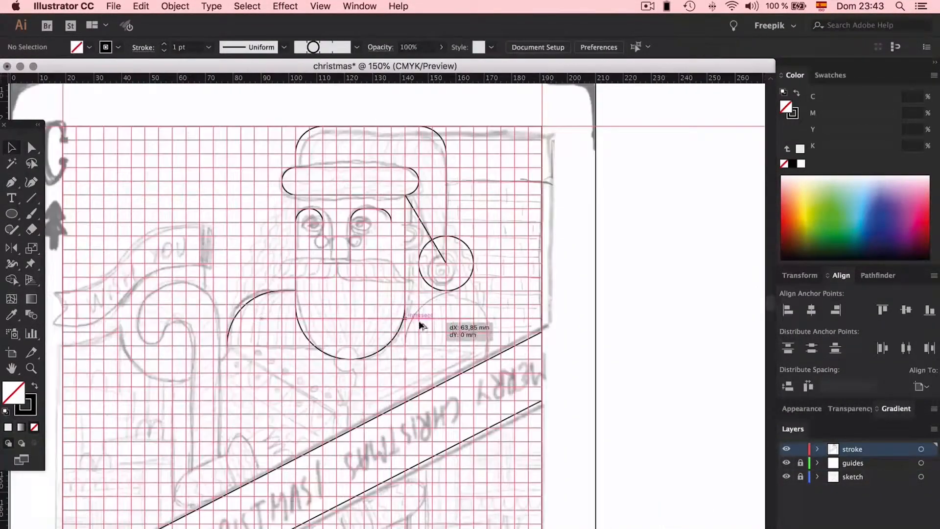
# - Narrow the right brow by one grid square, and draw a horizontal line across the full width of the face below the nose
pyautogui.press('super+equal')
pyautogui.press('super+equal')
pyautogui.hscroll(2, 411, 274)
pyautogui.press('a')
pyautogui.moveTo(360, 132); pyautogui.dragTo(332, 132)
pyautogui.press('\\')
pyautogui.moveTo(387, 242); pyautogui.dragTo(168, 242)
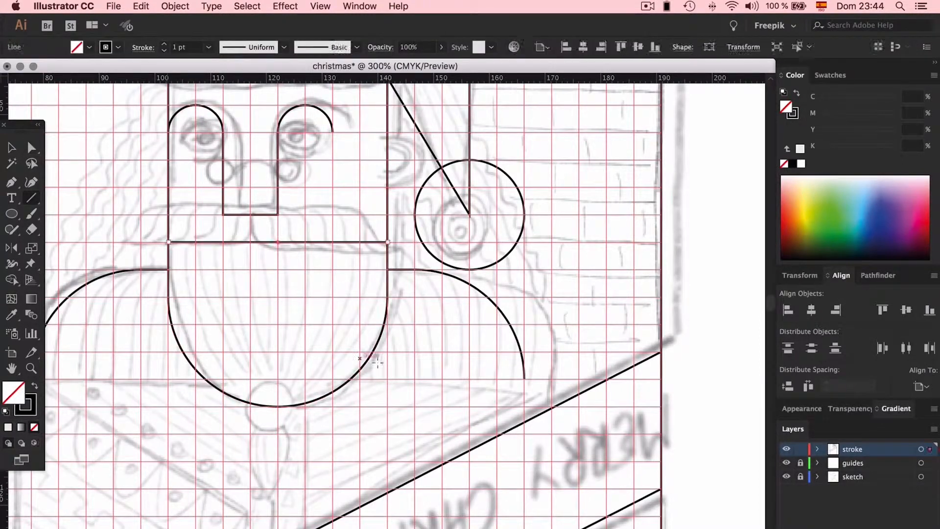
# - Draw a circle two grid squares wide at the beard's tip, and close both shoulders with horizontal base lines
pyautogui.press('l')
pyautogui.moveTo(278, 373); pyautogui.dragTo(305, 400)
pyautogui.press('p')
pyautogui.click(206, 248)
pyautogui.click(379, 248)
pyautogui.click(410, 249)
pyautogui.click(581, 249)
pyautogui.press('super+minus')
pyautogui.press('super+minus')
pyautogui.click(786, 462)
pyautogui.click(786, 477)
pyautogui.click(786, 477)
# - Try to build the candy cane beside the left shoulder from rectangular shapes with added anchor points
pyautogui.scroll(-1, 387, 294)
pyautogui.click(13, 213)
pyautogui.press('m')
pyautogui.moveTo(188, 245); pyautogui.dragTo(257, 300)
pyautogui.press('v')
pyautogui.moveTo(188, 272)
pyautogui.mouseDown()
pyautogui.moveTo(173, 273)
pyautogui.moveTo(201, 300)
pyautogui.moveTo(228, 272)
pyautogui.moveTo(239, 478)
pyautogui.mouseUp()
pyautogui.press('+')
pyautogui.click(195, 300)
pyautogui.click(215, 300)
# - Reshape the candy cane's anchor points and round its corners into a curled hook
pyautogui.press('a')
pyautogui.click(241, 320)
pyautogui.click(287, 336)
pyautogui.moveTo(164, 234); pyautogui.dragTo(262, 306)
pyautogui.moveTo(248, 252); pyautogui.dragTo(218, 284)
pyautogui.press('v')
pyautogui.click(257, 320)
pyautogui.moveTo(257, 319); pyautogui.dragTo(264, 319)
pyautogui.moveTo(228, 478); pyautogui.dragTo(230, 528)
pyautogui.scroll(-5, 235, 519)
pyautogui.press('a')
pyautogui.press('v')
pyautogui.moveTo(283, 253); pyautogui.dragTo(270, 253)
pyautogui.click(312, 248)
pyautogui.scroll(2, 312, 248)
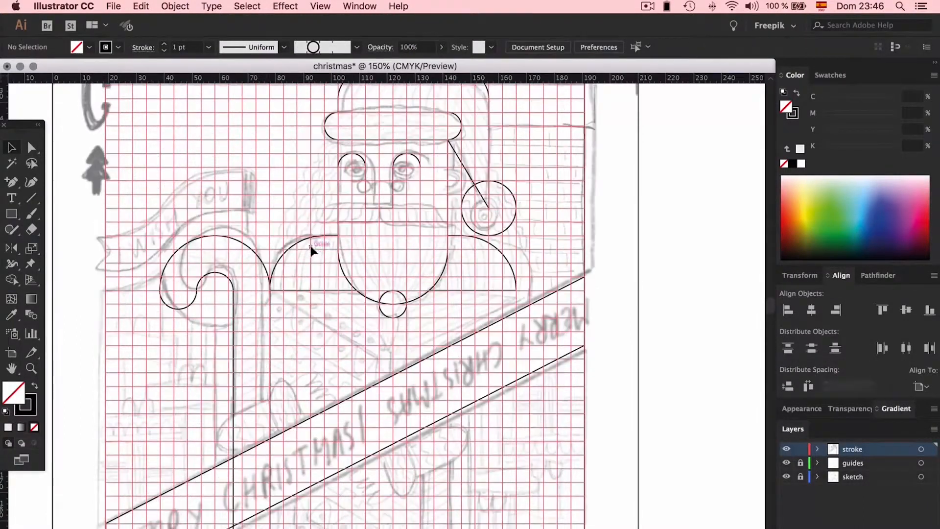
# - Shorten the candy cane's lower end, and delete the first version of the cane
pyautogui.moveTo(786, 463); pyautogui.dragTo(786, 476)
pyautogui.scroll(-3, 255, 416)
pyautogui.press('a')
pyautogui.moveTo(247, 433); pyautogui.dragTo(247, 348)
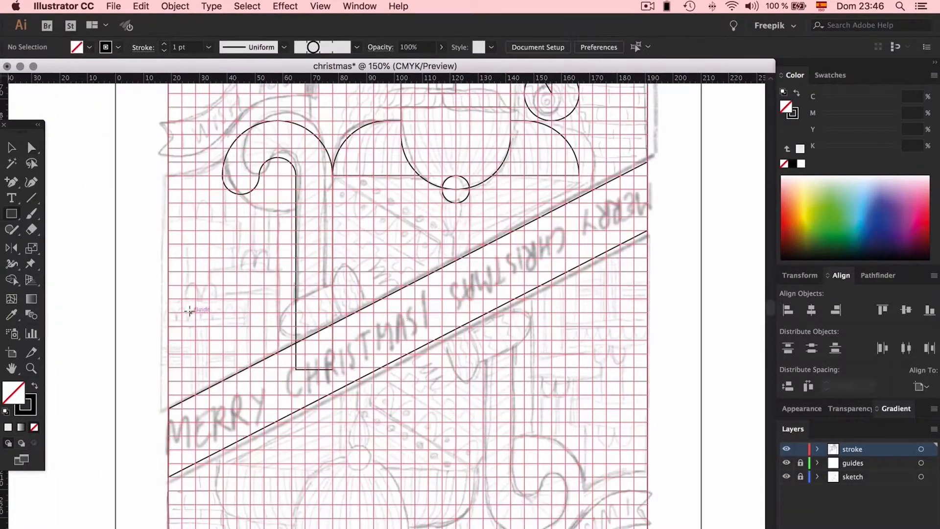
pyautogui.moveTo(314, 349); pyautogui.dragTo(314, 369)
pyautogui.press('v')
pyautogui.press('Delete')
# - Redraw the candy cane with the Pen tool, starting at the left shoulder's outer corner and running around the hook down to the banner
pyautogui.press('p')
pyautogui.click(333, 175)
pyautogui.click(332, 121)
pyautogui.click(278, 121)
pyautogui.moveTo(324, 130)
pyautogui.mouseDown()
pyautogui.moveTo(278, 172)
pyautogui.moveTo(293, 148)
pyautogui.mouseUp()
pyautogui.click(223, 121)
pyautogui.click(223, 176)
pyautogui.click(250, 175)
pyautogui.click(305, 147)
pyautogui.click(305, 338)
# - Round the corners of the cane's hook, giving the curled end a 4.91 mm radius
pyautogui.press('a')
pyautogui.click(305, 147)
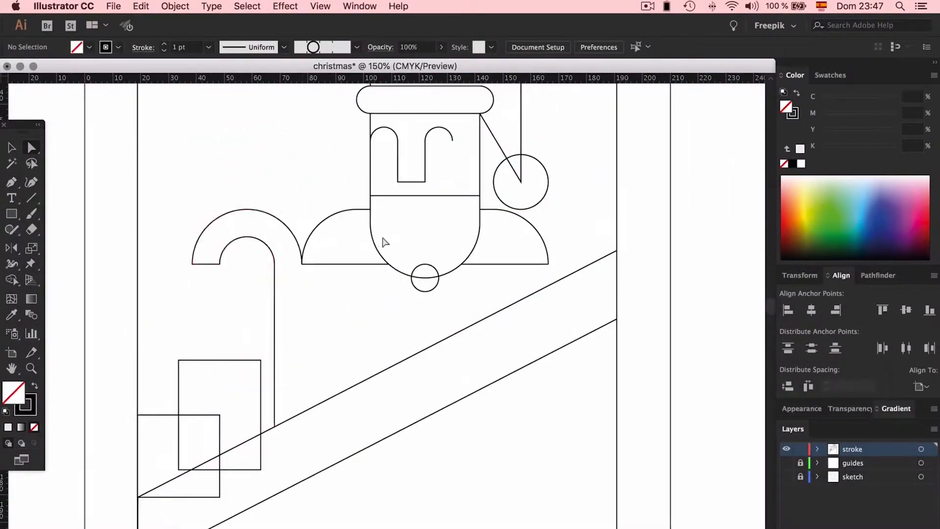
pyautogui.click(302, 343)
pyautogui.moveTo(208, 267); pyautogui.dragTo(208, 295)
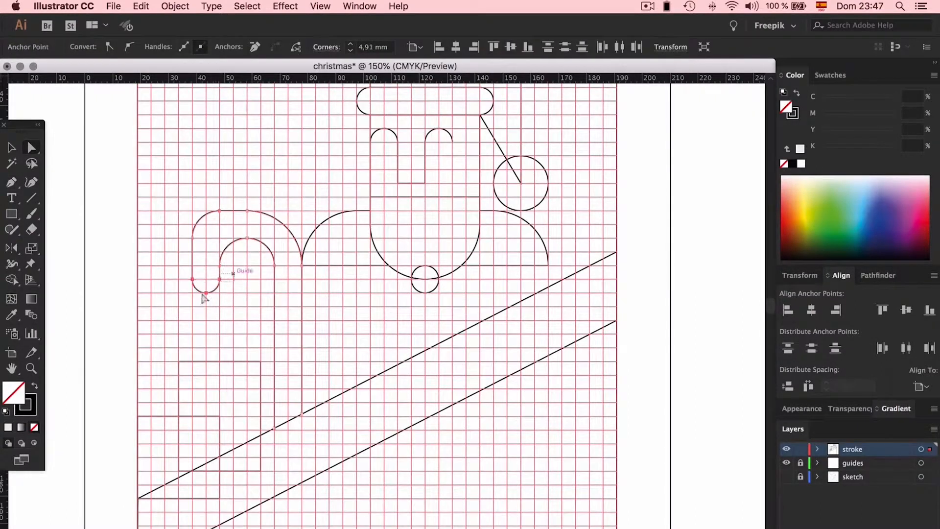
pyautogui.press('super+shift+a')
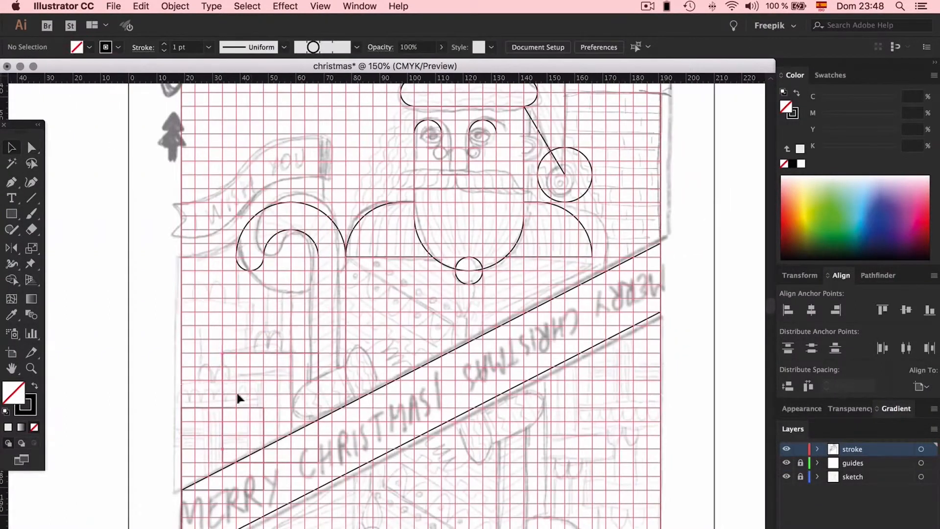
# - Draw a five-by-five-square building block under the cane's hook and a brick wall rectangle nine grid squares wide and seventeen high
pyautogui.moveTo(318, 298)
pyautogui.mouseDown()
pyautogui.moveTo(248, 339)
pyautogui.moveTo(251, 352)
pyautogui.mouseUp()
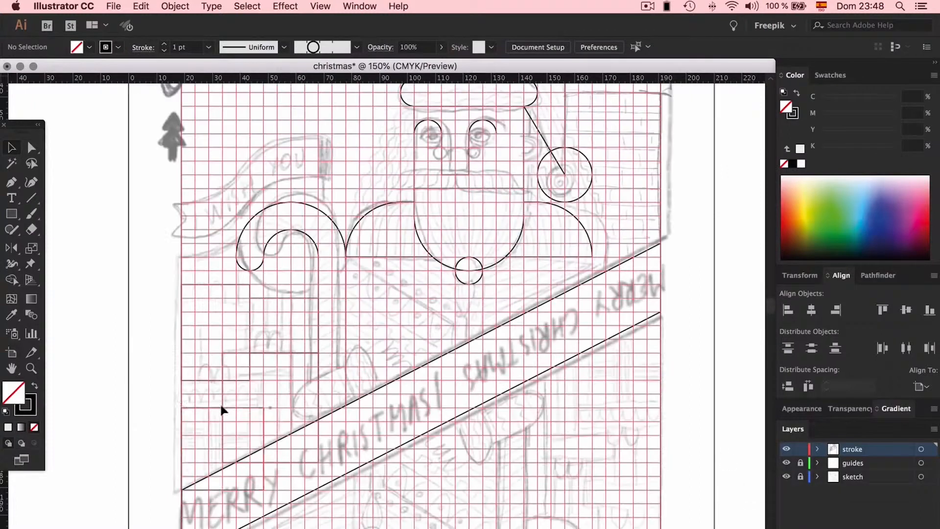
pyautogui.moveTo(284, 298); pyautogui.dragTo(284, 283)
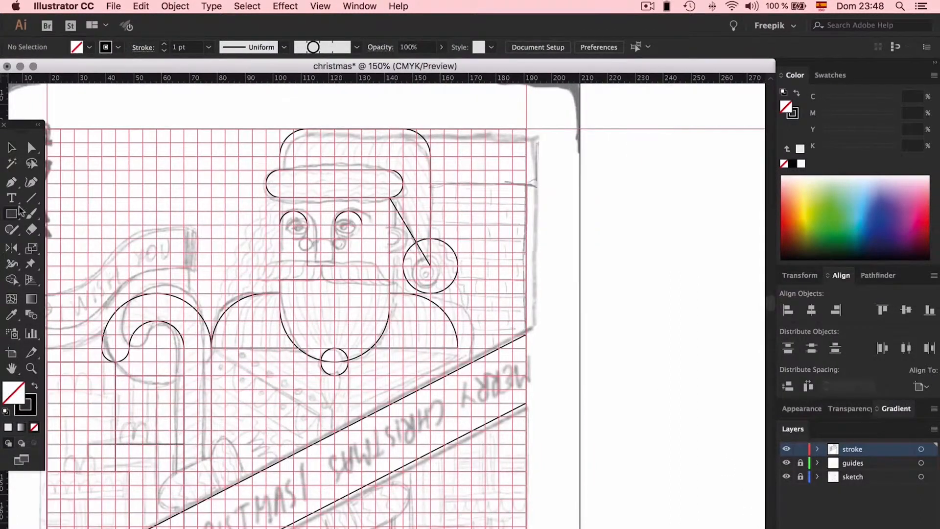
pyautogui.moveTo(526, 238); pyautogui.dragTo(403, 184)
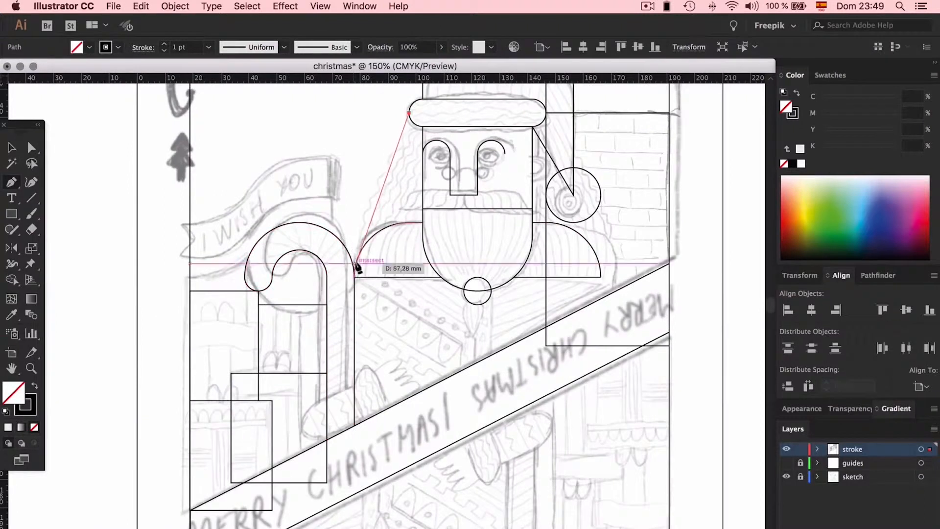
# - Draw a slanted hair line from the brim's left end to the left shoulder's outer corner, and place a reflected copy on the right side
pyautogui.moveTo(358, 268); pyautogui.dragTo(297, 302)
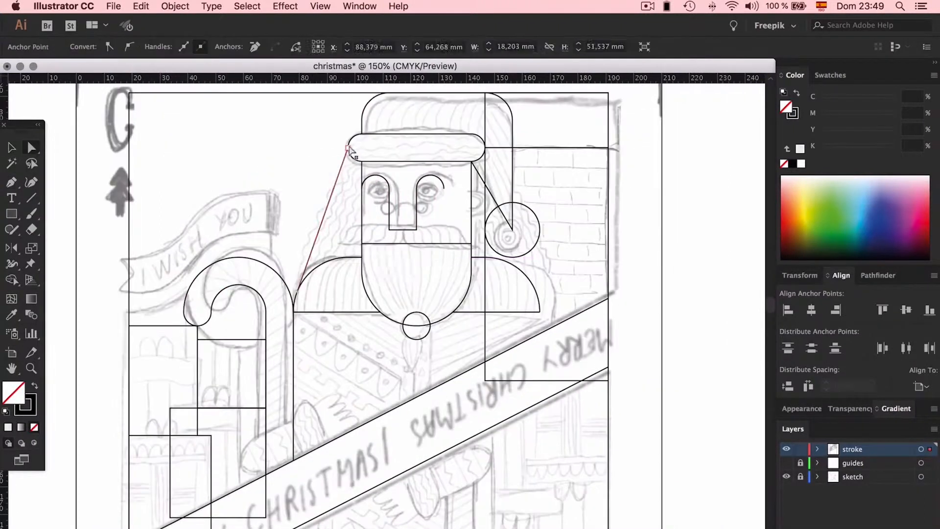
pyautogui.moveTo(322, 225); pyautogui.dragTo(568, 225)
pyautogui.press('o')
pyautogui.moveTo(577, 145); pyautogui.dragTo(577, 206)
pyautogui.press('v')
pyautogui.moveTo(566, 229); pyautogui.dragTo(512, 230)
pyautogui.click(581, 204)
# - Examine the traced outlines with the sketch and guides layers hidden, and restore the sketch layer
pyautogui.scroll(-3, 582, 204)
pyautogui.press('super+minus')
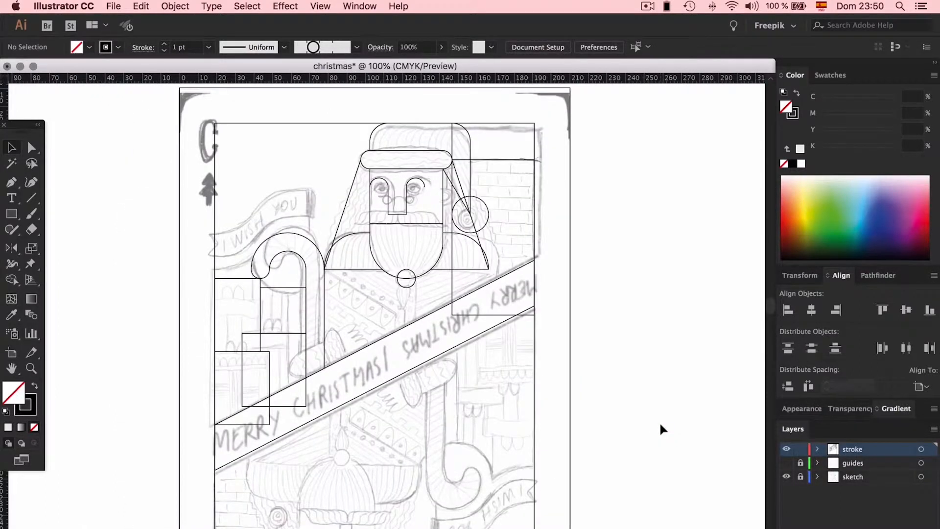
pyautogui.press('super+plus')
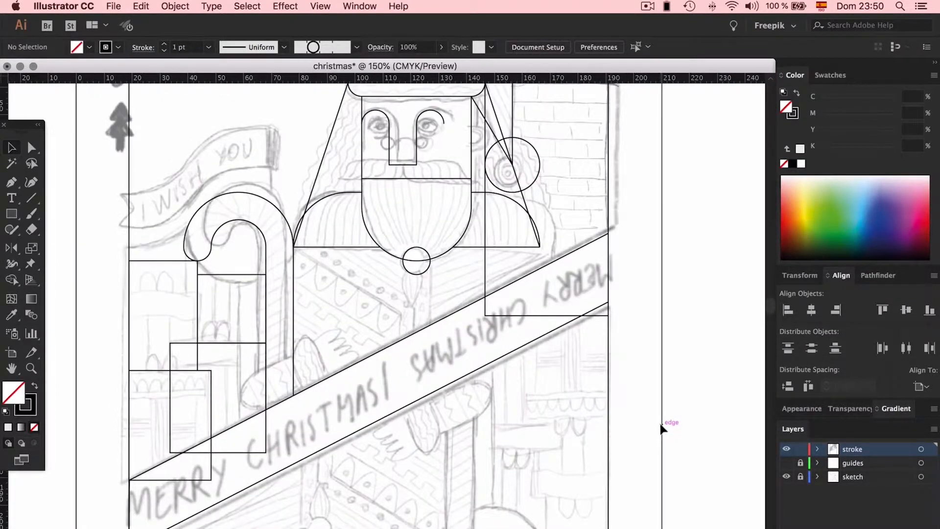
pyautogui.click(786, 476)
pyautogui.scroll(5, 648, 421)
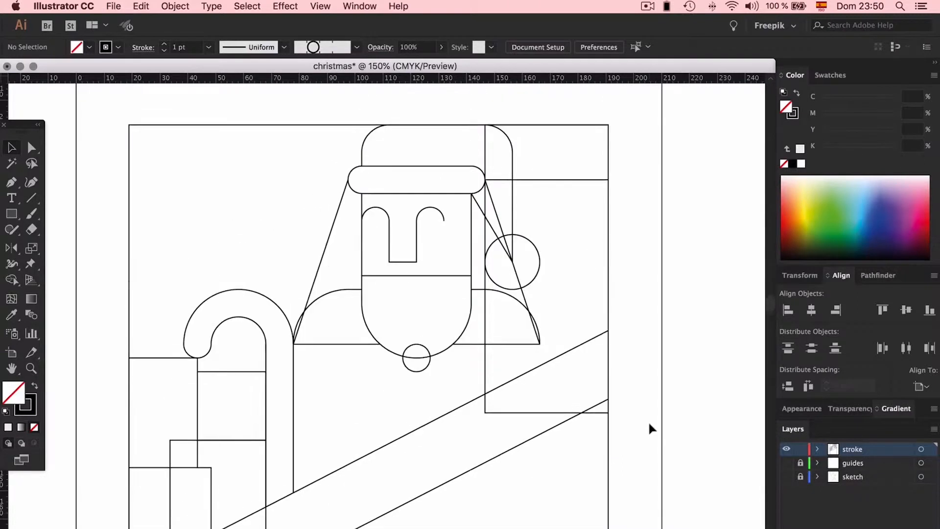
pyautogui.click(786, 462)
pyautogui.click(785, 462)
pyautogui.scroll(-1, 681, 410)
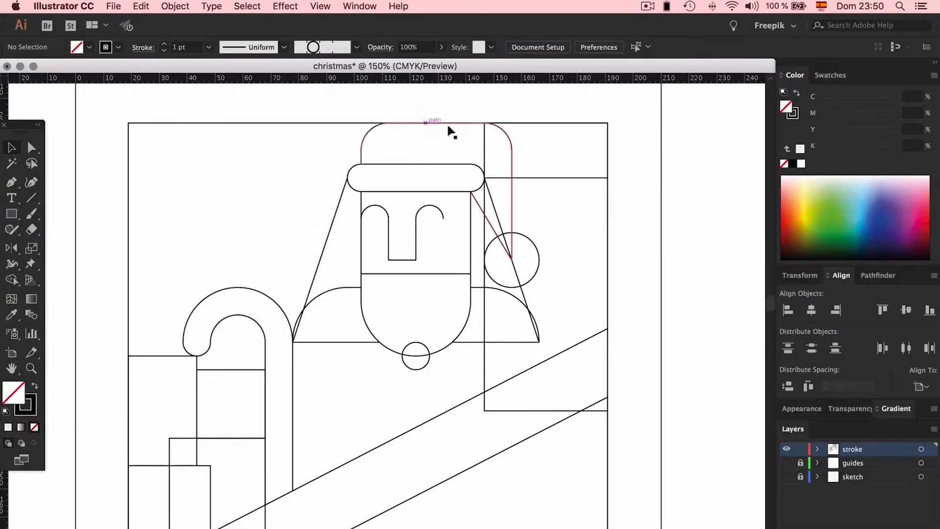
pyautogui.scroll(-5, 232, 352)
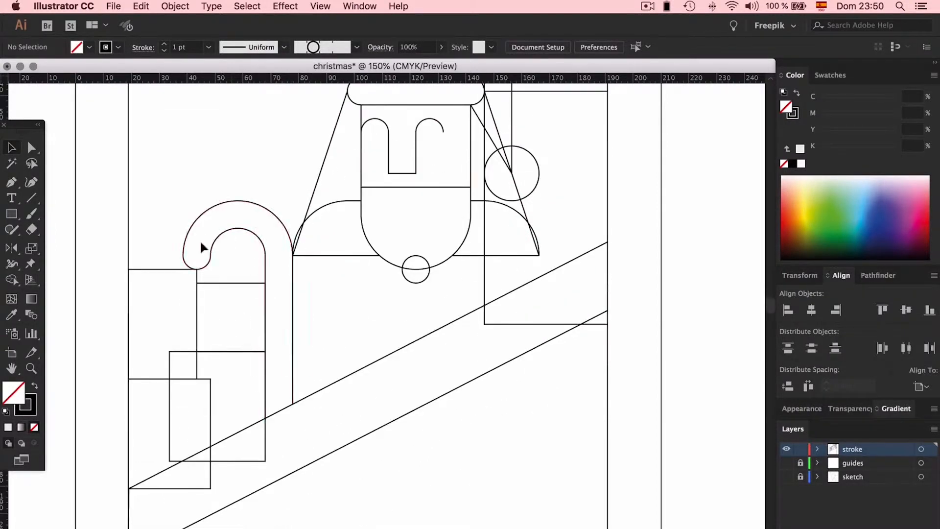
pyautogui.scroll(4, 249, 211)
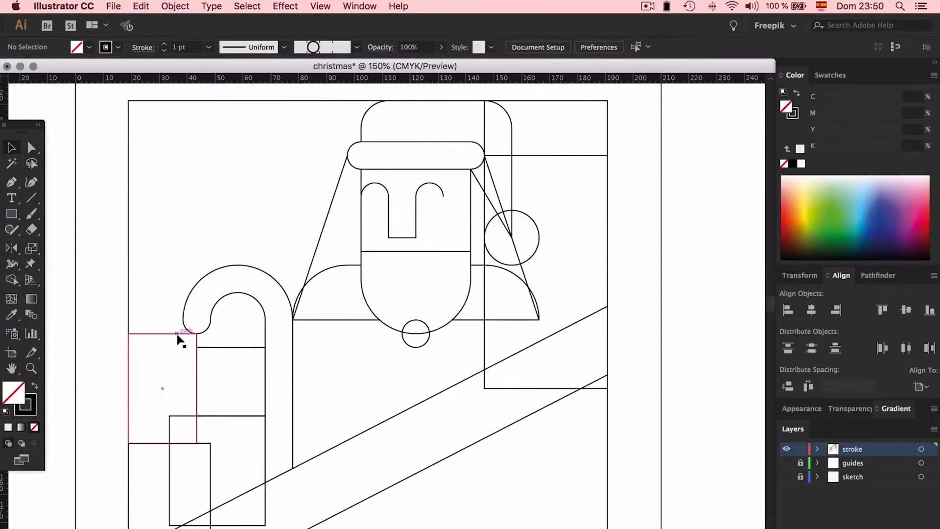
pyautogui.click(787, 465)
pyautogui.click(787, 463)
pyautogui.click(787, 476)
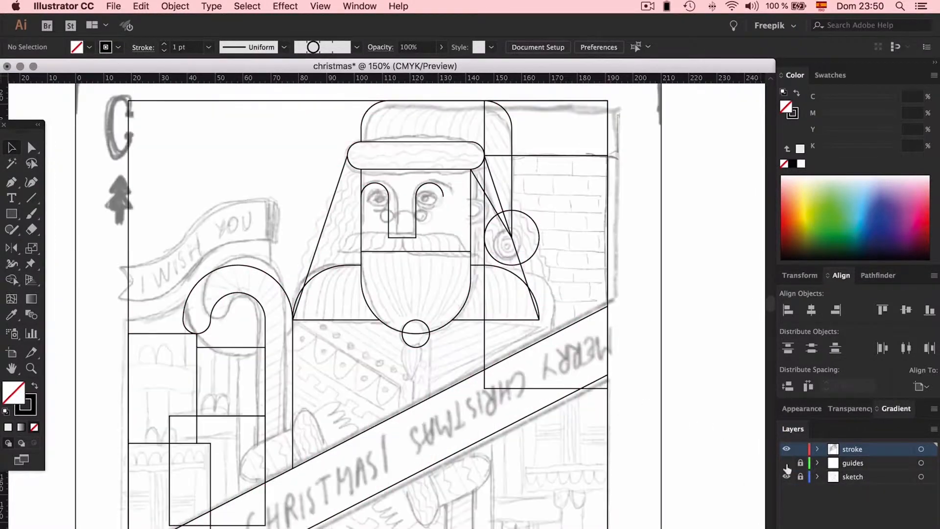
# - Place a copy of the diagonal banner outline five grid squares above the original
pyautogui.click(413, 409)
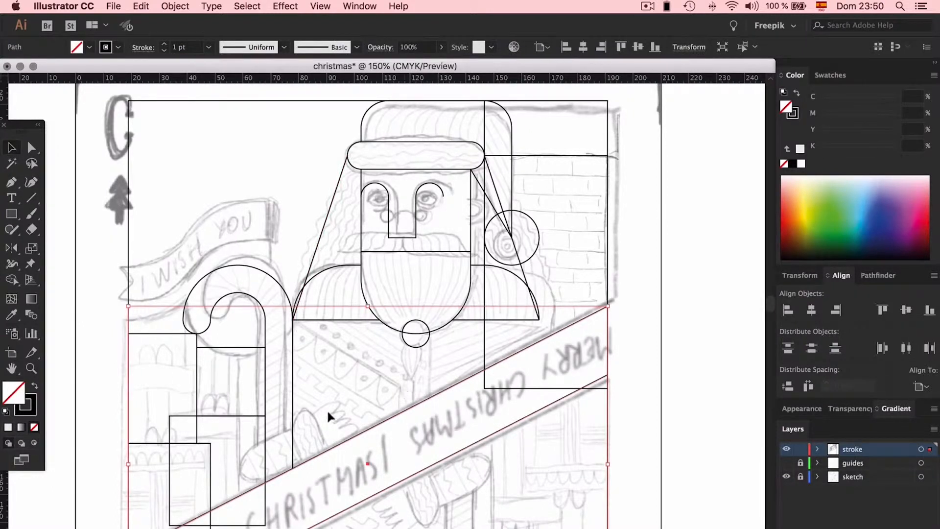
pyautogui.scroll(-3, 349, 364)
pyautogui.click(358, 310)
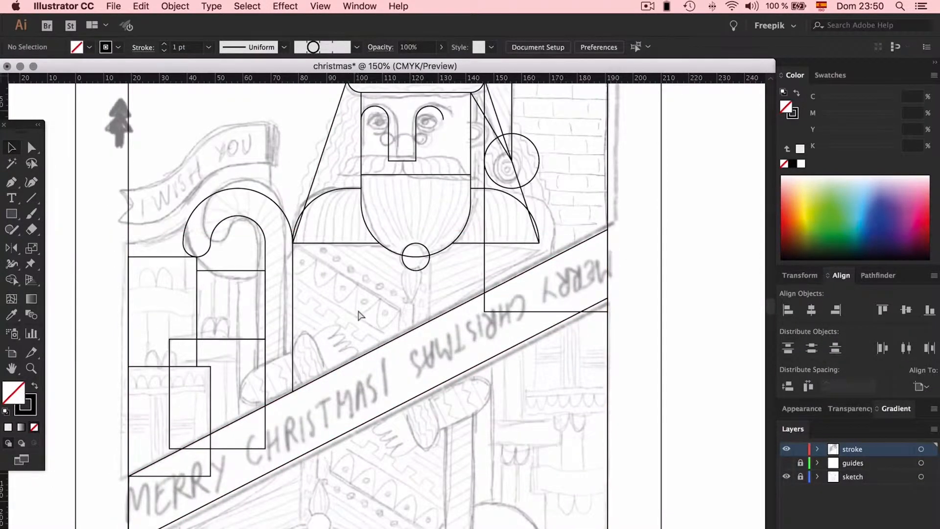
pyautogui.press('super+plus')
pyautogui.click(402, 345)
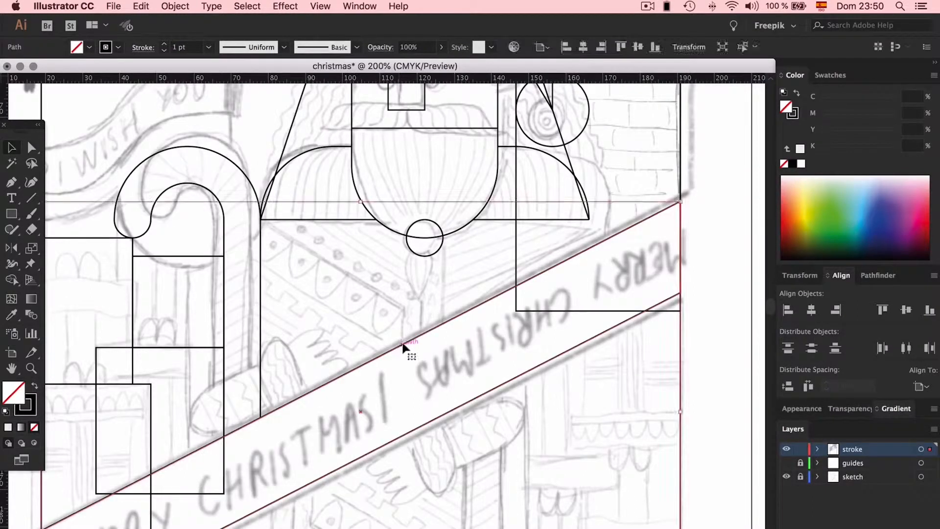
pyautogui.moveTo(402, 346); pyautogui.dragTo(398, 258)
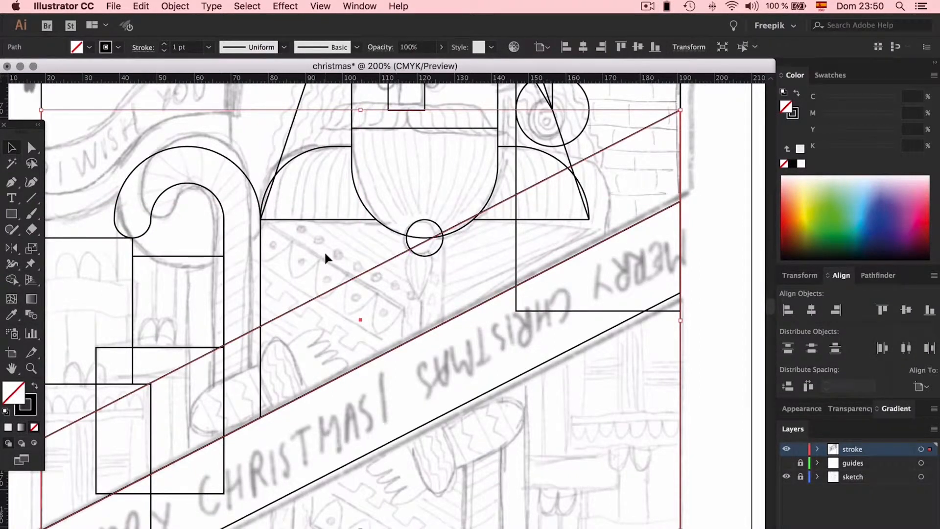
# - With the guides shown, lower the copied band's upper edge until the band is four grid squares high
pyautogui.click(786, 463)
pyautogui.click(375, 284)
pyautogui.press('a')
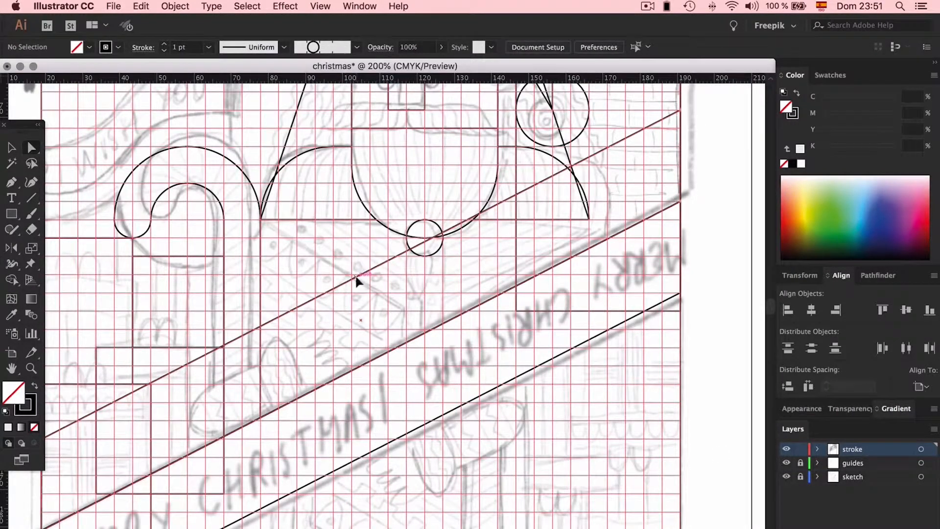
pyautogui.click(357, 281)
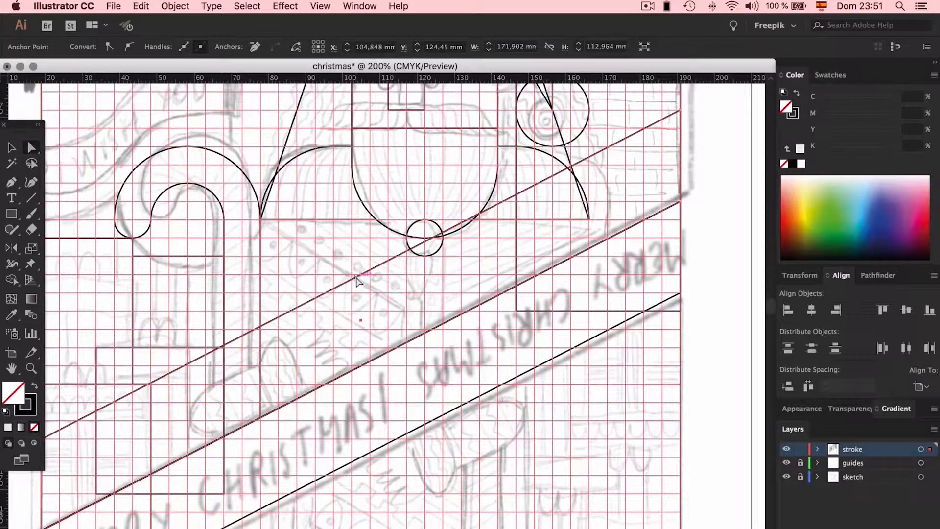
pyautogui.hscroll(-5, 355, 286)
pyautogui.moveTo(371, 321); pyautogui.dragTo(375, 355)
pyautogui.scroll(-1, 375, 355)
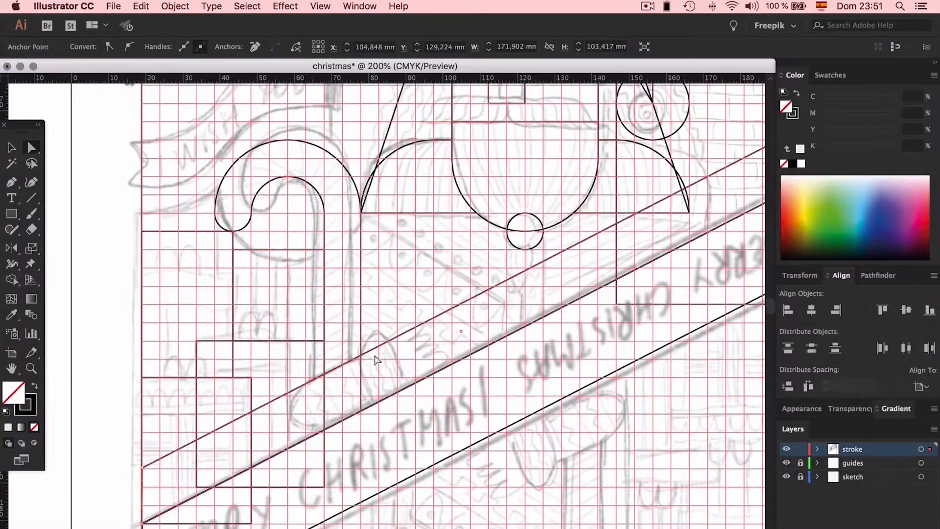
pyautogui.moveTo(337, 372); pyautogui.dragTo(336, 356)
pyautogui.scroll(-4, 336, 356)
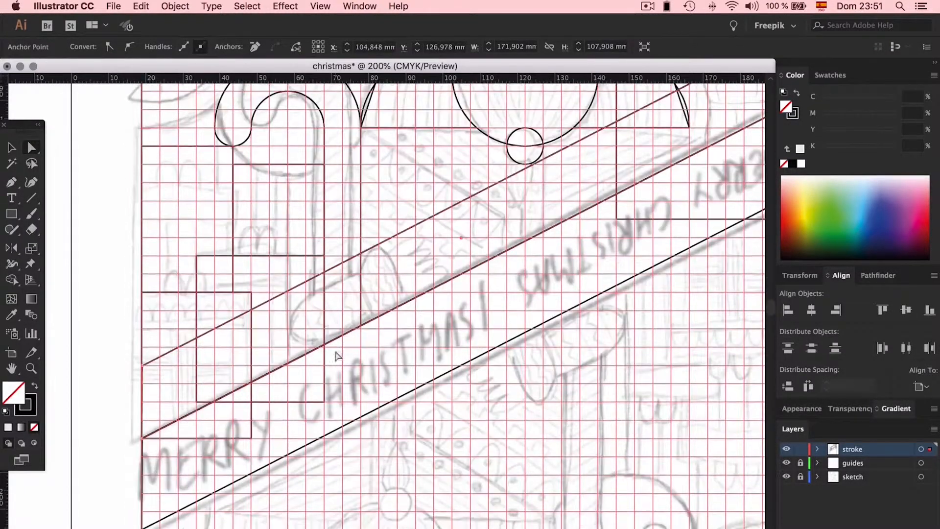
# - Add anchors eight grid squares in on both edges of the copied band and try removing its left corners
pyautogui.moveTo(12, 185); pyautogui.dragTo(73, 197)
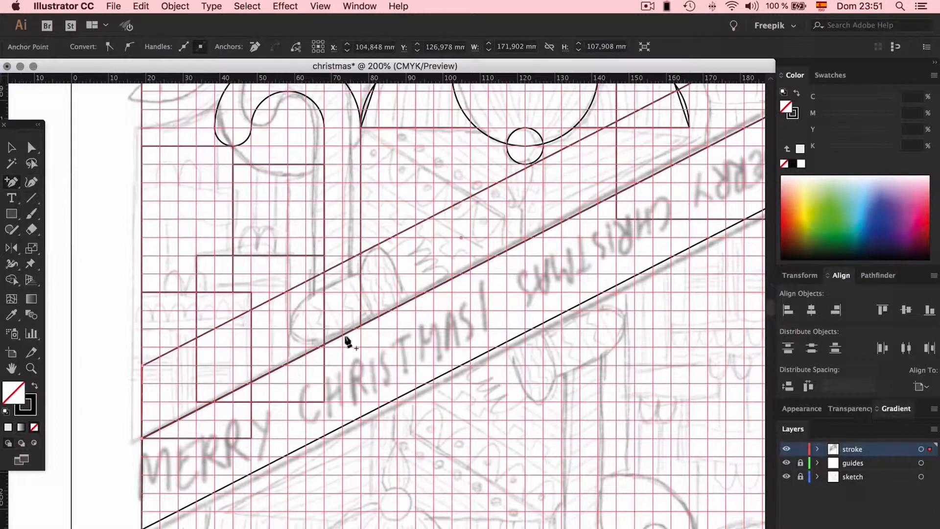
pyautogui.click(288, 292)
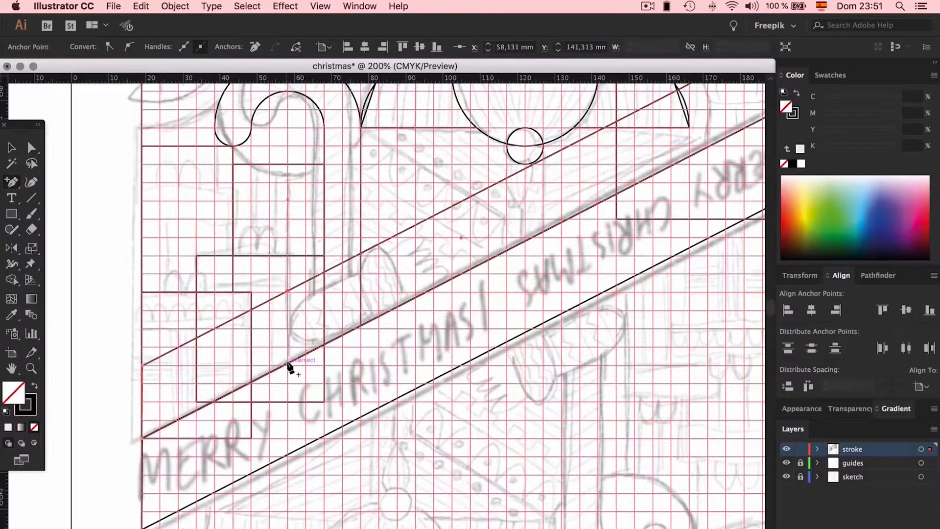
pyautogui.press('-')
pyautogui.click(142, 438)
pyautogui.click(143, 366)
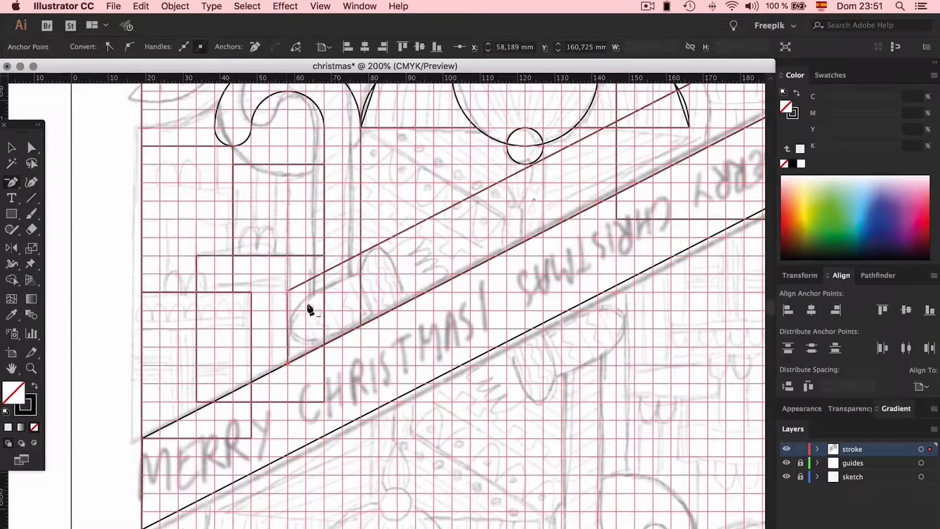
pyautogui.press('super+z')
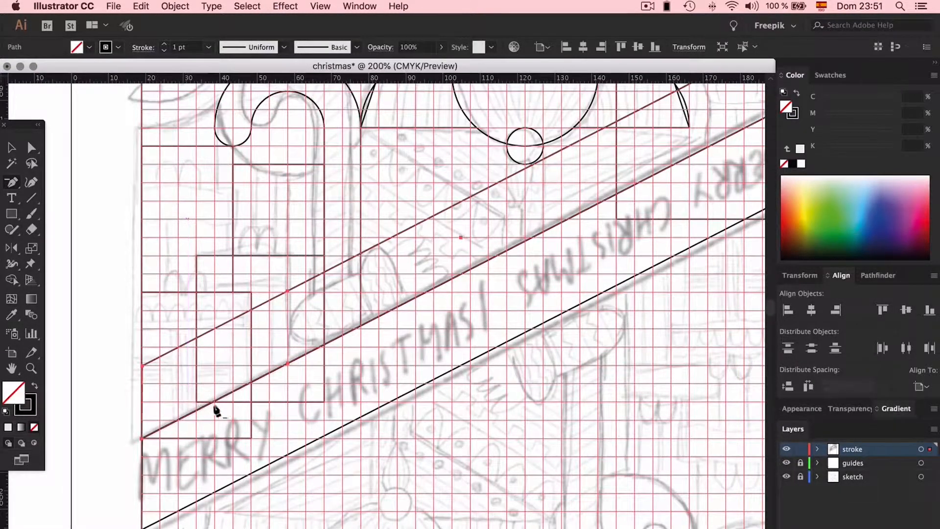
pyautogui.press('v')
pyautogui.click(411, 359)
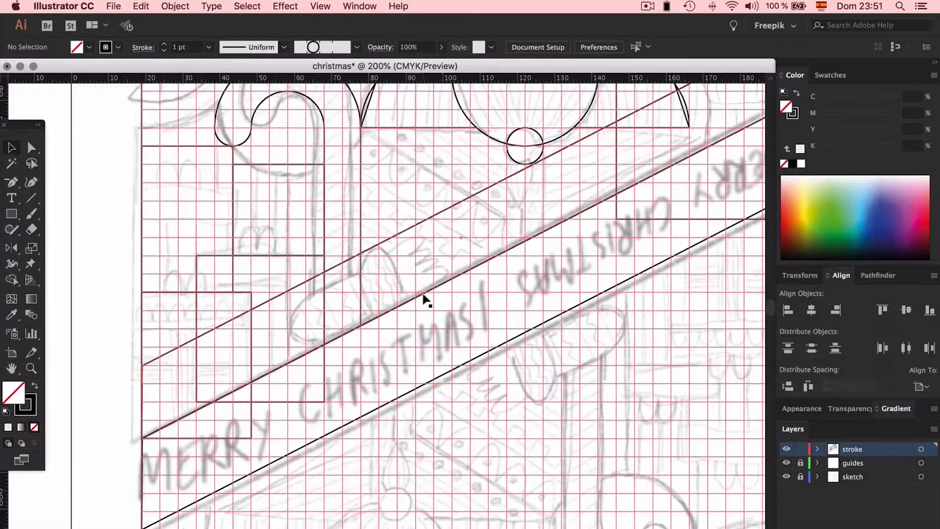
# - Place a copy of the upper band higher up, reflect it to slope the opposite way, and position it across the banner
pyautogui.hscroll(8, 422, 300)
pyautogui.scroll(4, 426, 300)
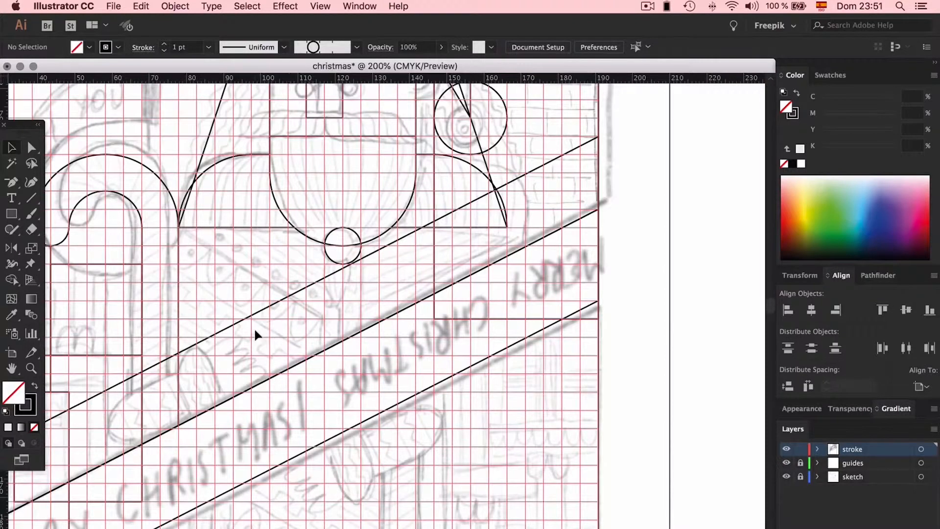
pyautogui.hscroll(-6, 255, 331)
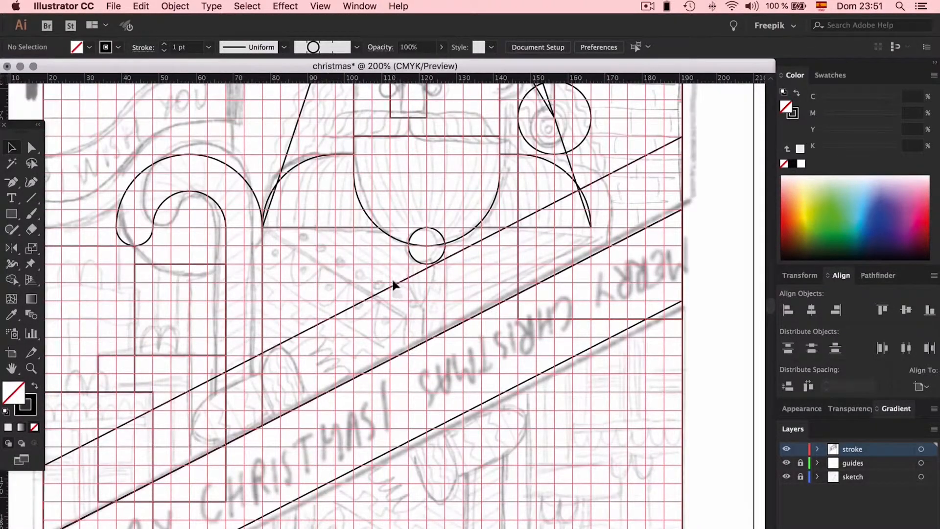
pyautogui.moveTo(392, 286); pyautogui.dragTo(387, 187)
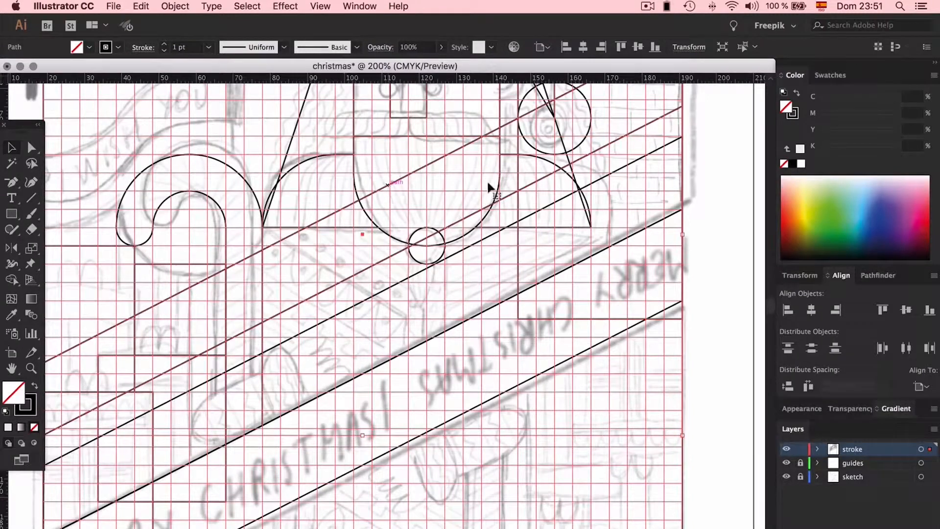
pyautogui.press('o')
pyautogui.moveTo(691, 116); pyautogui.dragTo(164, 130)
pyautogui.press('v')
pyautogui.moveTo(342, 187); pyautogui.dragTo(343, 274)
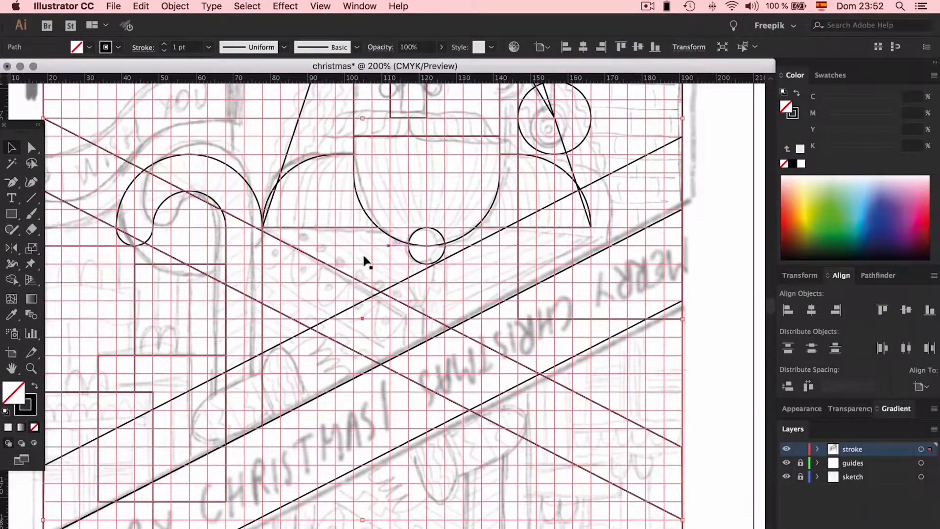
pyautogui.keyDown('shift'); pyautogui.click(414, 277); pyautogui.keyUp('shift')
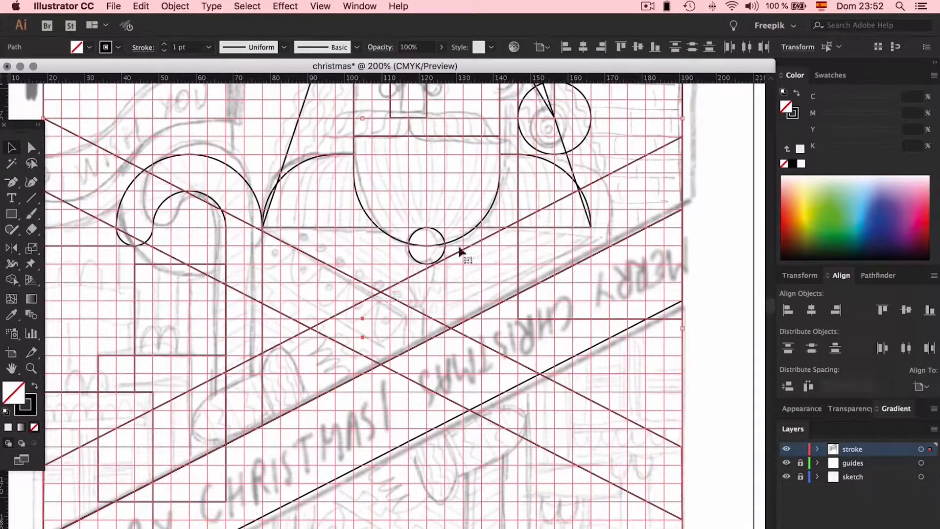
# - Check the crossing bands against the sketch and delete the reflected one
pyautogui.press('super+minus')
pyautogui.press('super+minus')
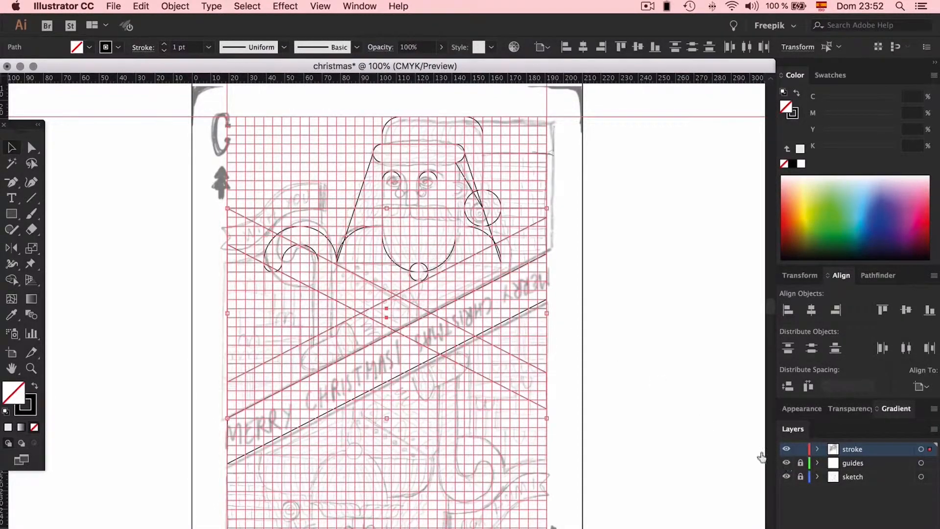
pyautogui.click(439, 292)
pyautogui.scroll(3, 445, 294)
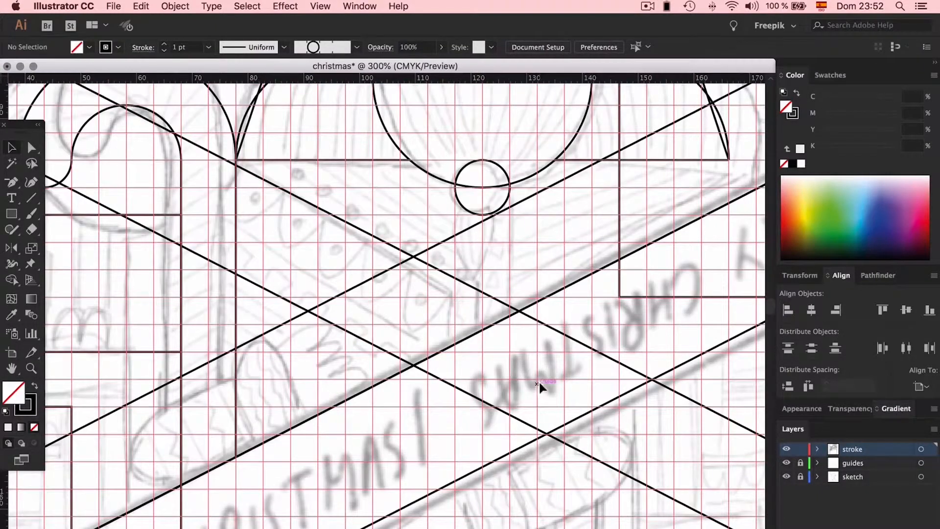
pyautogui.scroll(-1, 535, 381)
pyautogui.click(460, 307)
pyautogui.press('Delete')
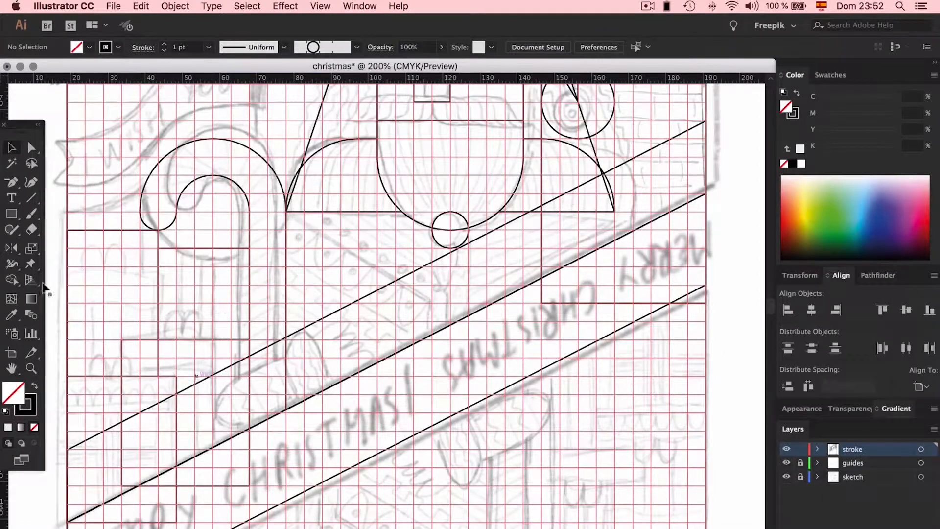
# - Cut the copied band down to a round-ended hand outline ending two grid squares past the candy cane's outer edge
pyautogui.press('a')
pyautogui.click(416, 270)
pyautogui.click(425, 286)
pyautogui.moveTo(704, 145); pyautogui.dragTo(340, 312)
pyautogui.press('v')
pyautogui.click(275, 346)
pyautogui.press('a')
pyautogui.moveTo(301, 368)
pyautogui.mouseDown()
pyautogui.moveTo(329, 392)
pyautogui.moveTo(280, 342)
pyautogui.moveTo(286, 365)
pyautogui.mouseUp()
pyautogui.moveTo(386, 309); pyautogui.dragTo(322, 343)
pyautogui.click(313, 345)
pyautogui.press('v')
# - Place a copy of the hand outline beside it and reshape the copy into a finger against the hand's right edge
pyautogui.press('super+equal')
pyautogui.moveTo(404, 290); pyautogui.dragTo(569, 206)
pyautogui.press('o')
pyautogui.press('a')
pyautogui.moveTo(564, 310); pyautogui.dragTo(521, 286)
pyautogui.moveTo(453, 320); pyautogui.dragTo(409, 390)
pyautogui.press('v')
pyautogui.moveTo(569, 237); pyautogui.dragTo(451, 266)
pyautogui.click(453, 334)
# - With the guides hidden, size a round-ended finger and stack copies into four fingers along the hand's right edge
pyautogui.press('super+semicolon')
pyautogui.press('super+equal')
pyautogui.press('super+equal')
pyautogui.press('super+equal')
pyautogui.moveTo(437, 367); pyautogui.dragTo(448, 220)
pyautogui.moveTo(401, 166); pyautogui.dragTo(401, 201)
pyautogui.press('super+z')
pyautogui.moveTo(327, 289); pyautogui.dragTo(302, 314)
pyautogui.moveTo(401, 166); pyautogui.dragTo(400, 202)
pyautogui.moveTo(484, 245); pyautogui.dragTo(453, 421)
pyautogui.moveTo(473, 93); pyautogui.dragTo(433, 214)
pyautogui.moveTo(305, 318); pyautogui.dragTo(326, 290)
# - Move the hand outline down onto the banner's edge and stretch the four-finger stack to the hand's full height
pyautogui.scroll(-5, 323, 288)
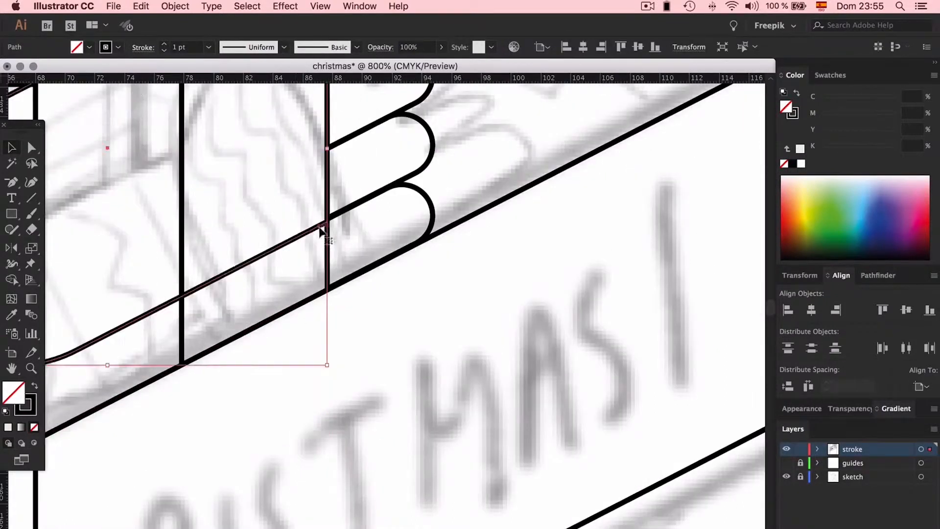
pyautogui.moveTo(324, 223); pyautogui.dragTo(329, 283)
pyautogui.press('super+minus')
pyautogui.click(633, 235)
pyautogui.press('super+equal')
pyautogui.moveTo(443, 154)
pyautogui.mouseDown()
pyautogui.moveTo(450, 126)
pyautogui.moveTo(446, 145)
pyautogui.mouseUp()
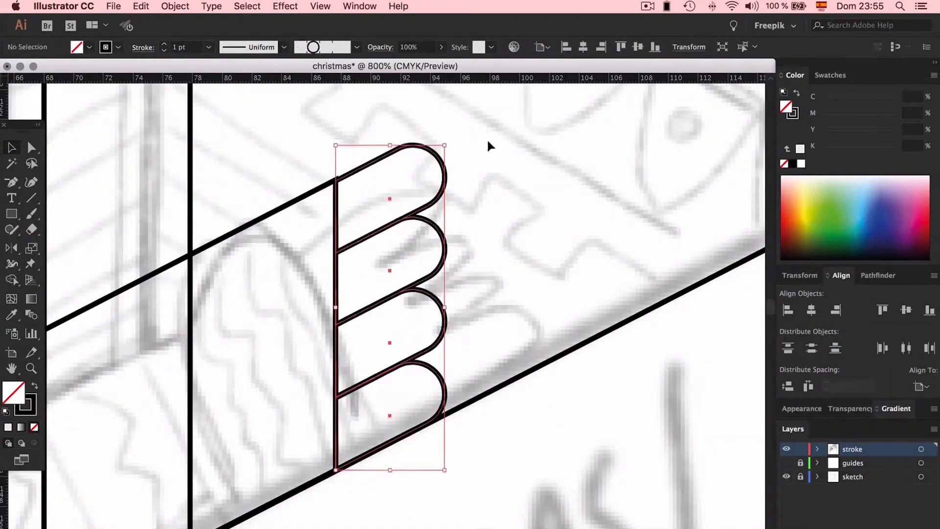
pyautogui.press('super+minus')
pyautogui.press('super+minus')
pyautogui.press('super+minus')
pyautogui.click(498, 237)
# - Delete two leftover paths from the traced outlines
pyautogui.scroll(4, 498, 236)
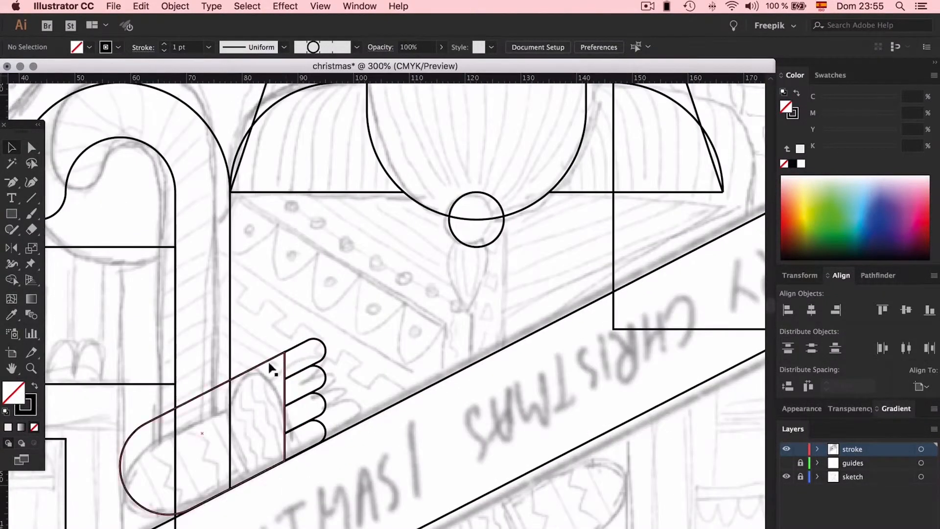
pyautogui.hscroll(-2, 268, 364)
pyautogui.click(472, 371)
pyautogui.press('super+minus')
pyautogui.press('super+minus')
pyautogui.click(191, 249)
pyautogui.press('Delete')
pyautogui.click(147, 156)
pyautogui.press('Delete')
# - With the guides shown, draw slanted coat edges from both shoulder corners to the center, each continuing straight down toward the banner
pyautogui.click(626, 471)
pyautogui.click(786, 462)
pyautogui.scroll(3, 320, 201)
pyautogui.moveTo(352, 250); pyautogui.dragTo(352, 217)
pyautogui.press('super+minus')
pyautogui.press('super+minus')
pyautogui.moveTo(598, 421); pyautogui.dragTo(506, 281)
pyautogui.press('p')
pyautogui.click(323, 278)
pyautogui.click(323, 325)
pyautogui.press('a')
pyautogui.moveTo(361, 326); pyautogui.dragTo(360, 307)
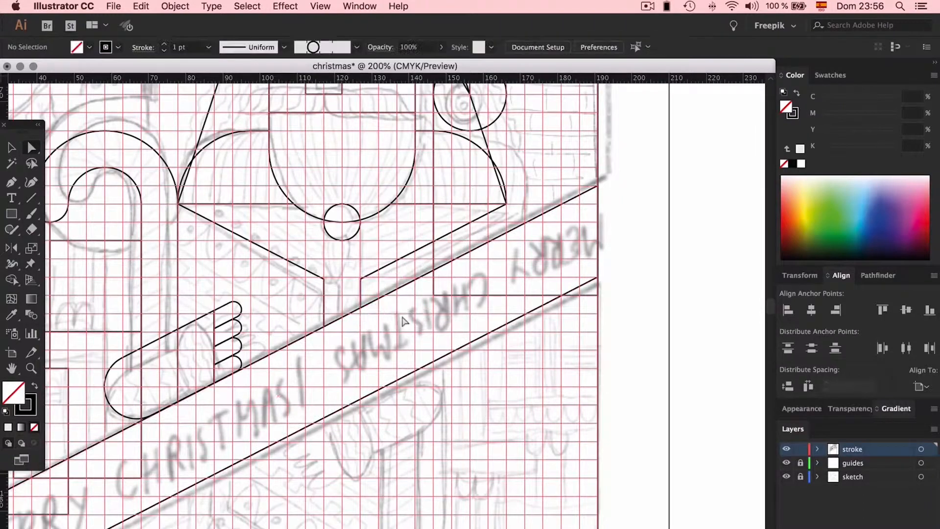
# - Extend the top and bottom fingers two grid squares back into the hand, up to the candy cane's outer edge
pyautogui.press('super+plus')
pyautogui.press('super+plus')
pyautogui.hscroll(-8, 387, 304)
pyautogui.click(455, 306)
pyautogui.keyDown('shift'); pyautogui.click(455, 431); pyautogui.keyUp('shift')
pyautogui.moveTo(455, 430); pyautogui.dragTo(418, 431)
pyautogui.press('super+z')
pyautogui.moveTo(455, 306); pyautogui.dragTo(226, 448)
pyautogui.press('super+plus')
pyautogui.press('super+z')
pyautogui.press('super+plus')
pyautogui.press('super+plus')
pyautogui.click(274, 316)
pyautogui.press('super+minus')
pyautogui.press('super+minus')
pyautogui.press('super+minus')
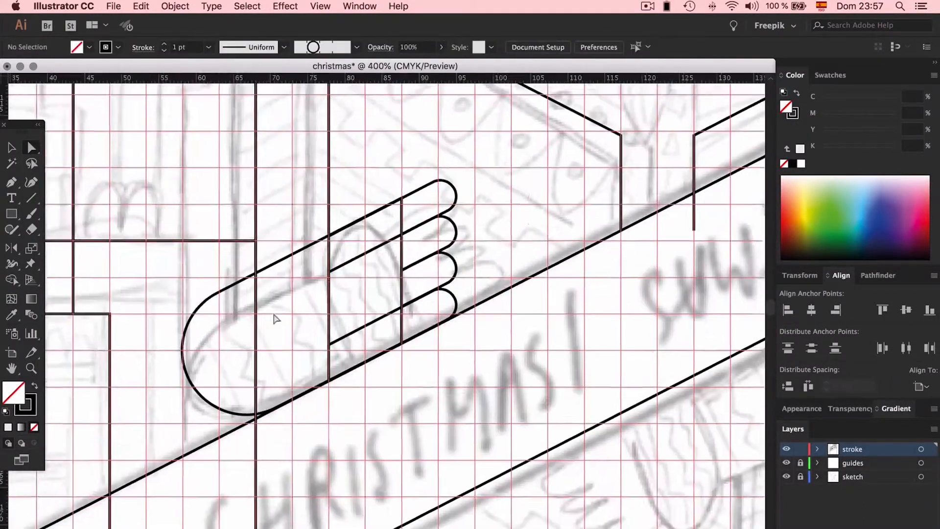
# - Shift the finger ends one grid square outward, starting the outer fingers at the hand's edge and the middle two one square beyond
pyautogui.hscroll(4, 275, 316)
pyautogui.moveTo(409, 215); pyautogui.dragTo(374, 338)
pyautogui.moveTo(337, 315); pyautogui.dragTo(410, 279)
pyautogui.click(478, 174)
pyautogui.moveTo(479, 174); pyautogui.dragTo(402, 323)
pyautogui.moveTo(427, 334); pyautogui.dragTo(390, 352)
pyautogui.press('v')
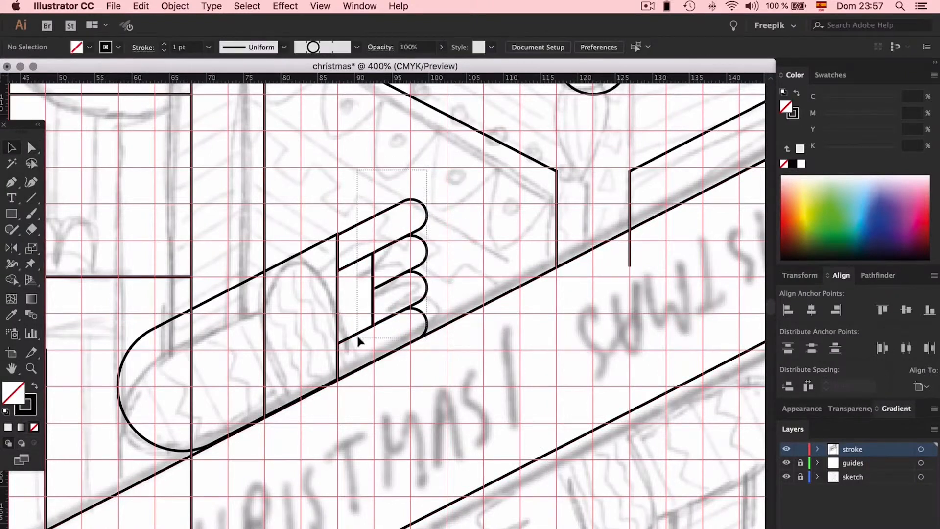
pyautogui.click(359, 337)
pyautogui.press('super+plus')
pyautogui.press('super+plus')
pyautogui.click(479, 195)
pyautogui.press('super+minus')
pyautogui.press('super+minus')
pyautogui.press('super+minus')
pyautogui.press('super+minus')
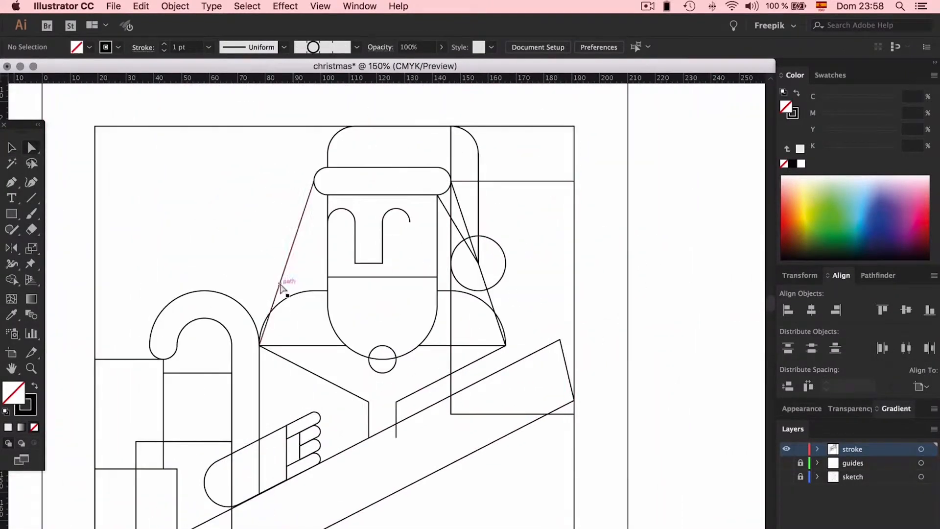
# - Move the left hair line's lower end four grid squares outward and replace the right hair line with its reflected copy
pyautogui.moveTo(283, 288)
pyautogui.mouseDown()
pyautogui.moveTo(225, 315)
pyautogui.moveTo(205, 344)
pyautogui.mouseUp()
pyautogui.press('Delete')
pyautogui.moveTo(314, 181); pyautogui.dragTo(615, 181)
pyautogui.press('v')
pyautogui.moveTo(614, 263); pyautogui.dragTo(396, 264)
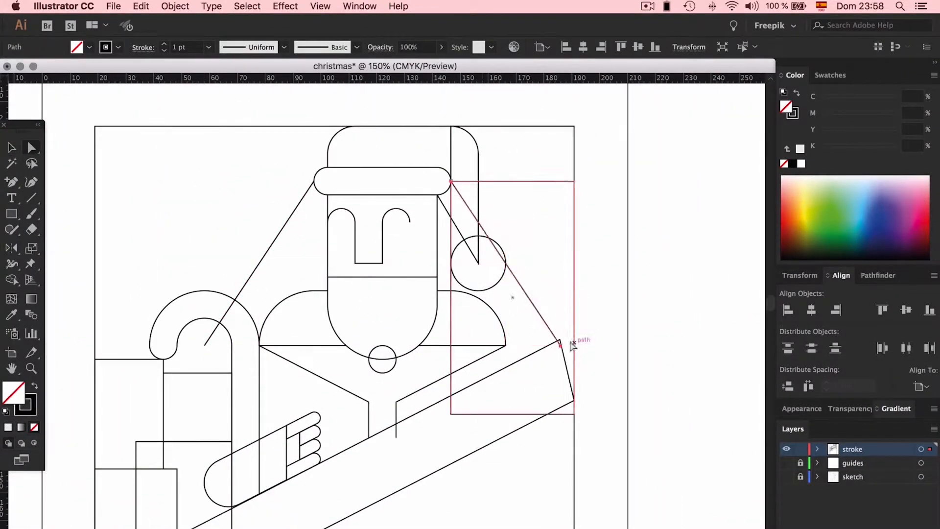
# - With the guides shown, snap the banner's upper-right corner back to the frame's right edge, and hide the guides again
pyautogui.click(786, 463)
pyautogui.moveTo(560, 339); pyautogui.dragTo(575, 332)
pyautogui.click(695, 387)
pyautogui.click(786, 463)
pyautogui.scroll(-2, 696, 392)
pyautogui.hscroll(-2, 696, 391)
pyautogui.click(292, 265)
pyautogui.click(786, 462)
pyautogui.click(786, 462)
# - Give all the outlines a 2 pt stroke with round joins and round caps
pyautogui.press('v')
pyautogui.press('super+minus')
pyautogui.scroll(-2, 670, 394)
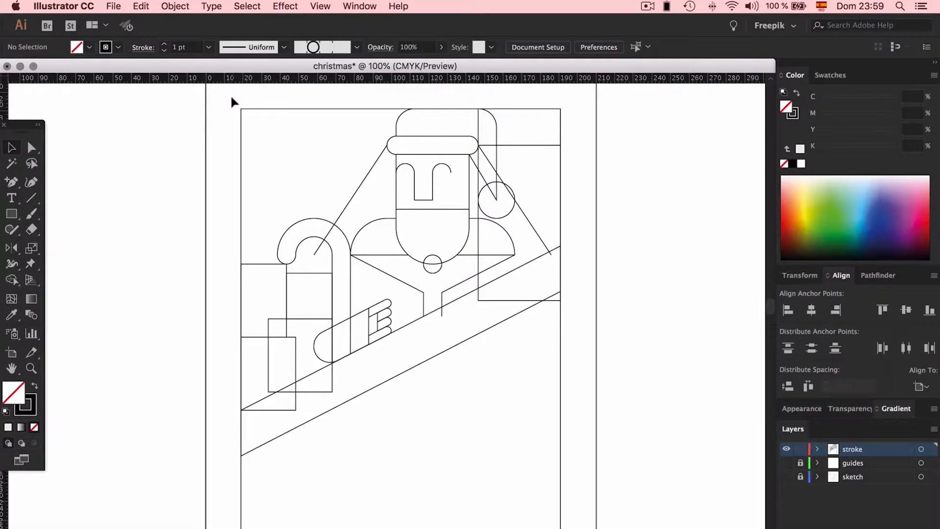
pyautogui.moveTo(230, 95)
pyautogui.mouseDown()
pyautogui.moveTo(321, 229)
pyautogui.moveTo(569, 421)
pyautogui.mouseUp()
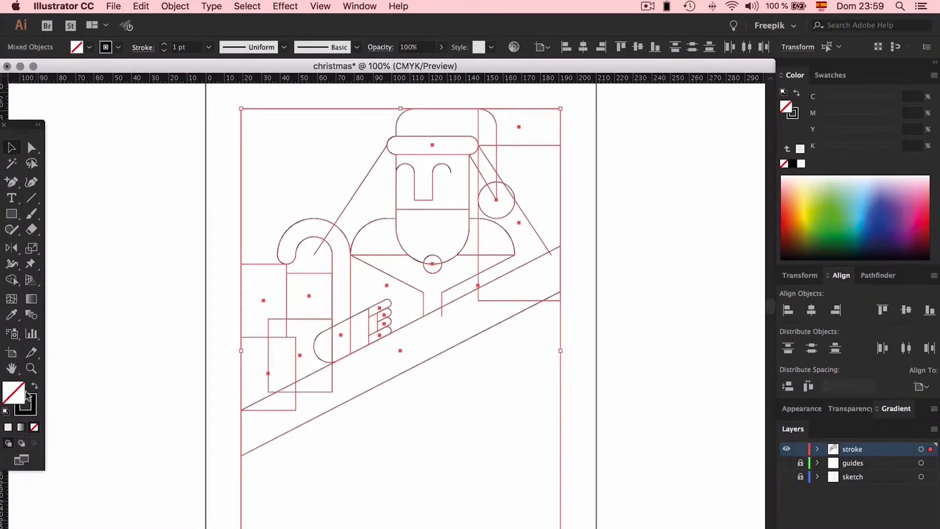
pyautogui.click(142, 48)
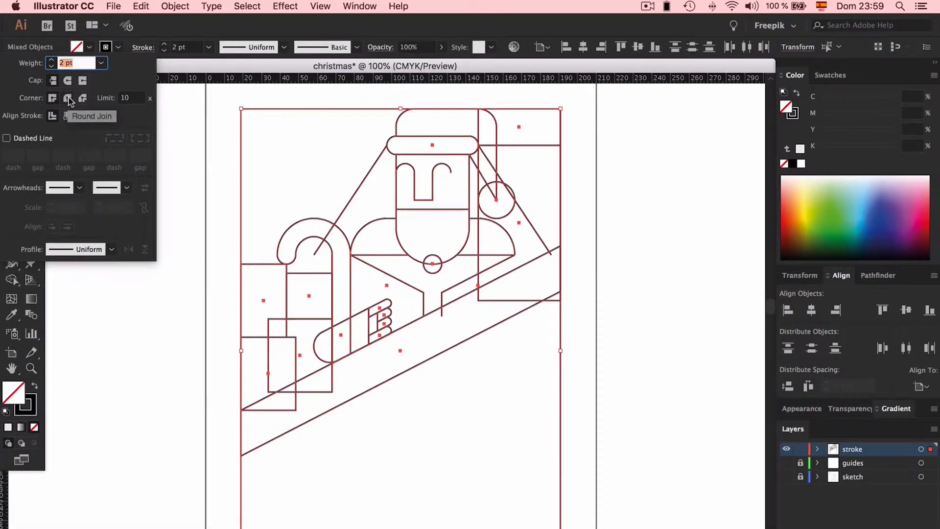
pyautogui.click(69, 98)
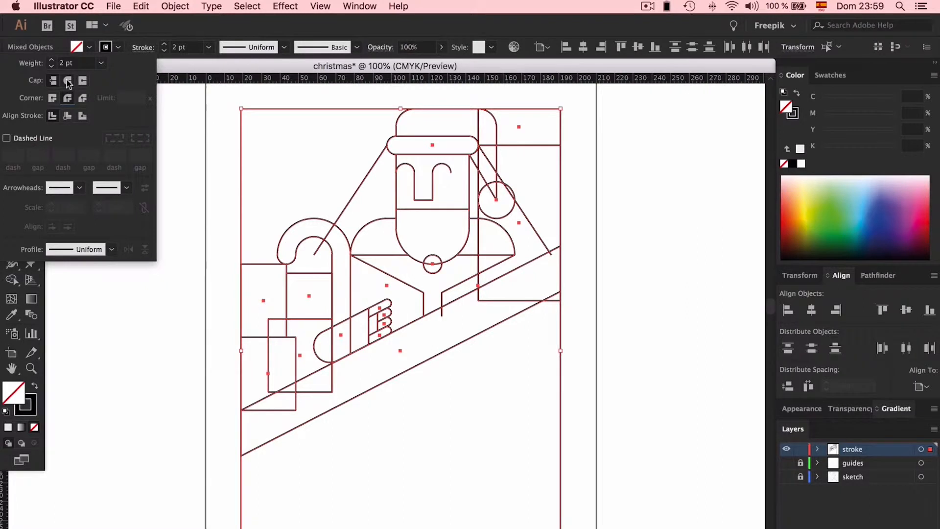
pyautogui.click(68, 81)
pyautogui.click(205, 127)
pyautogui.click(206, 126)
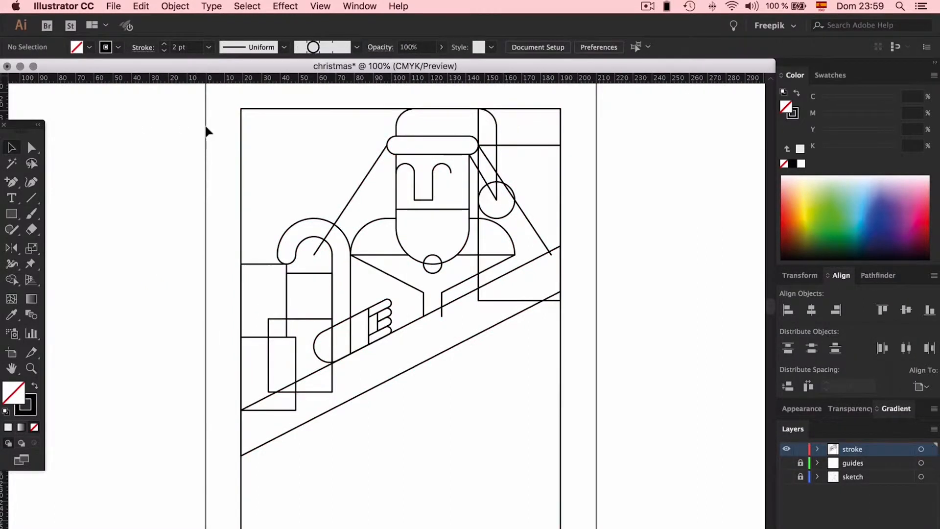
# - Reduce the stroke weight of all the outlines to 1.5 pt
pyautogui.hscroll(5, 206, 127)
pyautogui.hscroll(-2, 205, 124)
pyautogui.scroll(1, 205, 123)
pyautogui.moveTo(154, 112); pyautogui.dragTo(516, 446)
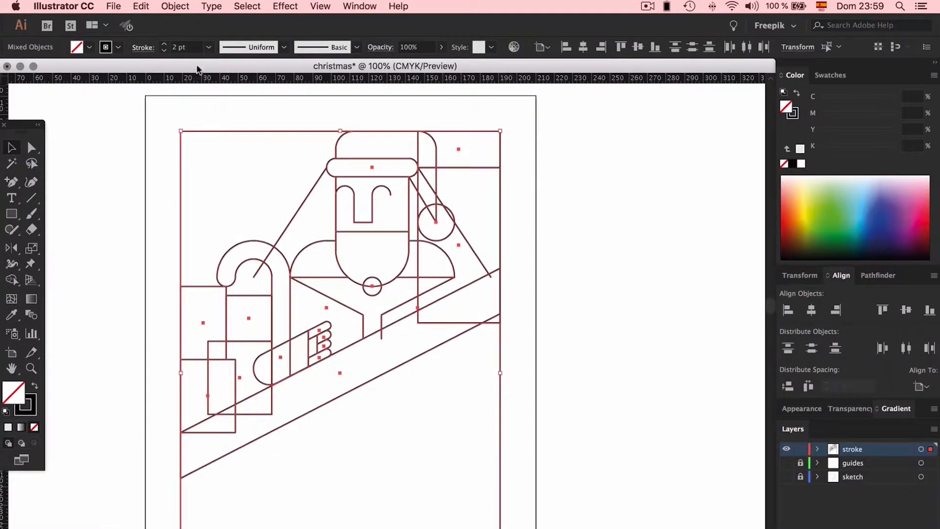
pyautogui.click(208, 47)
pyautogui.click(208, 47)
pyautogui.click(187, 47)
pyautogui.write('1,5')
pyautogui.press('Return')
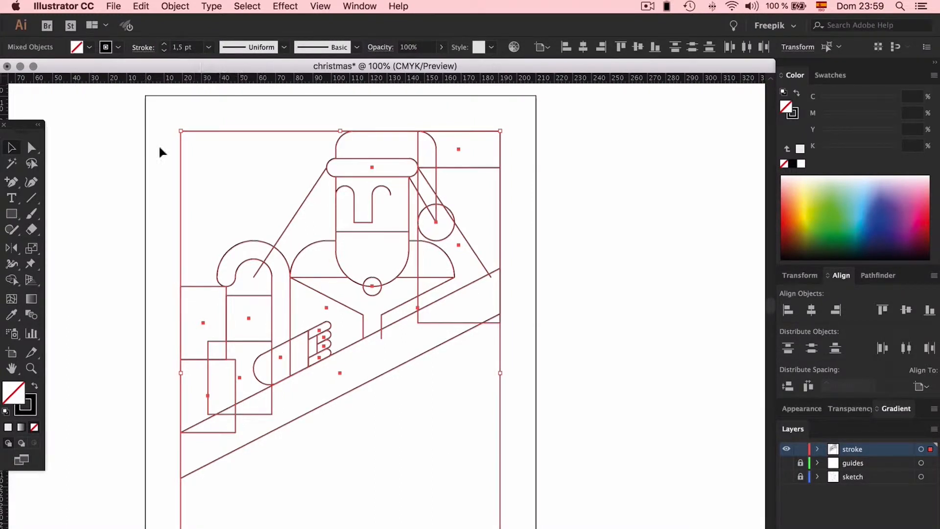
pyautogui.click(143, 211)
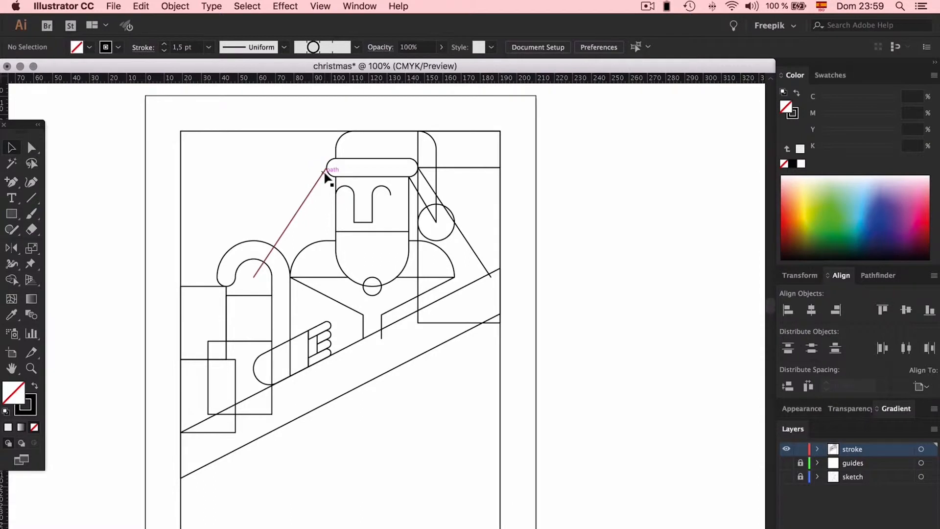
# - Examine the restyled outlines up close, from the hand and coat up to the face and hat
pyautogui.press('super+equal')
pyautogui.press('super+equal')
pyautogui.press('super+equal')
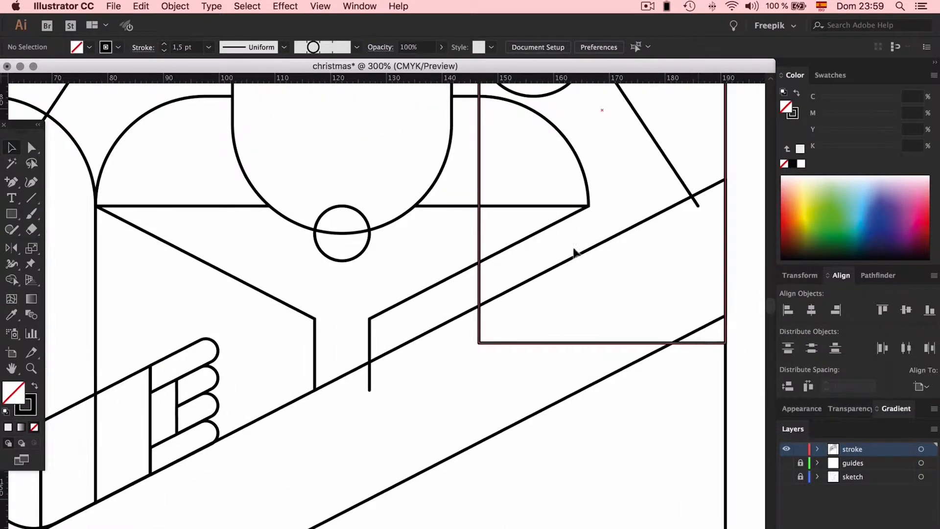
pyautogui.scroll(5, 462, 188)
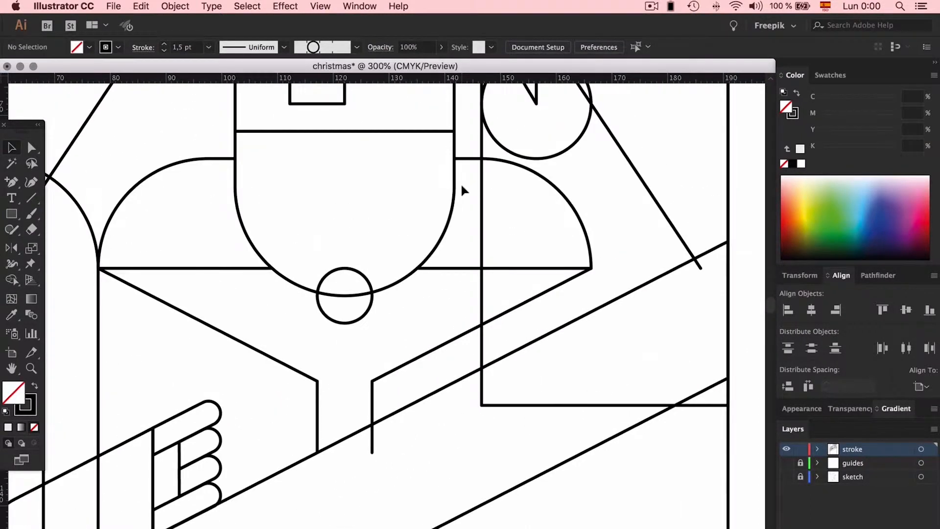
pyautogui.scroll(15, 460, 183)
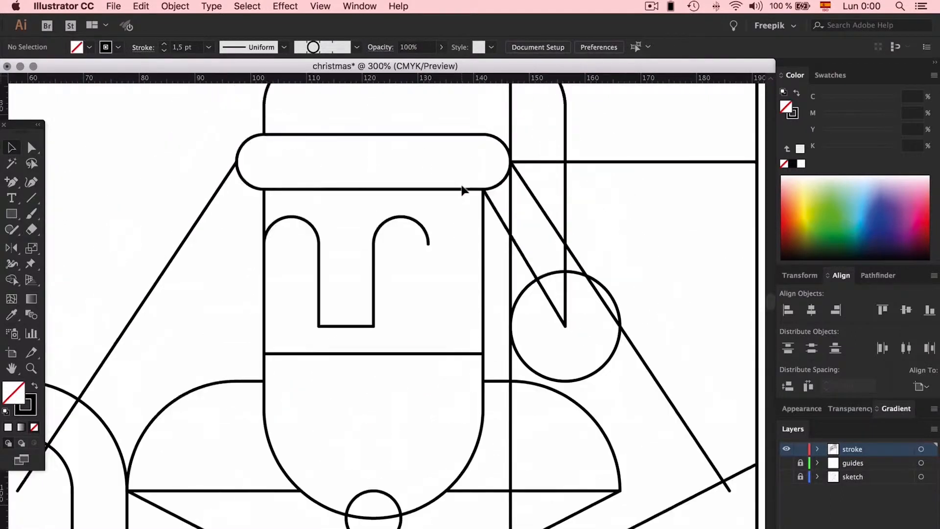
pyautogui.scroll(2, 518, 225)
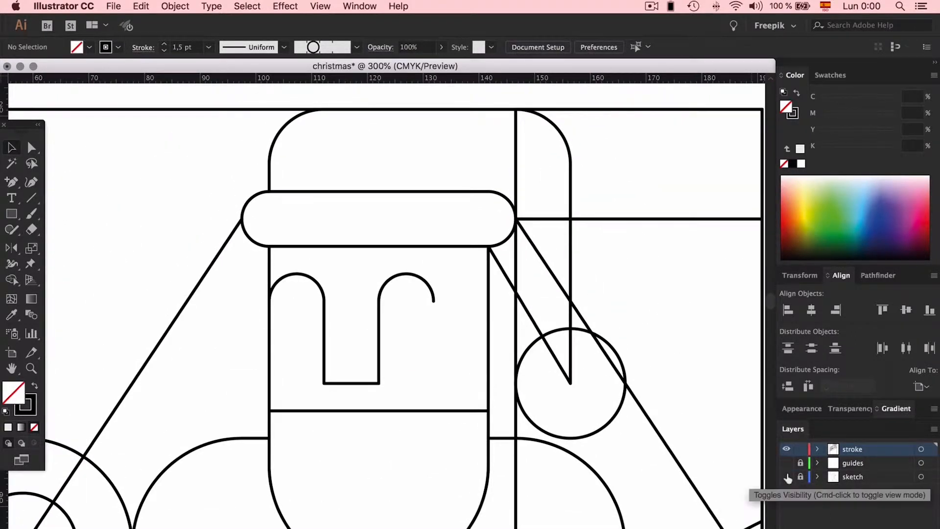
# - Check the outlines against the sketch, and raise the hat band's top edge by one grid square
pyautogui.click(787, 477)
pyautogui.click(787, 477)
pyautogui.click(379, 191)
pyautogui.moveTo(379, 191); pyautogui.dragTo(377, 163)
pyautogui.click(390, 146)
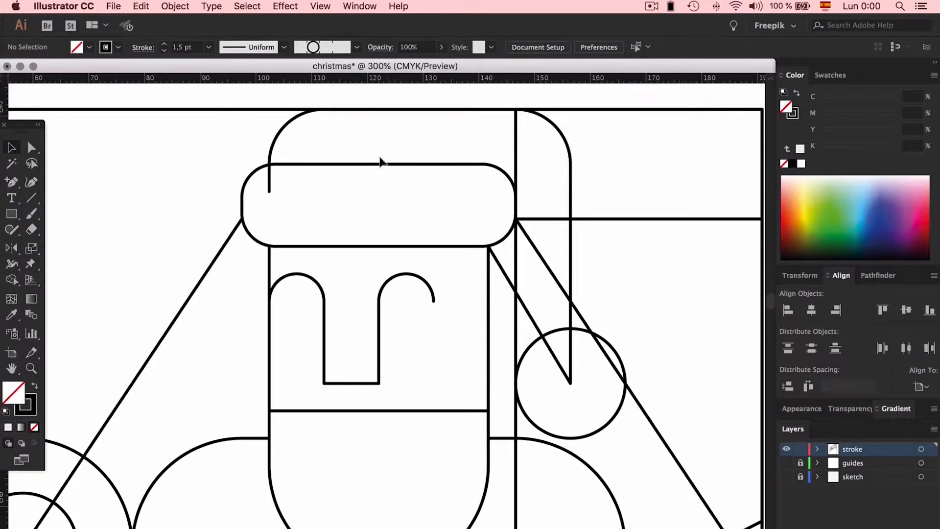
# - Shorten the left side of the hat's crown so it ends on the band's top edge
pyautogui.press('a')
pyautogui.click(269, 192)
pyautogui.click(343, 157)
pyautogui.press('v')
pyautogui.click(363, 164)
pyautogui.click(376, 140)
pyautogui.click(289, 164)
pyautogui.click(215, 155)
# - With the guides shown, draw a straight horizontal line across the full width of the hat band
pyautogui.click(31, 198)
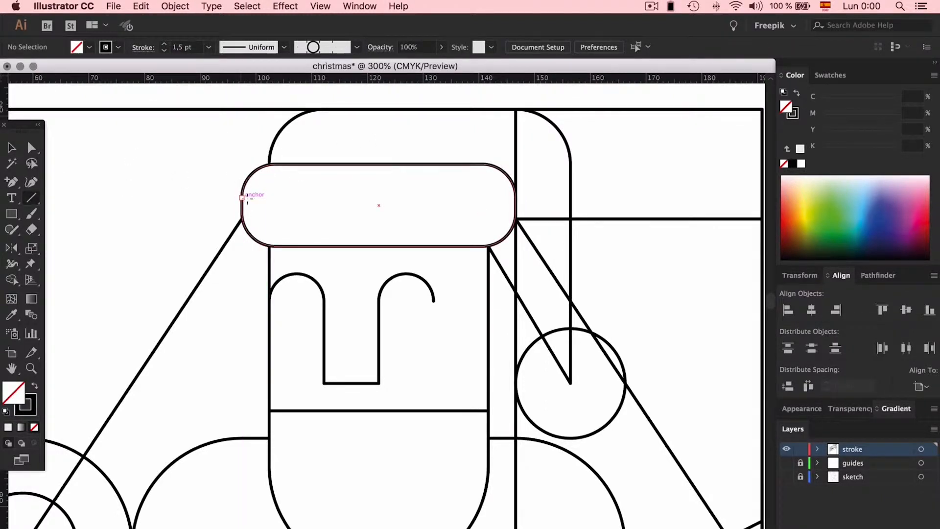
pyautogui.click(786, 462)
pyautogui.moveTo(242, 190); pyautogui.dragTo(515, 191)
pyautogui.press('v')
pyautogui.click(415, 210)
pyautogui.click(439, 191)
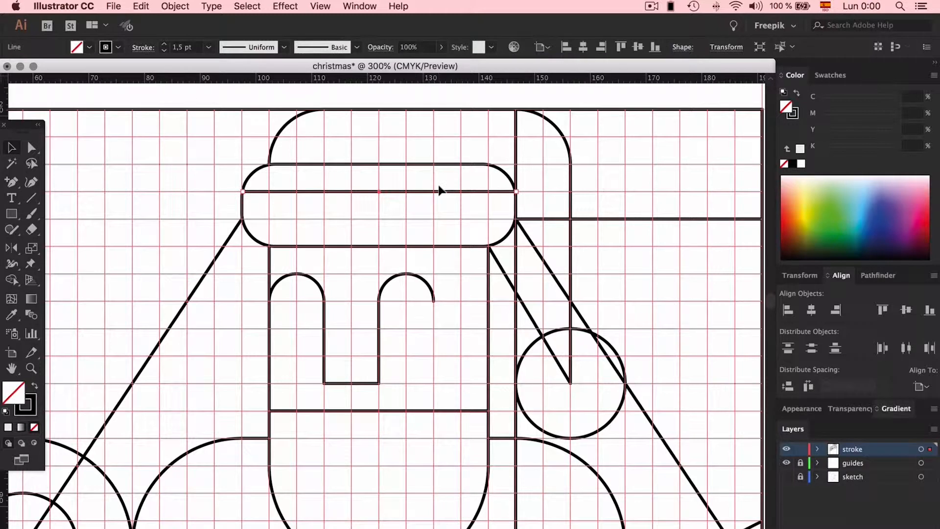
# - Start a Zig Zag effect on the line across the hat band, with the preview turned on
pyautogui.press('super+equal')
pyautogui.press('super+equal')
pyautogui.press('super+equal')
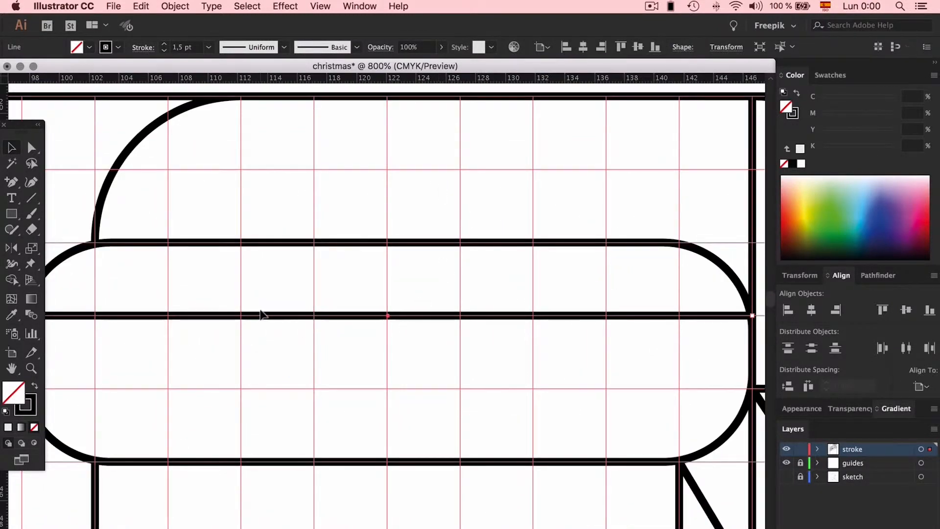
pyautogui.press('super+minus')
pyautogui.press('super+minus')
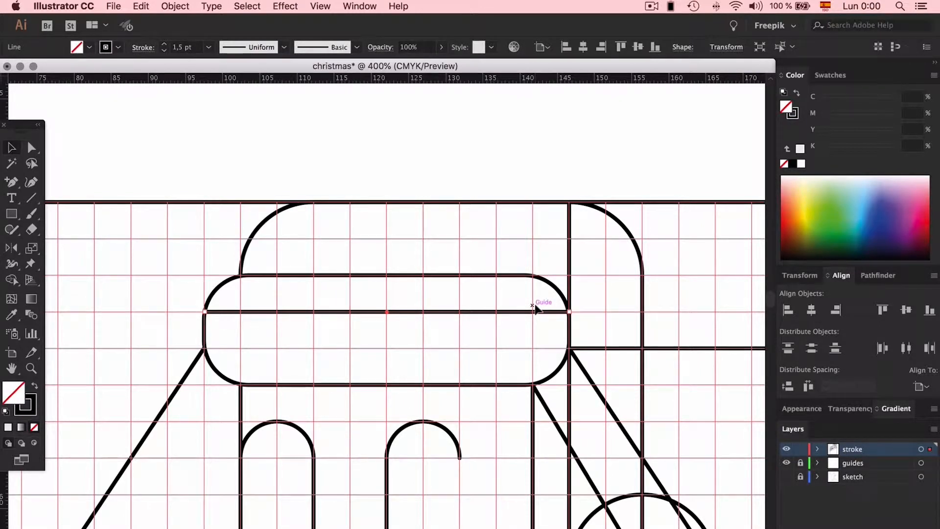
pyautogui.click(286, 6)
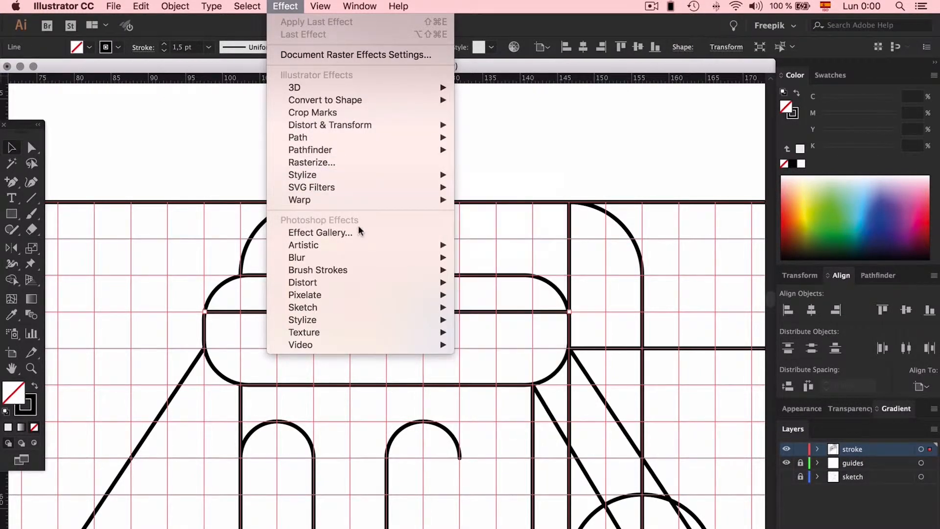
pyautogui.moveTo(368, 333)
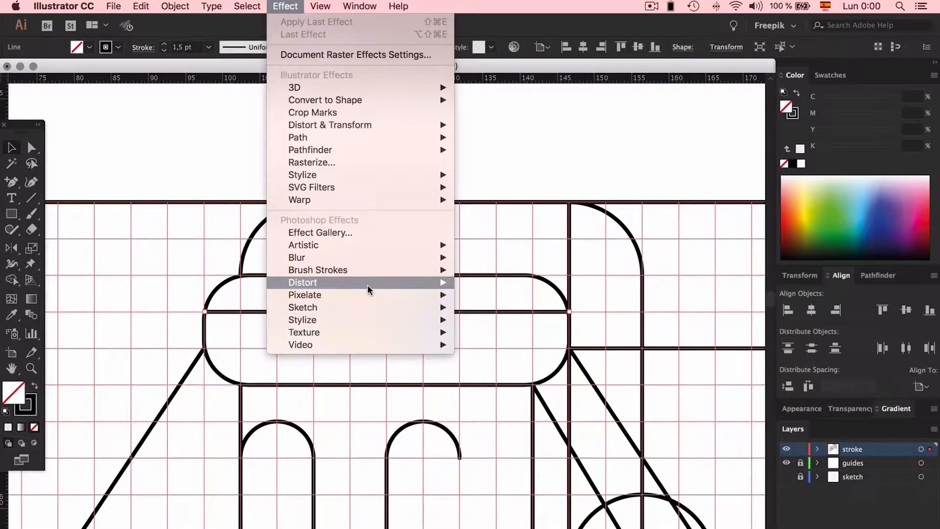
pyautogui.moveTo(367, 284)
pyautogui.moveTo(365, 313)
pyautogui.moveTo(372, 125)
pyautogui.click(507, 200)
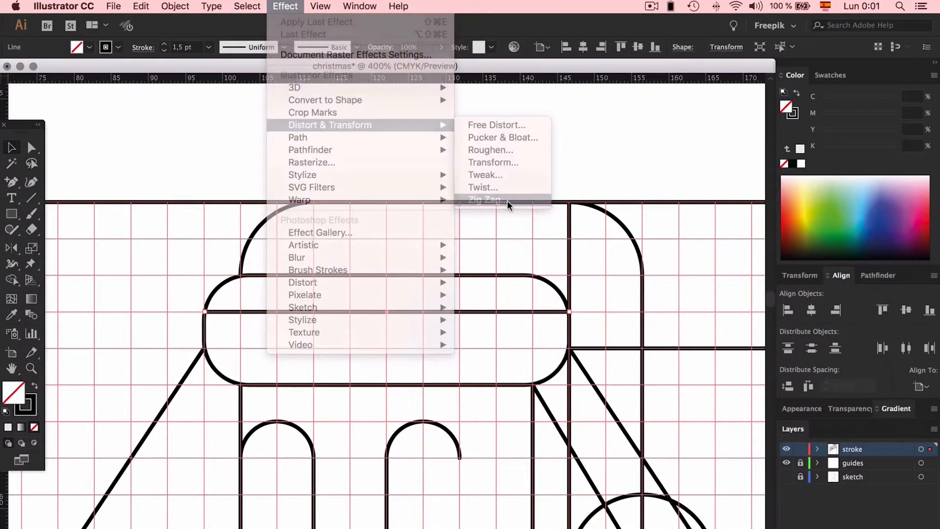
pyautogui.moveTo(721, 216); pyautogui.dragTo(602, 148)
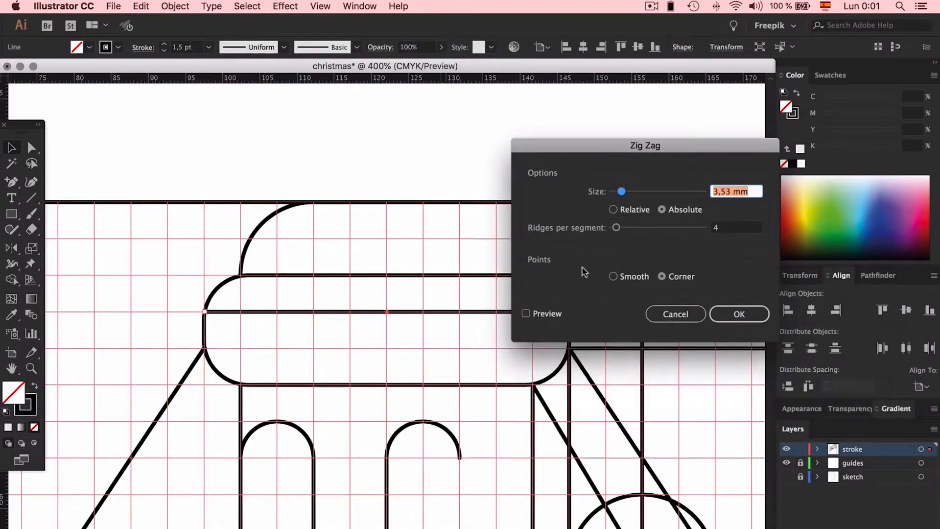
pyautogui.click(526, 313)
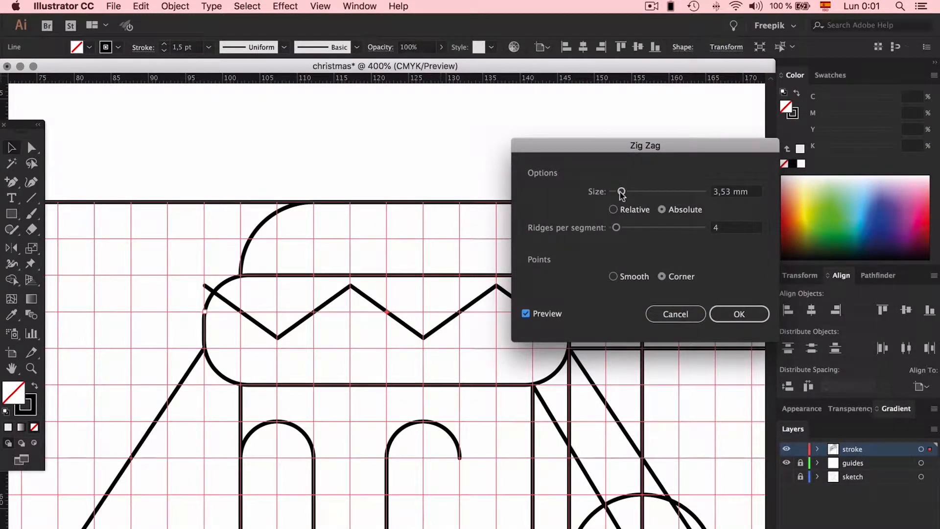
# - Give the zigzag a 1,76 mm size and 26 ridges per segment, trying smooth points before returning to corner points
pyautogui.moveTo(621, 194)
pyautogui.mouseDown()
pyautogui.moveTo(640, 193)
pyautogui.moveTo(616, 193)
pyautogui.mouseUp()
pyautogui.moveTo(617, 230); pyautogui.dragTo(636, 229)
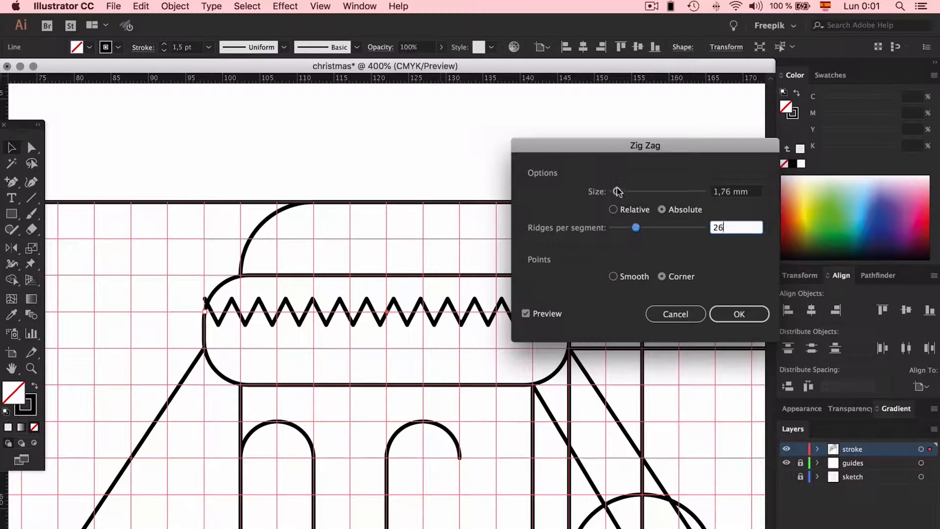
pyautogui.moveTo(607, 147); pyautogui.dragTo(680, 100)
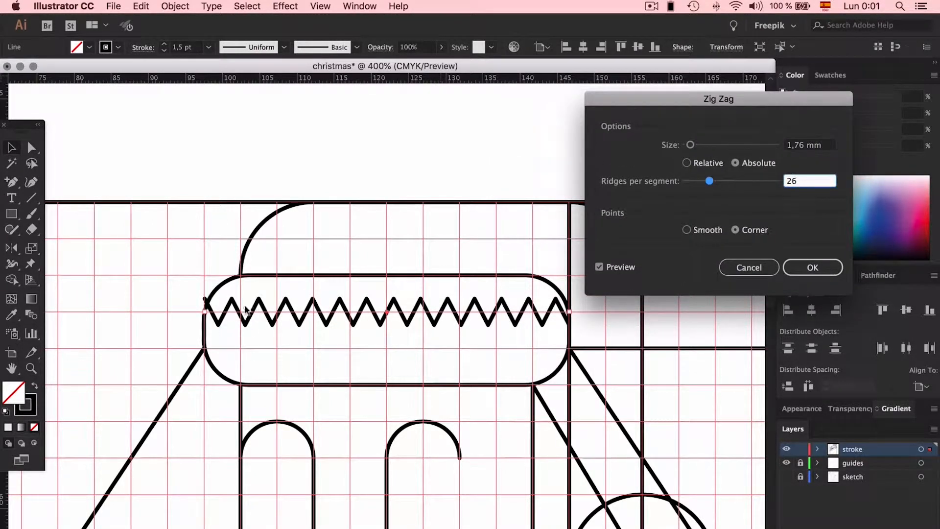
pyautogui.click(693, 231)
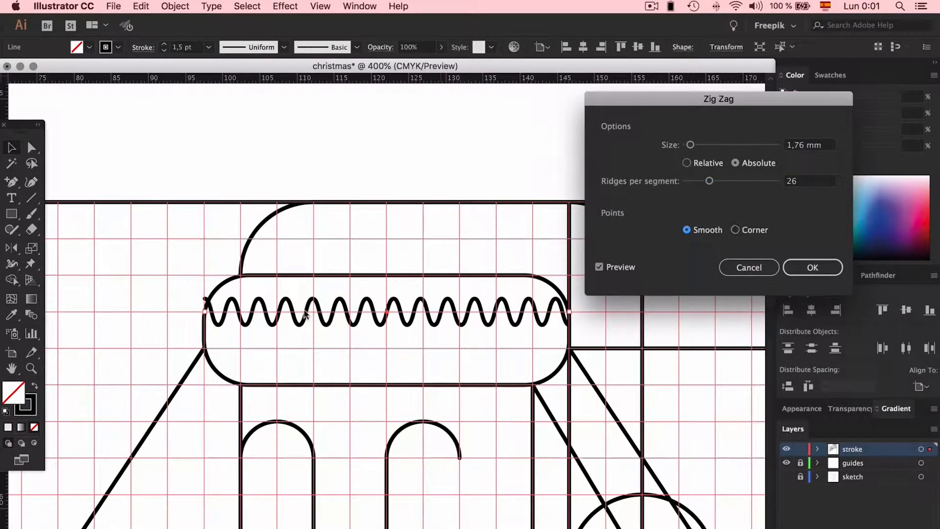
pyautogui.click(745, 230)
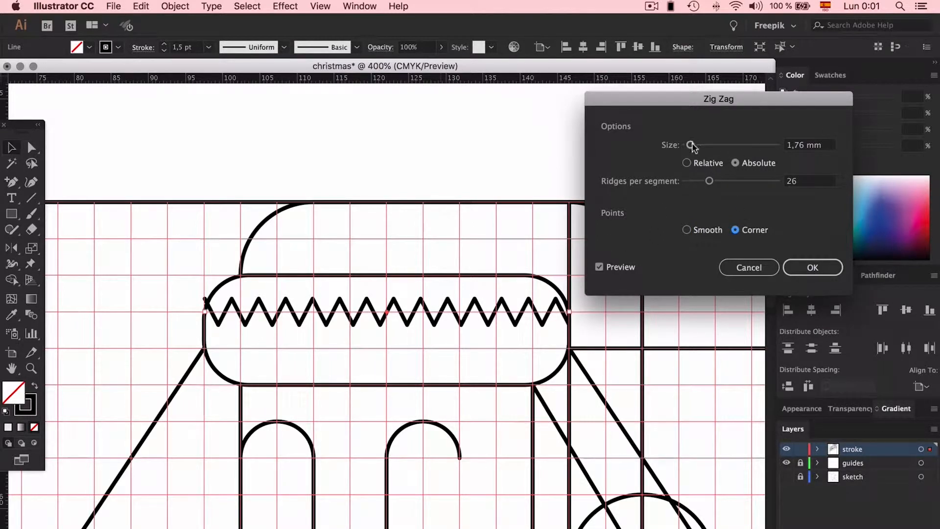
# - Set the zigzag size to 0,71 mm with 27 ridges per segment and apply the effect
pyautogui.moveTo(691, 147); pyautogui.dragTo(689, 147)
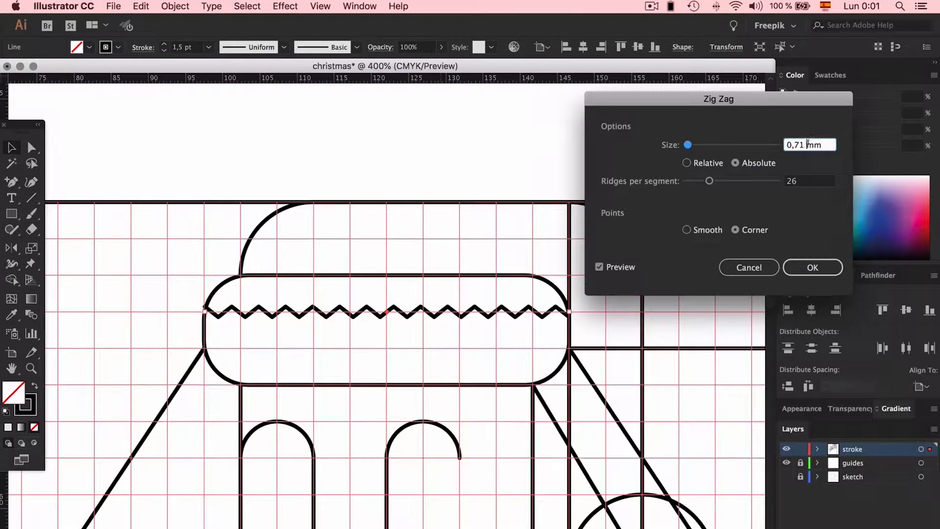
pyautogui.click(806, 268)
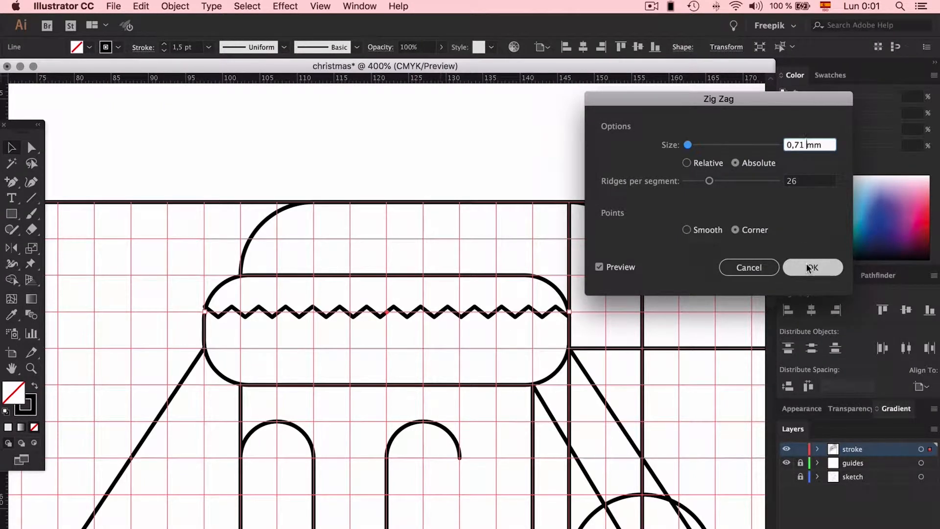
pyautogui.click(805, 182)
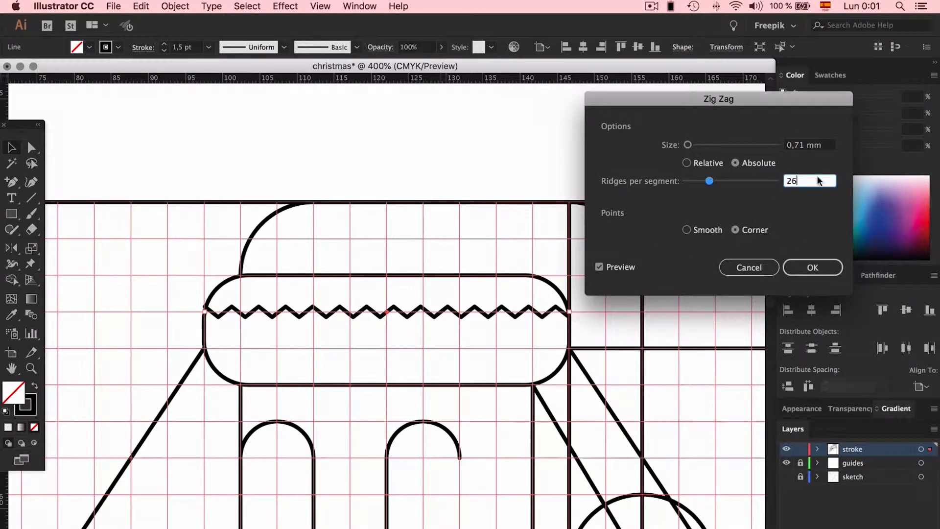
pyautogui.press('Up')
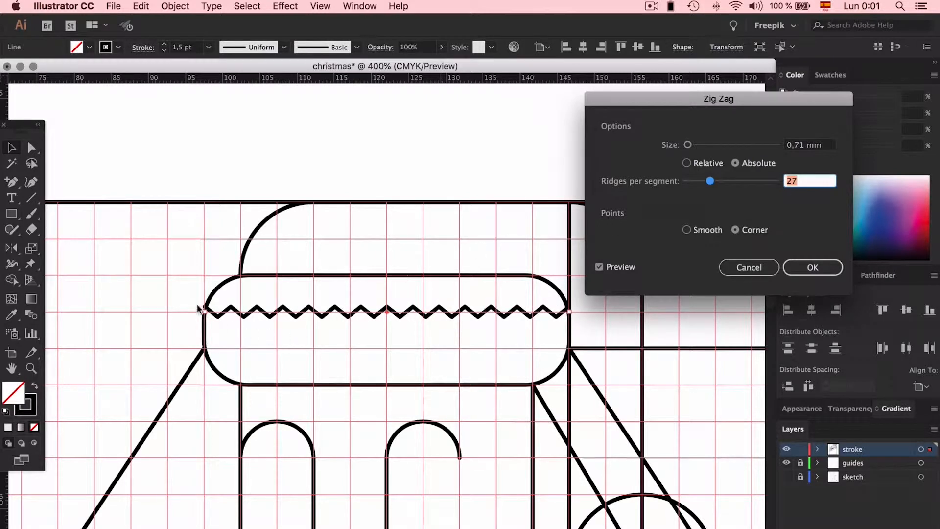
pyautogui.click(803, 266)
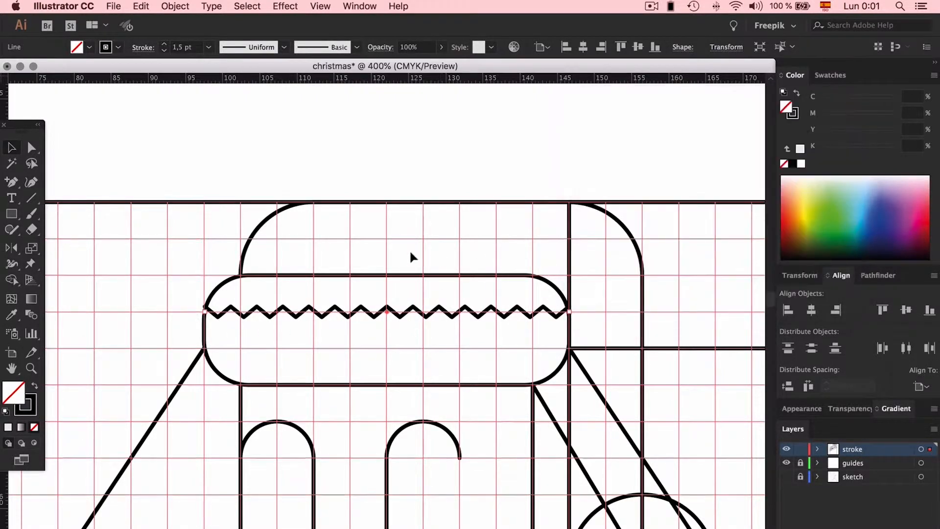
# - Copy the zigzag line above and below to fill the hat band with five evenly spaced rows, and hide the guides
pyautogui.click(409, 249)
pyautogui.moveTo(444, 314); pyautogui.dragTo(443, 292)
pyautogui.click(444, 236)
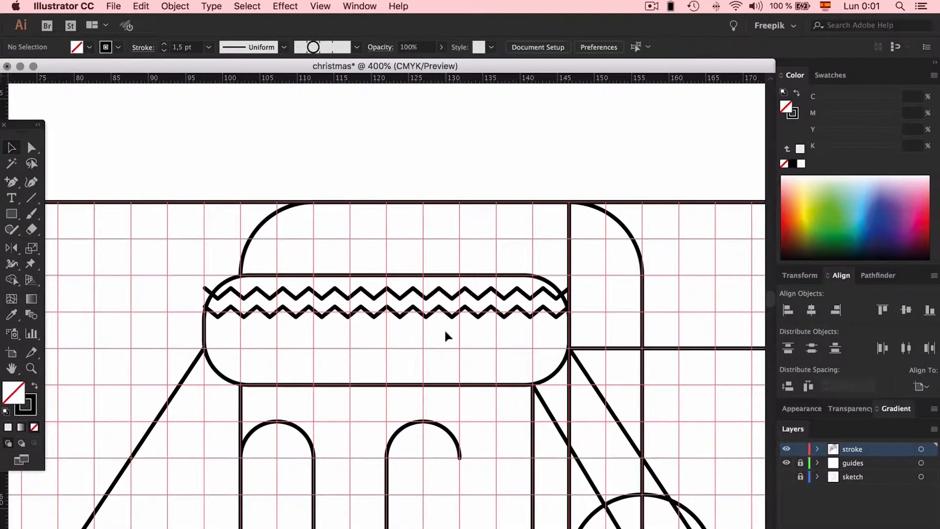
pyautogui.moveTo(437, 314); pyautogui.dragTo(445, 368)
pyautogui.click(435, 360)
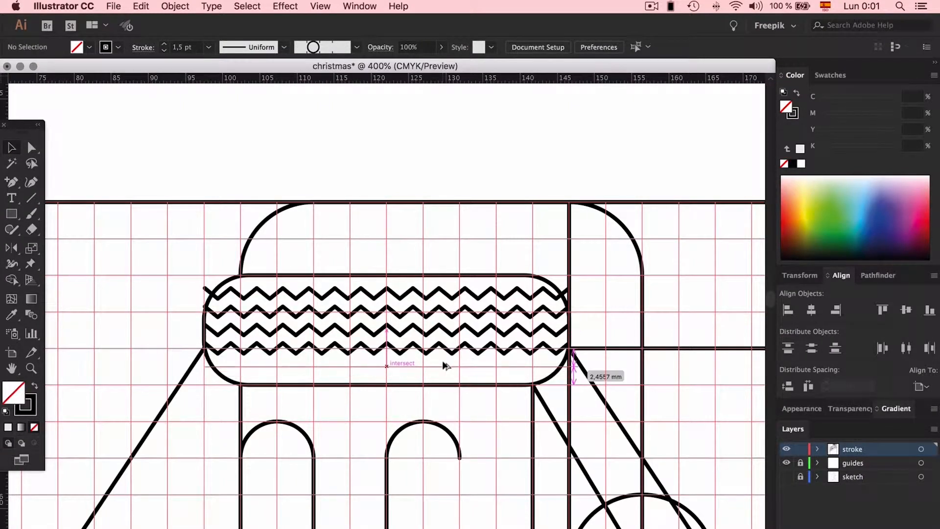
pyautogui.click(432, 380)
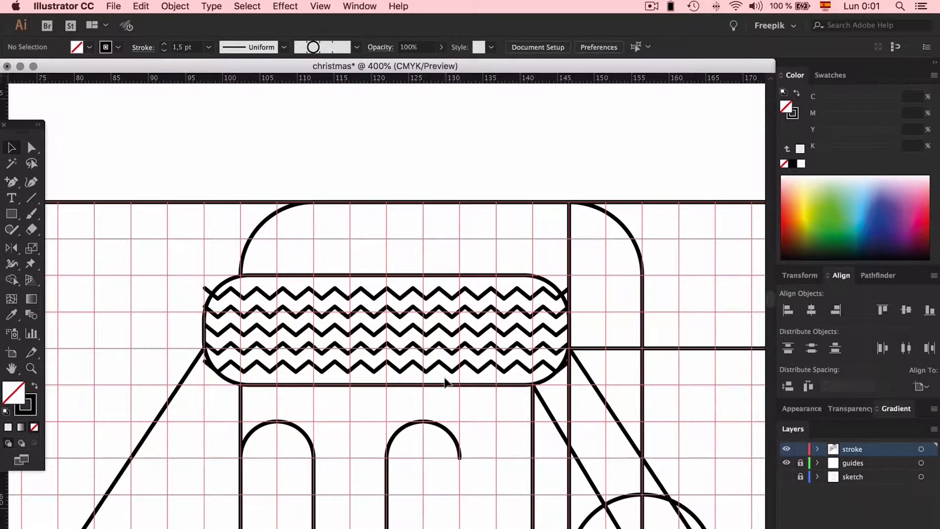
pyautogui.click(786, 463)
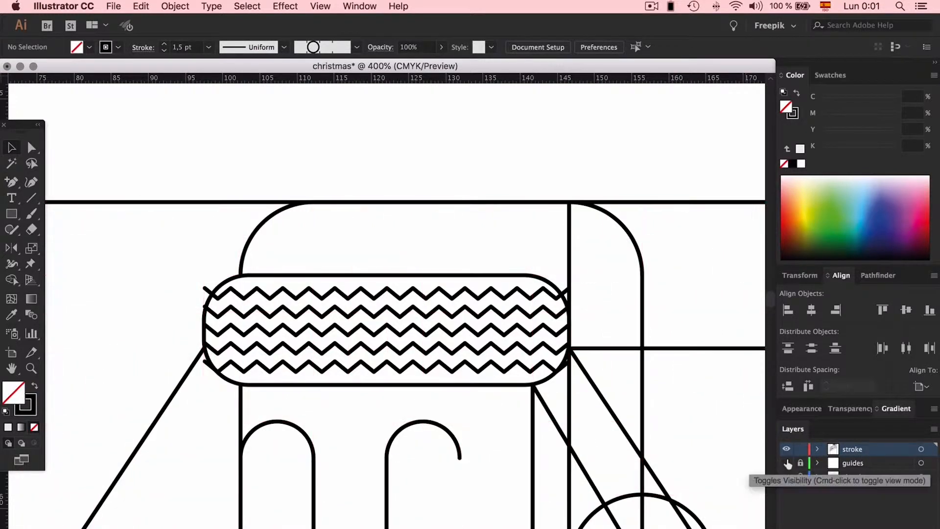
# - Examine the zigzag pattern on the hat band, both up close and within the whole card
pyautogui.click(349, 386)
pyautogui.click(373, 403)
pyautogui.scroll(-6, 374, 403)
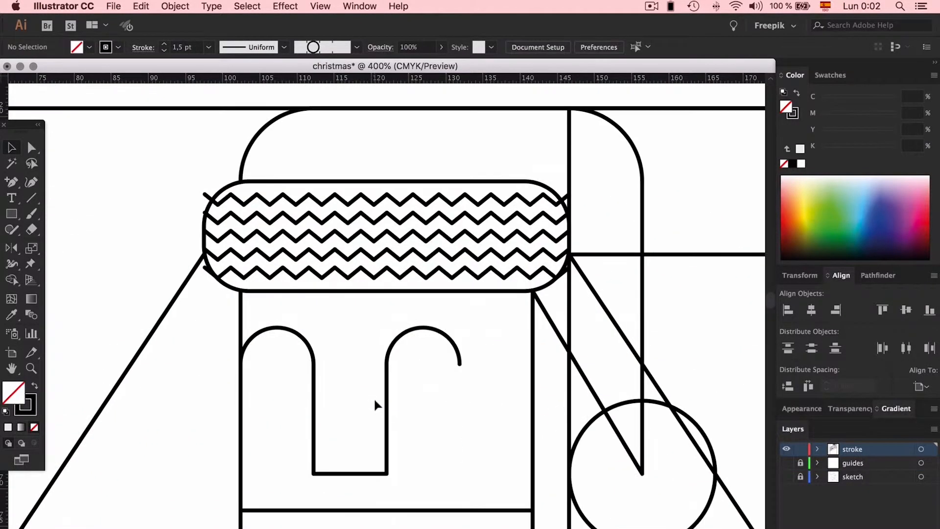
pyautogui.press('super+minus')
pyautogui.press('super+minus')
pyautogui.press('super+minus')
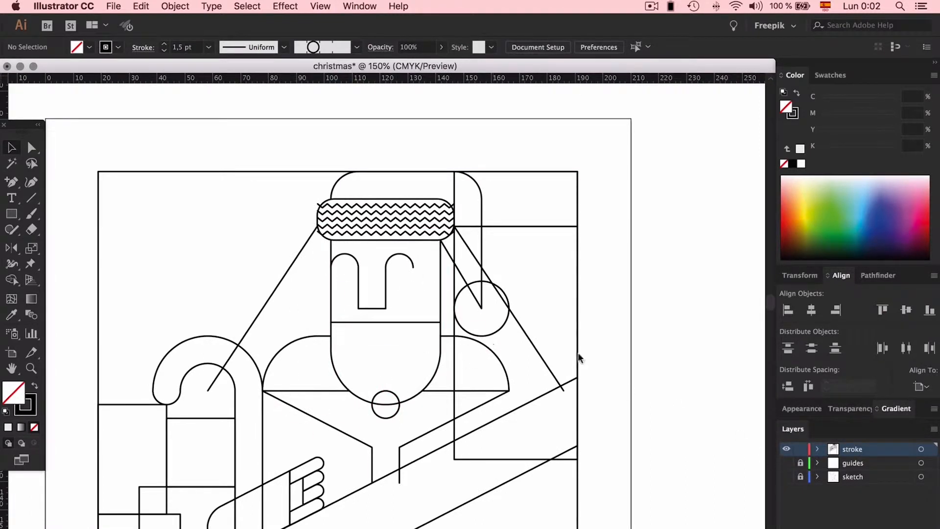
pyautogui.press('super+plus')
pyautogui.press('super+plus')
pyautogui.press('super+plus')
pyautogui.press('super+plus')
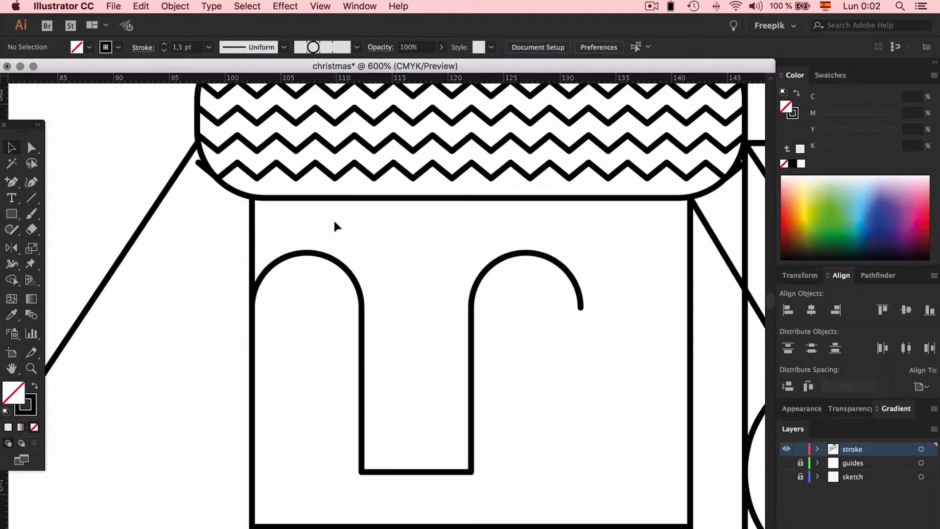
pyautogui.scroll(4, 335, 222)
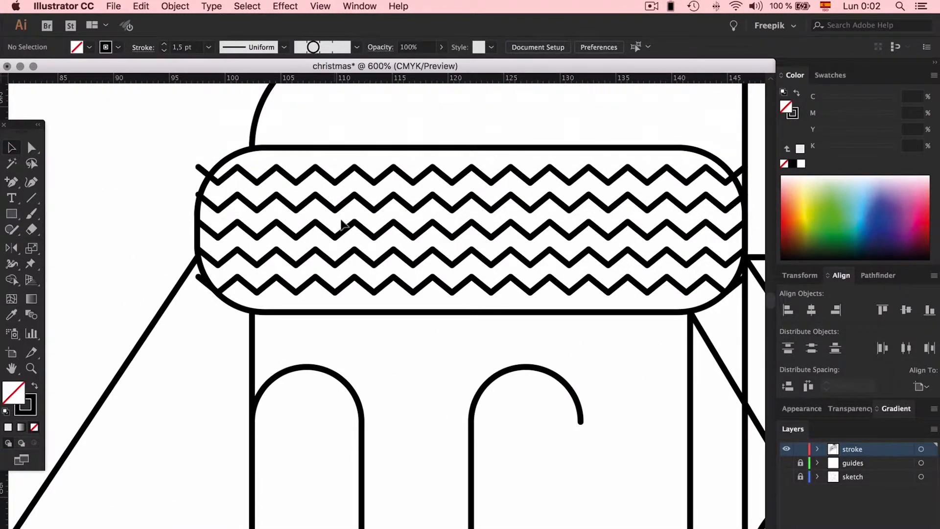
pyautogui.hscroll(-5, 371, 302)
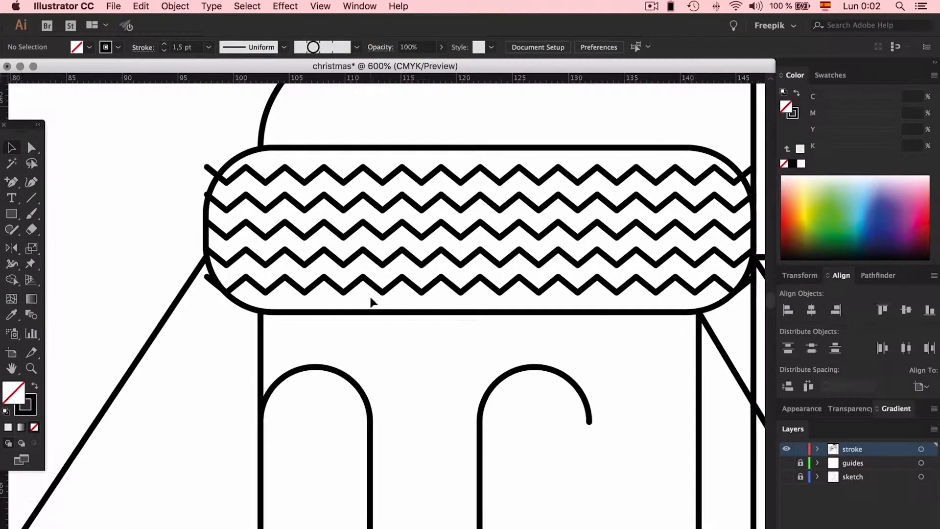
pyautogui.scroll(-10, 371, 303)
pyautogui.press('super+minus')
pyautogui.press('super+minus')
pyautogui.press('super+minus')
pyautogui.press('super+minus')
pyautogui.press('super+minus')
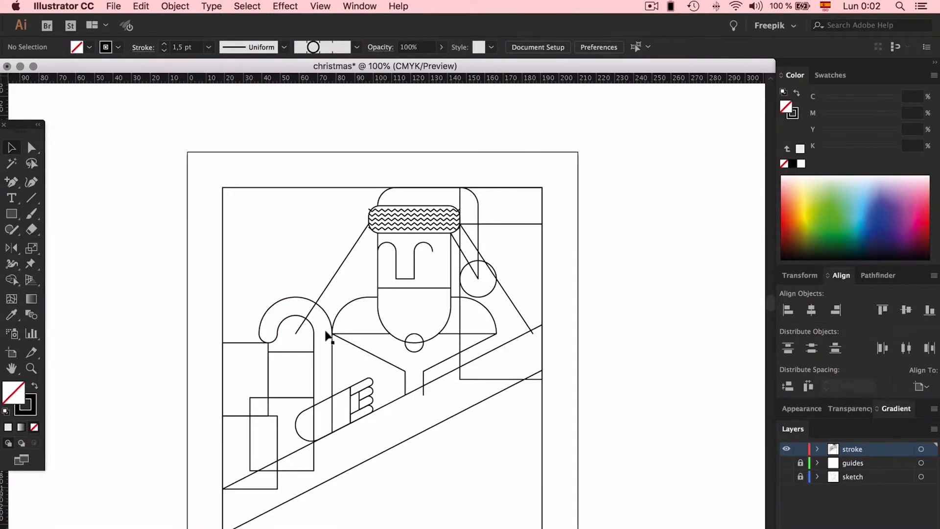
# - With the sketch shown, draw a small circle for the coat's dots, fill it solid black, and move it beside the artboard
pyautogui.click(786, 476)
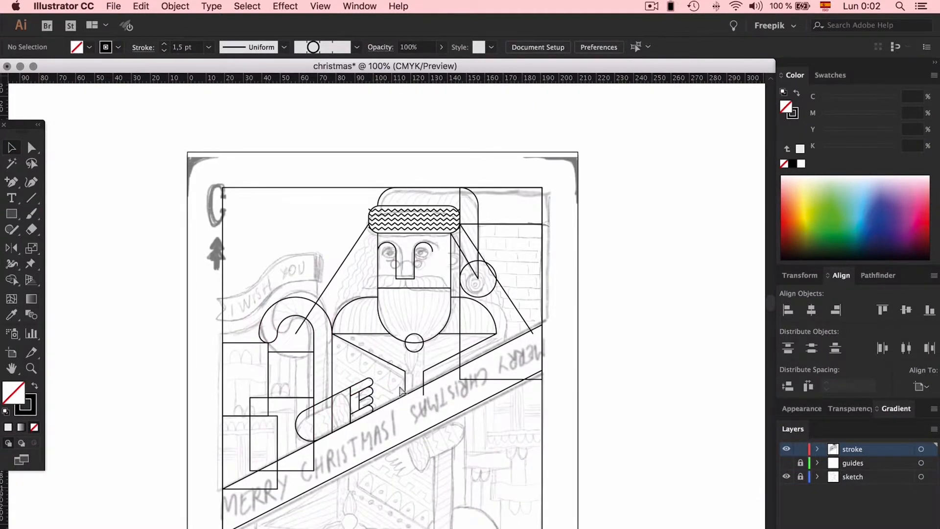
pyautogui.scroll(5, 400, 390)
pyautogui.hscroll(-1, 401, 390)
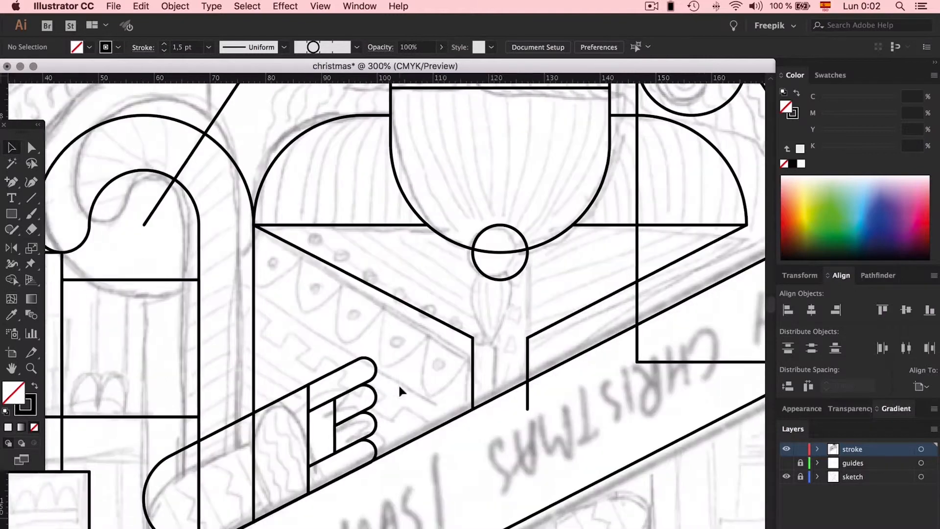
pyautogui.hscroll(-6, 399, 390)
pyautogui.moveTo(12, 213); pyautogui.dragTo(63, 242)
pyautogui.moveTo(665, 244); pyautogui.dragTo(681, 260)
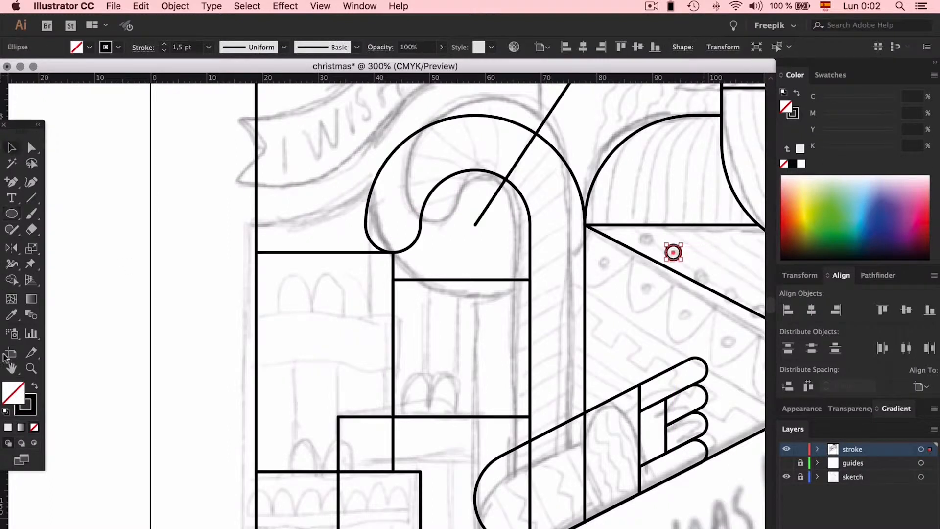
pyautogui.click(36, 386)
pyautogui.moveTo(673, 252)
pyautogui.mouseDown()
pyautogui.moveTo(94, 286)
pyautogui.moveTo(111, 286)
pyautogui.mouseUp()
# - Draw a short horizontal line centred on the black circle beside the artboard
pyautogui.press('\\')
pyautogui.press('v')
pyautogui.click(111, 242)
pyautogui.click(107, 284)
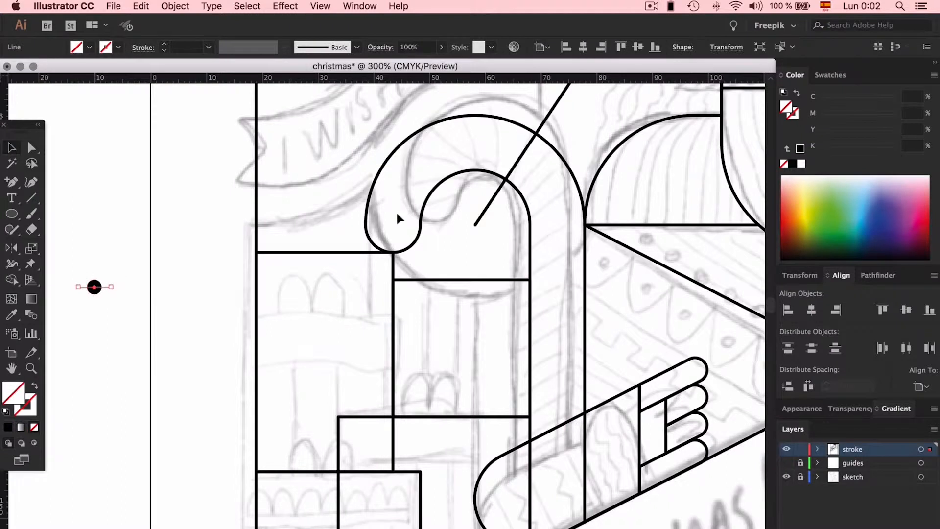
# - Give the short line through the circle the artwork's 1,5 pt black stroke, with round caps
pyautogui.press('i')
pyautogui.click(432, 195)
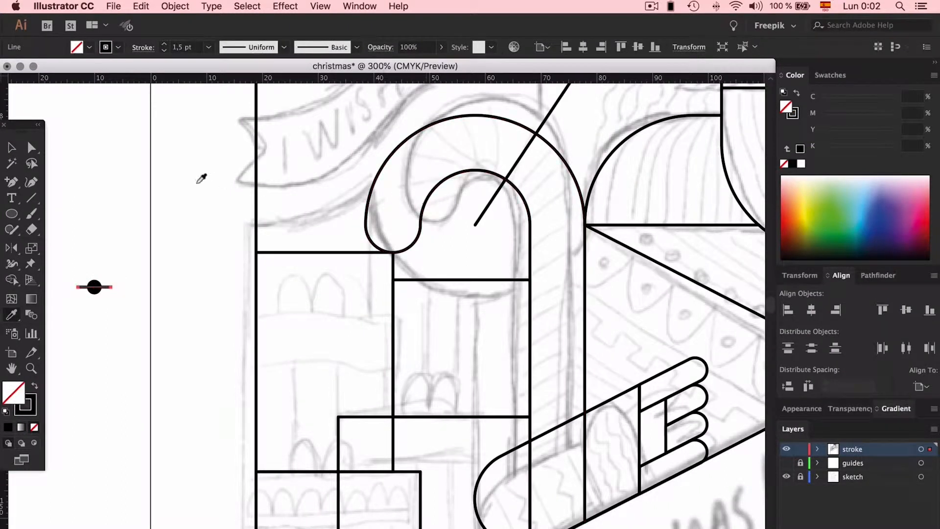
pyautogui.press('v')
pyautogui.click(142, 47)
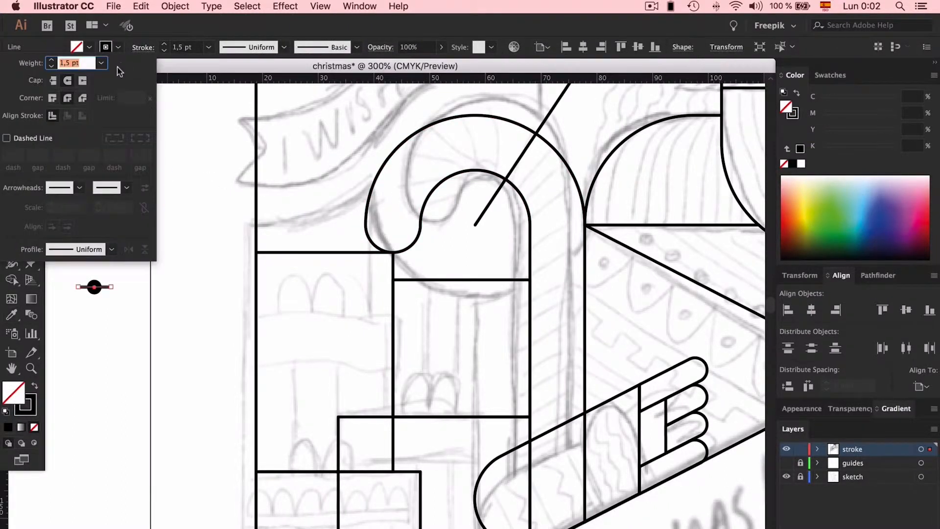
pyautogui.click(54, 81)
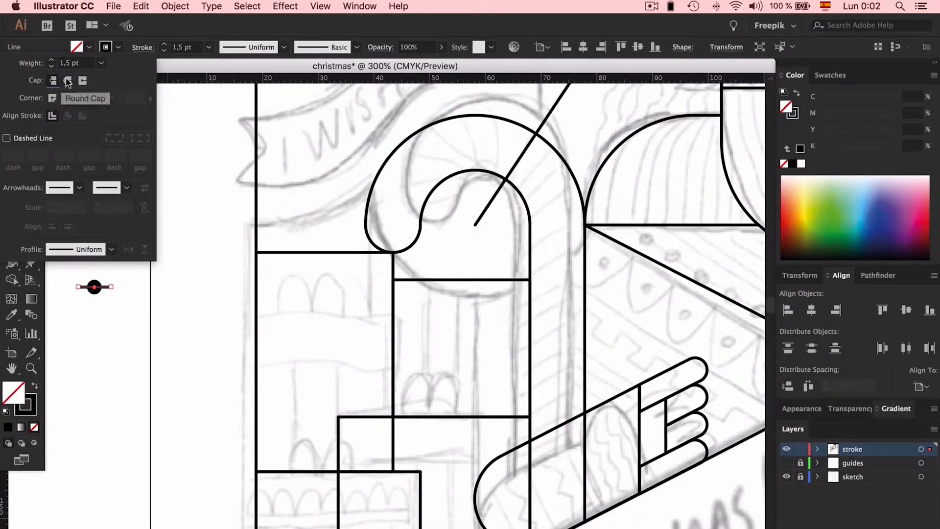
pyautogui.click(136, 308)
# - Save the black circle together with its round-capped line as a new pattern swatch
pyautogui.hscroll(-6, 136, 307)
pyautogui.press('super+plus')
pyautogui.press('super+plus')
pyautogui.press('super+plus')
pyautogui.press('super+plus')
pyautogui.press('super+plus')
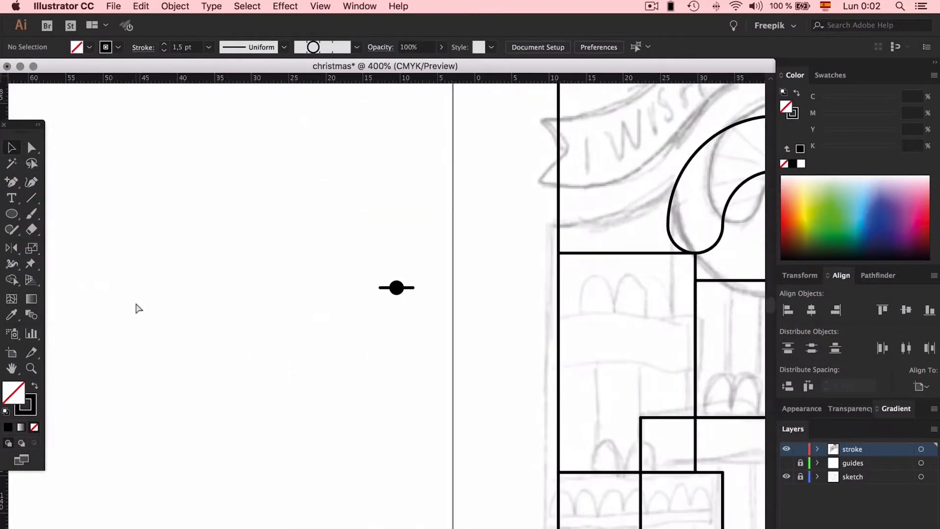
pyautogui.scroll(5, 135, 304)
pyautogui.hscroll(1, 136, 304)
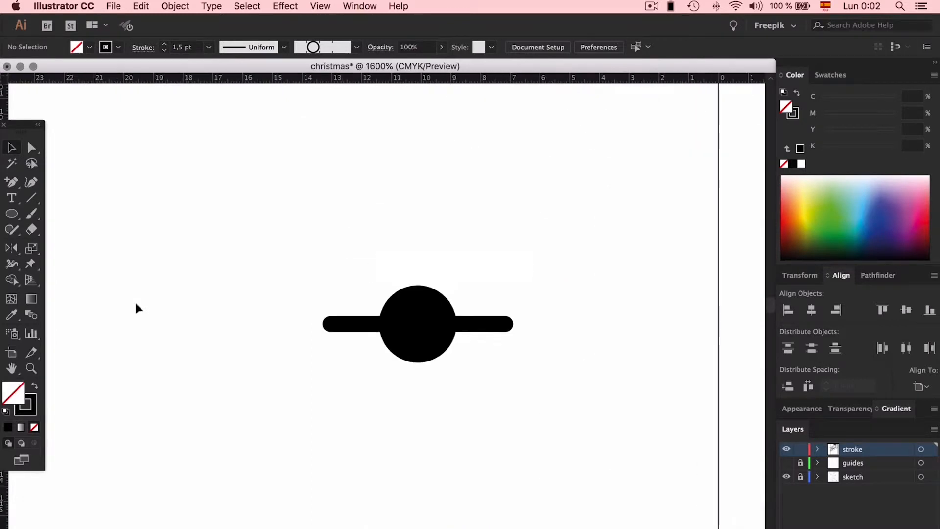
pyautogui.click(338, 325)
pyautogui.moveTo(327, 251); pyautogui.dragTo(523, 386)
pyautogui.click(833, 78)
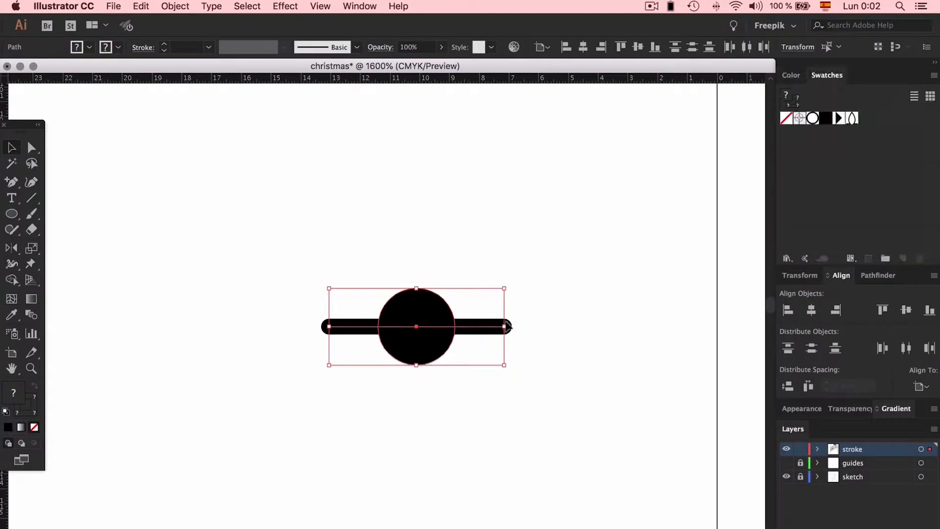
pyautogui.moveTo(431, 337); pyautogui.dragTo(911, 130)
pyautogui.click(580, 167)
# - Create a pattern brush that uses New Pattern Swatch 5 as its side tile, with fixed 100% scale, 0% spacing and Stretch to fit
pyautogui.click(337, 48)
pyautogui.click(323, 234)
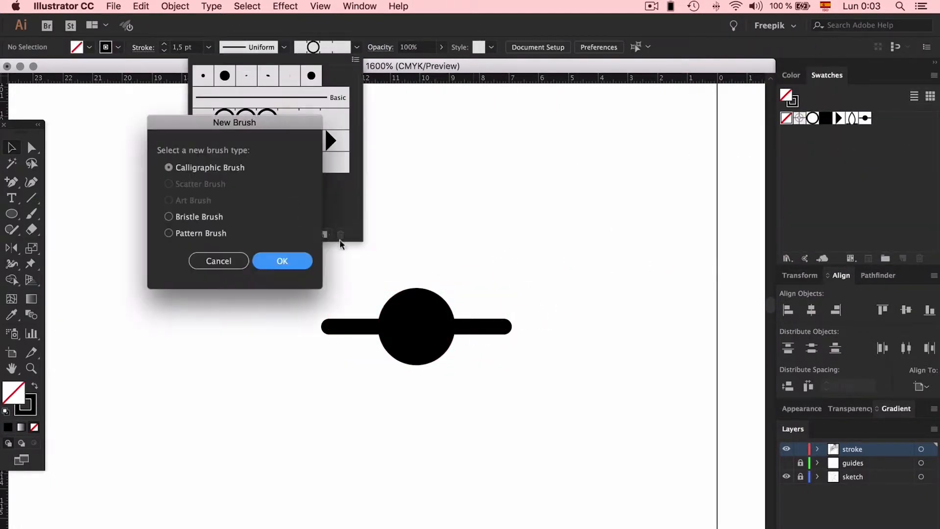
pyautogui.click(198, 235)
pyautogui.click(285, 261)
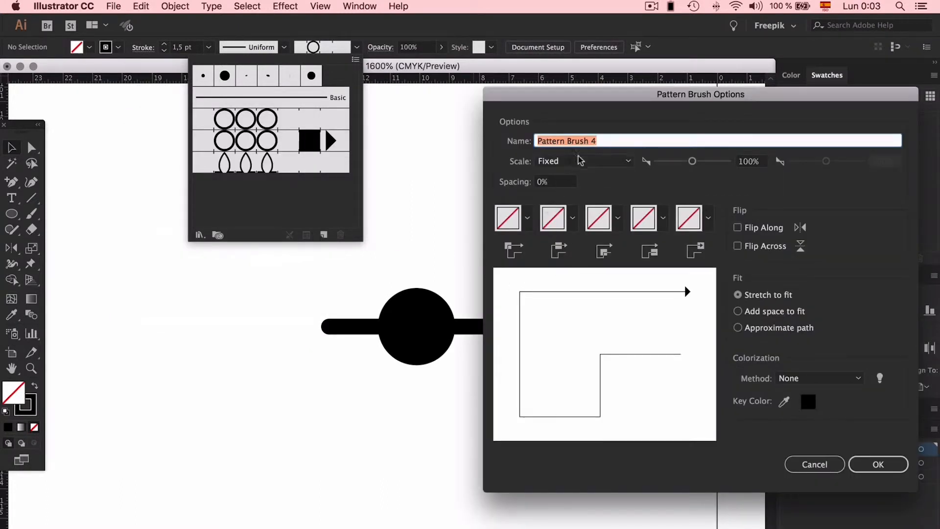
pyautogui.click(572, 217)
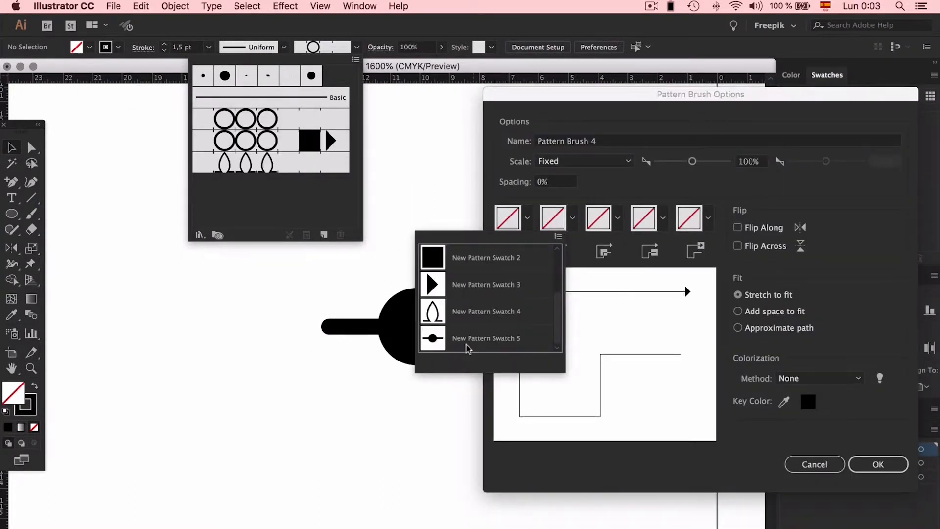
pyautogui.click(467, 339)
pyautogui.click(864, 462)
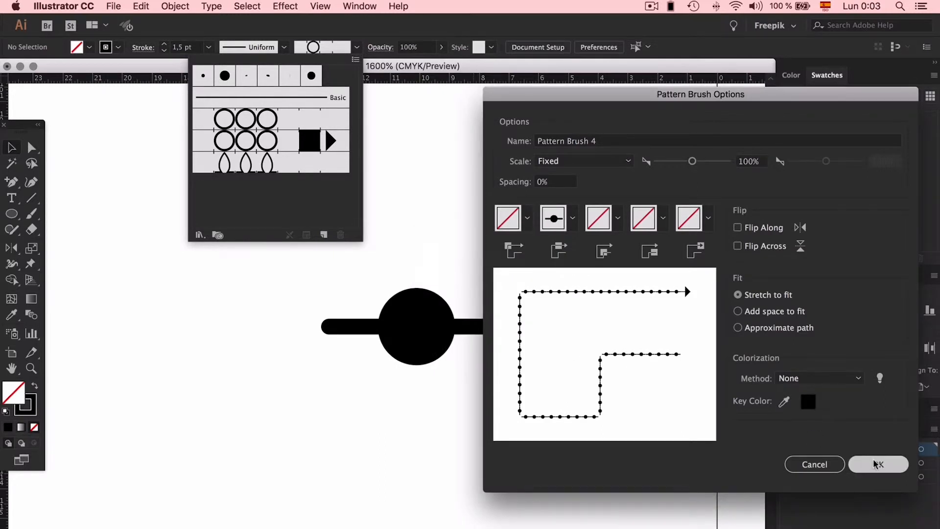
# - Draw a horizontal sample line above the dot motif and apply the new dotted pattern brush to it
pyautogui.click(409, 252)
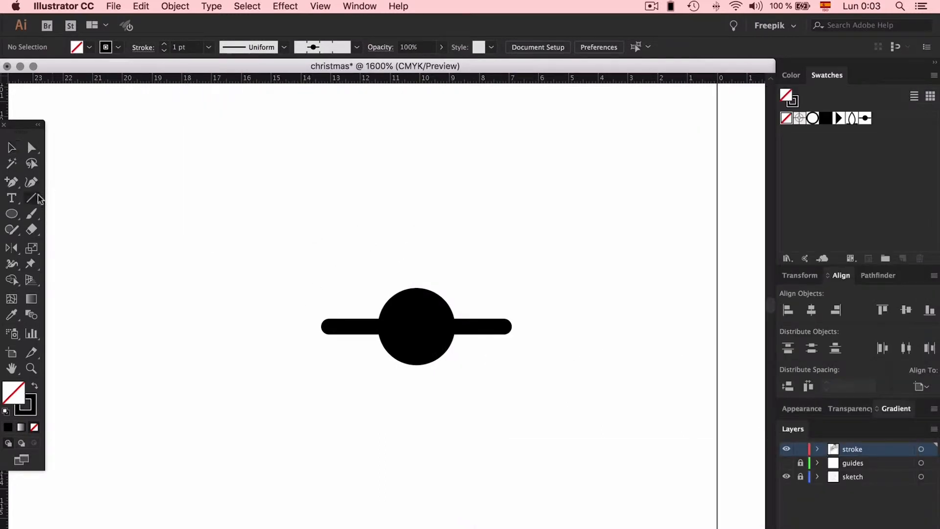
pyautogui.moveTo(145, 175); pyautogui.dragTo(668, 175)
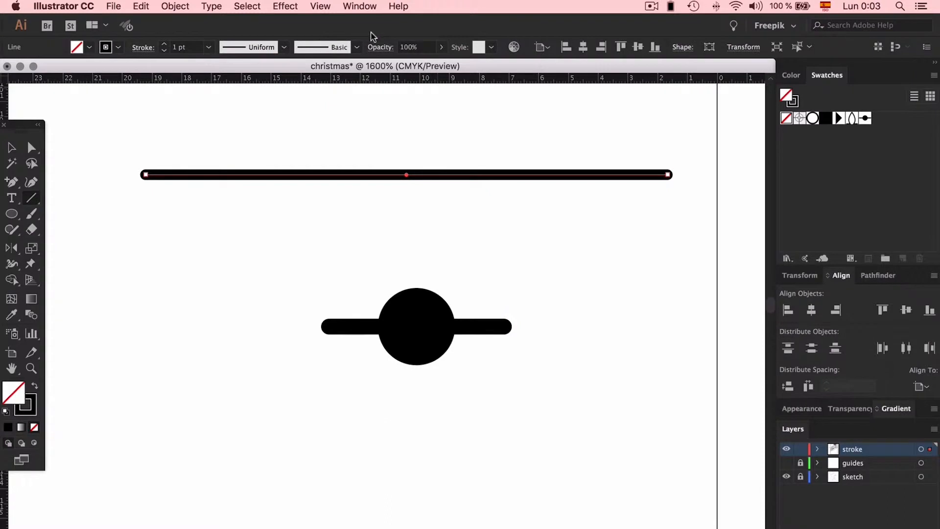
pyautogui.click(332, 48)
pyautogui.click(476, 236)
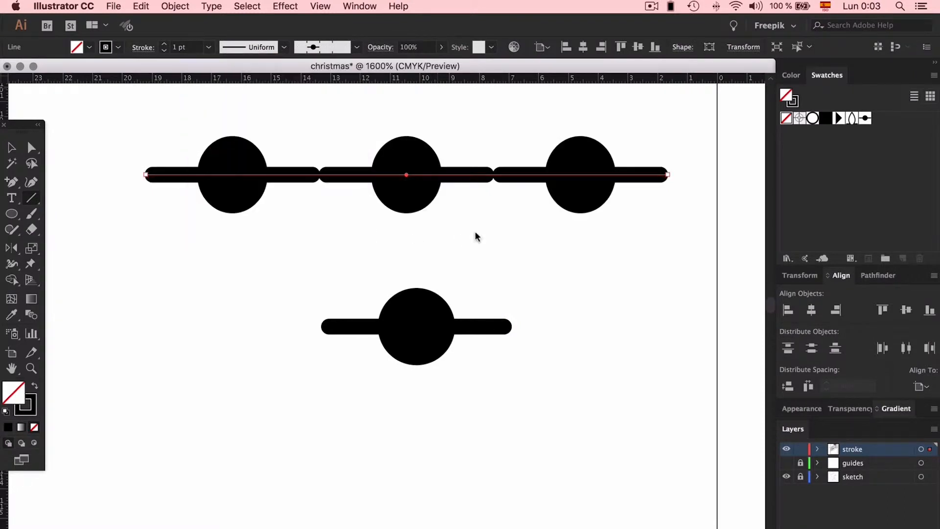
pyautogui.press('v')
pyautogui.click(495, 146)
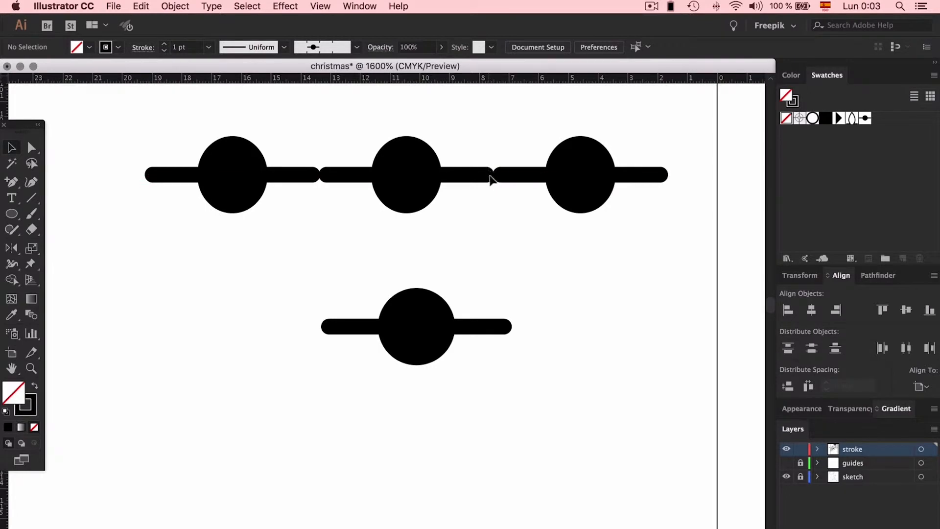
# - Inspect the spacing setting in the dotted pattern brush's options for the sample line
pyautogui.click(493, 176)
pyautogui.click(305, 49)
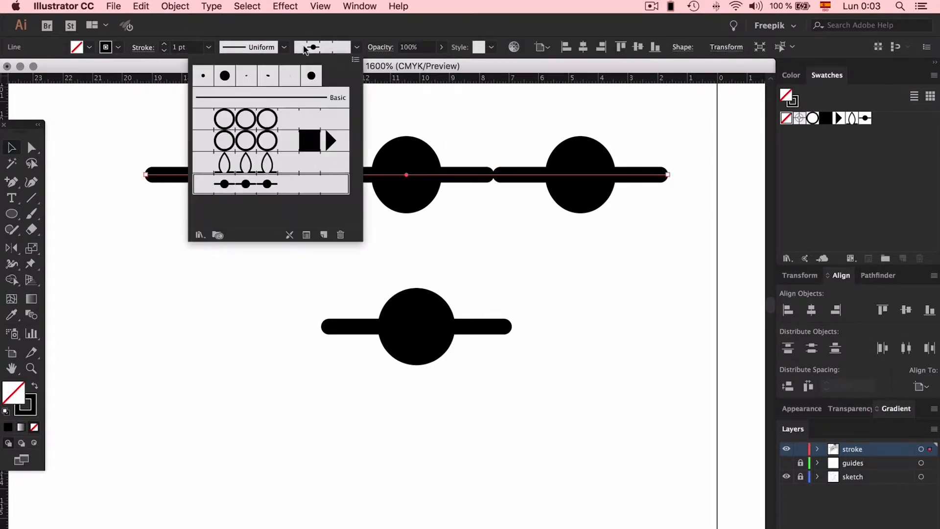
pyautogui.doubleClick(295, 189)
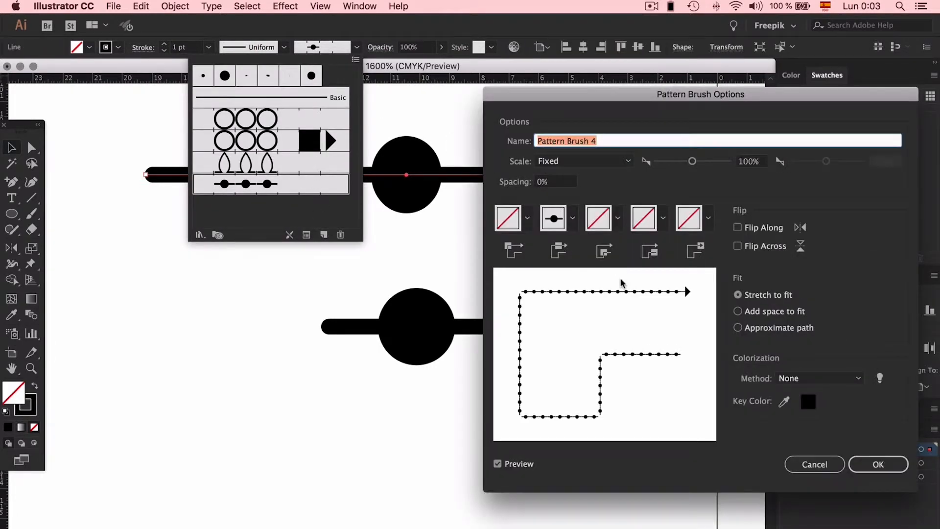
pyautogui.click(557, 180)
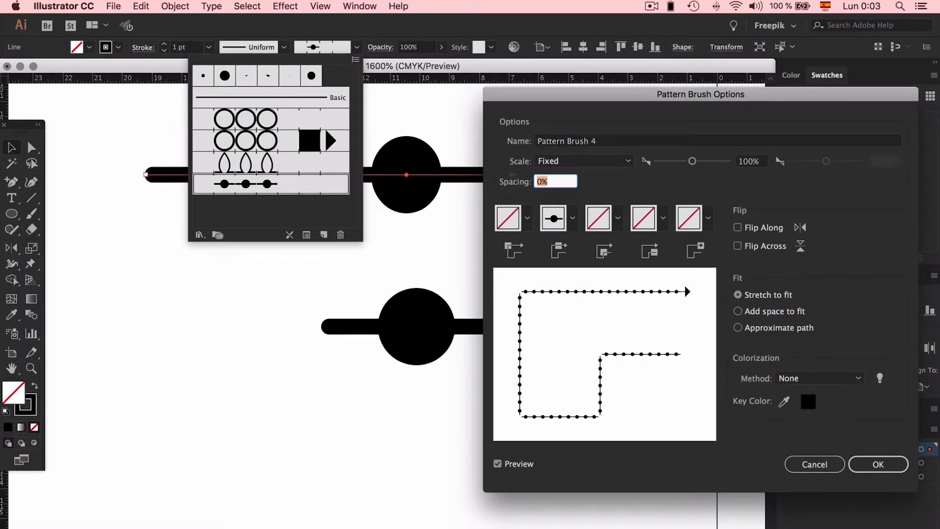
pyautogui.click(866, 466)
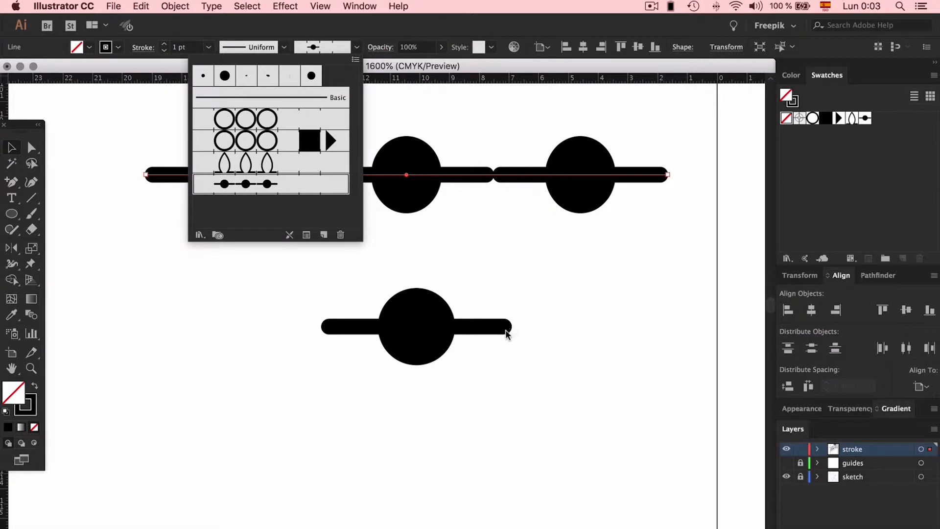
# - Change the caps of the short line through the single circle to butt caps
pyautogui.click(522, 255)
pyautogui.click(484, 322)
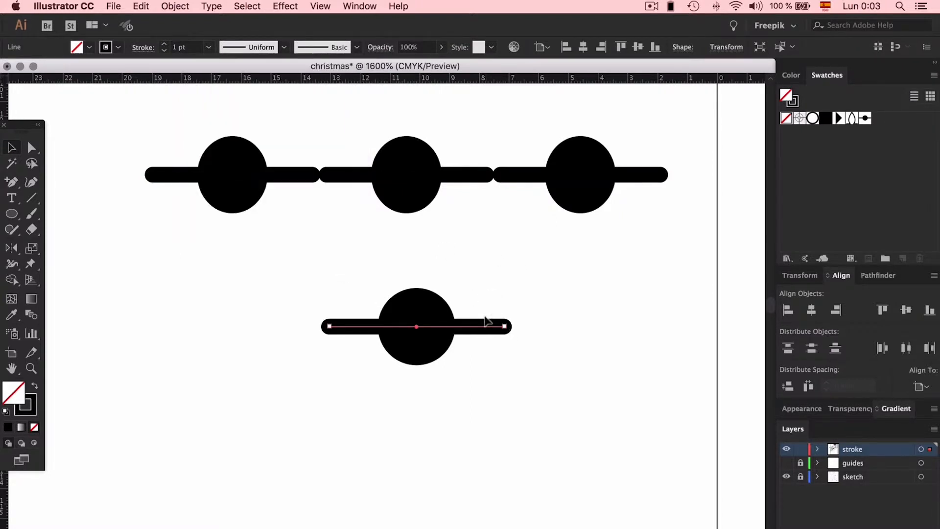
pyautogui.click(143, 47)
pyautogui.click(54, 80)
# - Create a new colour group from the selected circle and its butt-capped line
pyautogui.moveTo(533, 285); pyautogui.dragTo(430, 362)
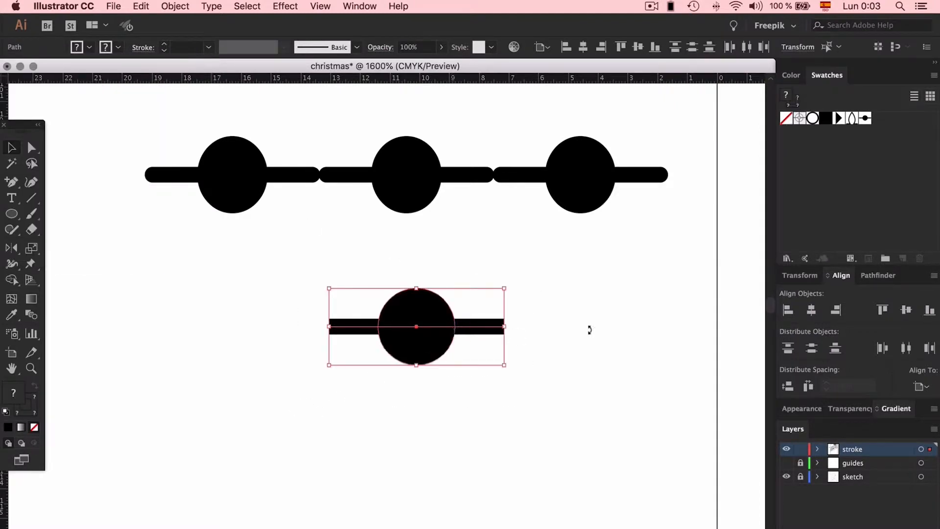
pyautogui.click(885, 257)
pyautogui.click(342, 237)
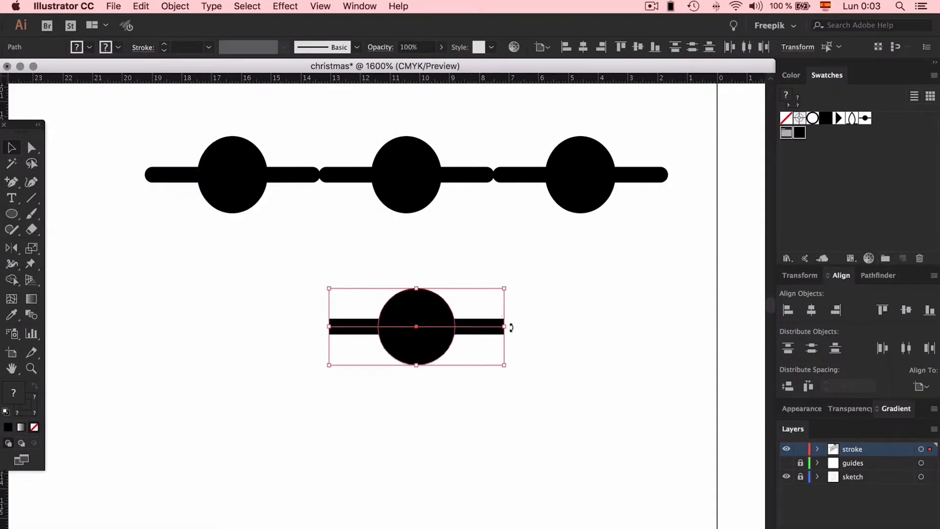
pyautogui.click(328, 108)
pyautogui.press('F5')
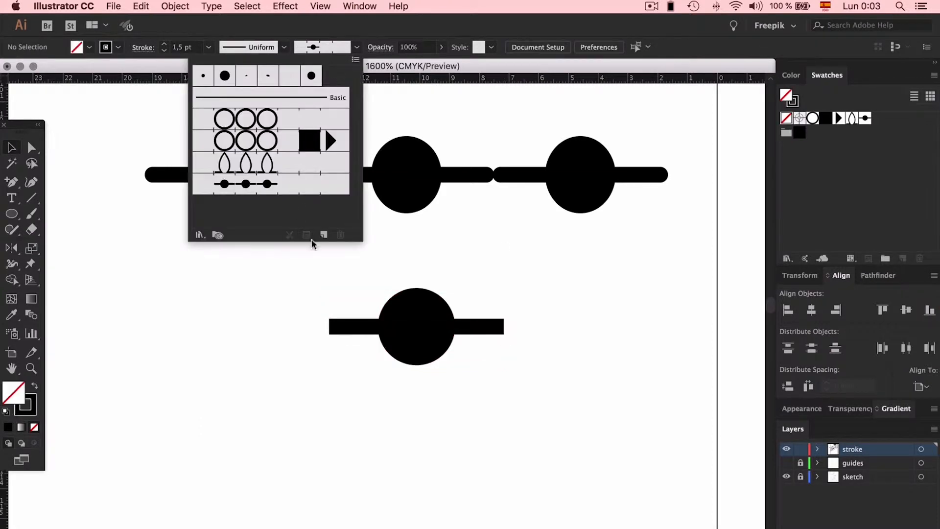
pyautogui.click(324, 235)
pyautogui.click(222, 233)
pyautogui.click(294, 261)
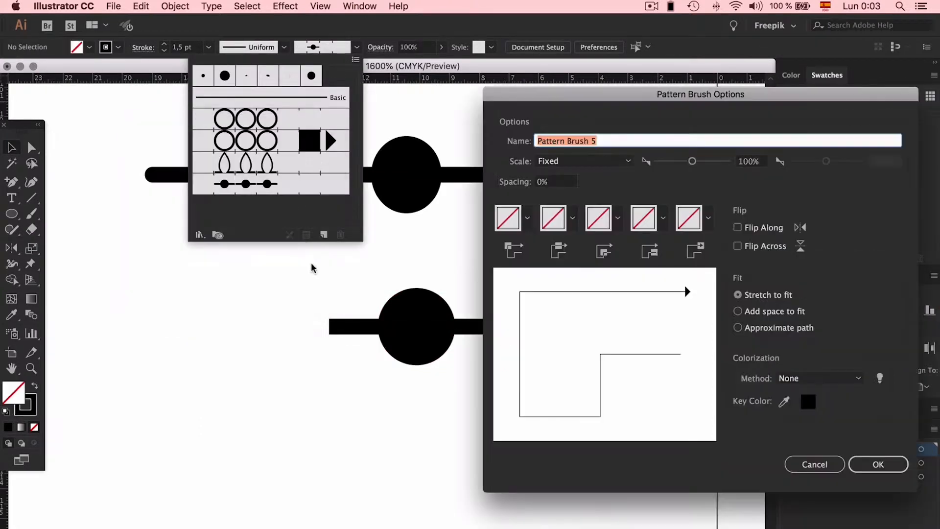
pyautogui.click(573, 217)
pyautogui.scroll(-3, 523, 306)
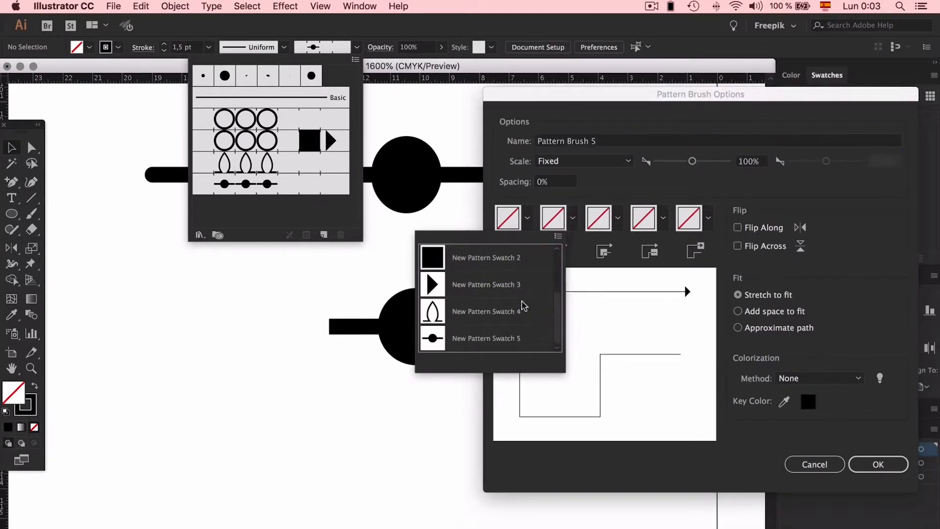
pyautogui.click(440, 343)
pyautogui.click(571, 218)
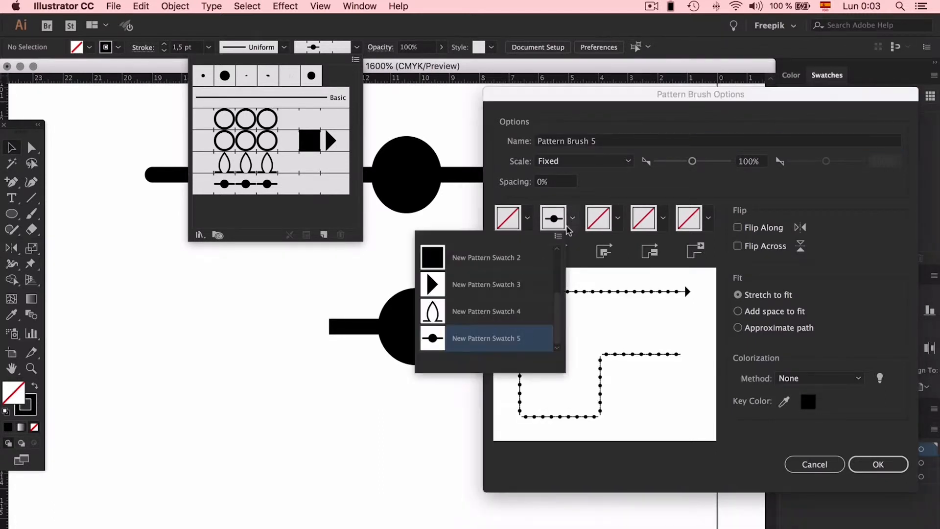
pyautogui.scroll(3, 501, 316)
pyautogui.scroll(-3, 501, 316)
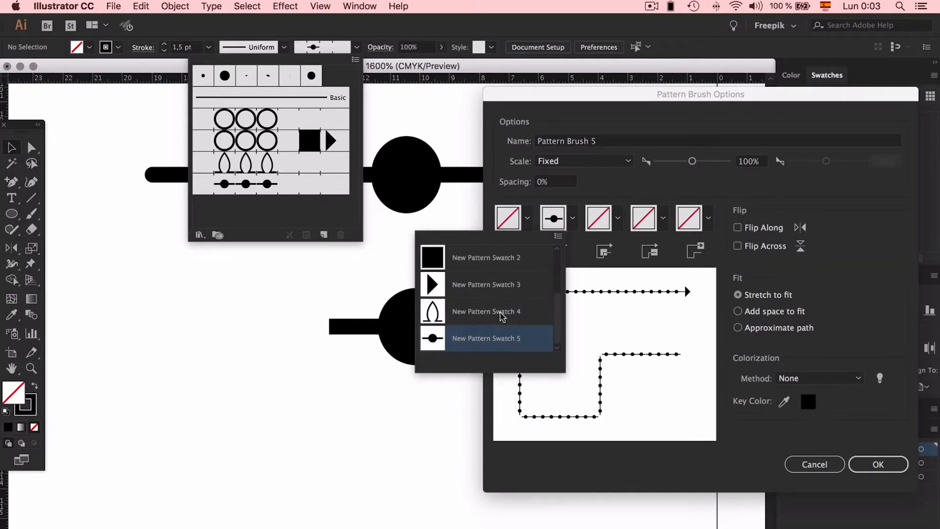
pyautogui.click(832, 465)
pyautogui.click(819, 464)
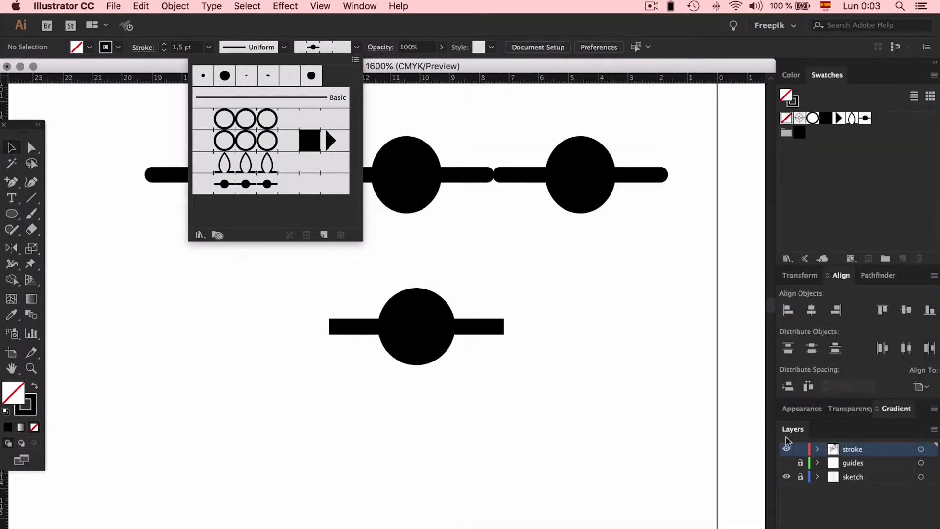
# - Save the circle and its butt-capped line as another pattern swatch
pyautogui.click(501, 277)
pyautogui.moveTo(491, 272); pyautogui.dragTo(317, 392)
pyautogui.moveTo(463, 324); pyautogui.dragTo(885, 128)
pyautogui.click(589, 339)
# - Create a second pattern brush with New Pattern Swatch 6 as its side tile, keeping fixed 100% scale and 0% spacing
pyautogui.click(314, 47)
pyautogui.click(324, 235)
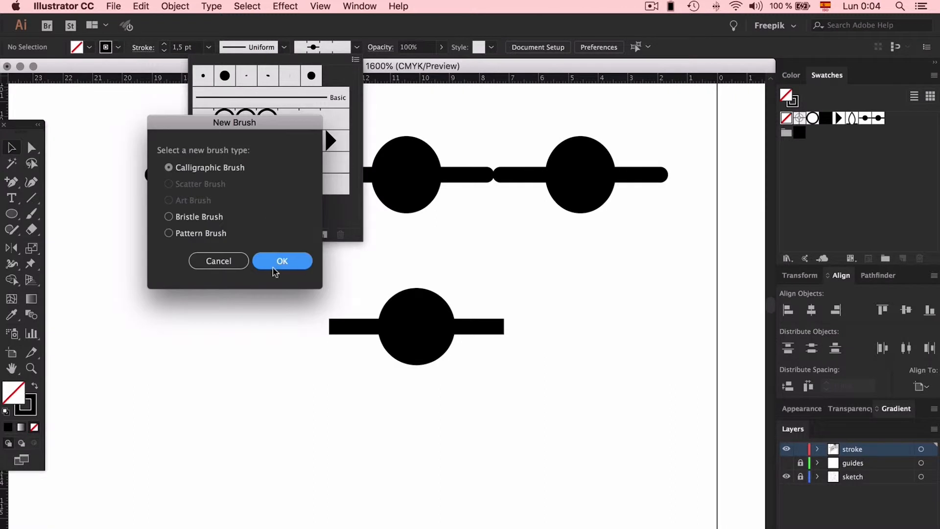
pyautogui.click(227, 234)
pyautogui.click(294, 268)
pyautogui.click(572, 218)
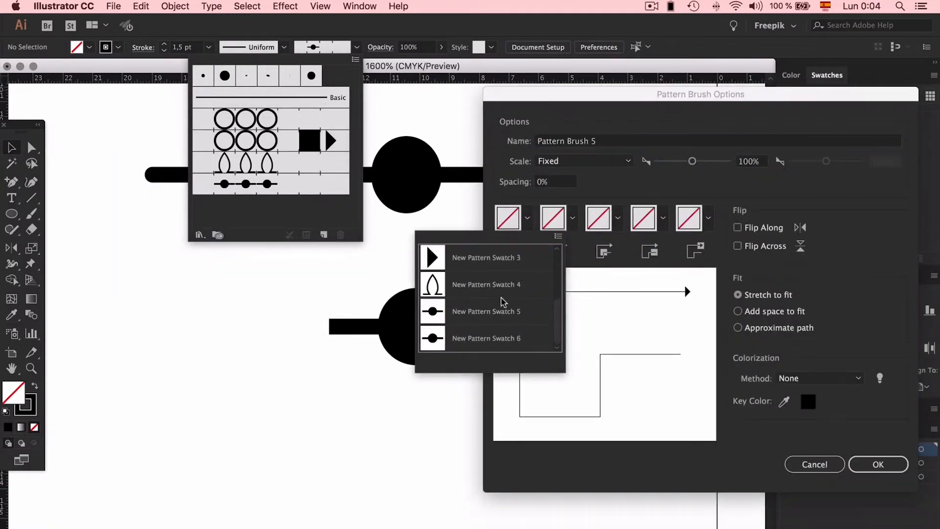
pyautogui.click(469, 338)
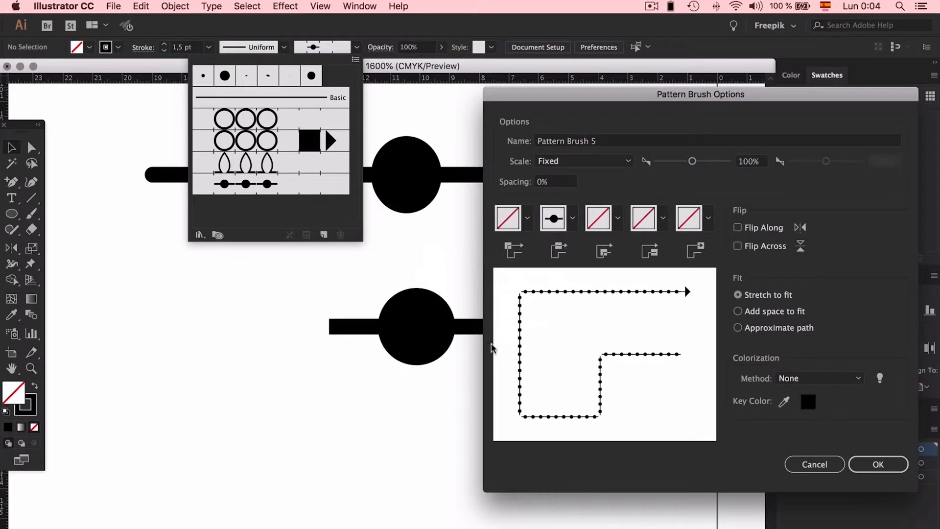
pyautogui.click(878, 464)
# - Duplicate the dotted sample line above the original and apply the new butt-capped dot brush to the copy
pyautogui.click(511, 228)
pyautogui.scroll(5, 511, 230)
pyautogui.moveTo(479, 313)
pyautogui.mouseDown()
pyautogui.moveTo(461, 222)
pyautogui.moveTo(411, 119)
pyautogui.mouseUp()
pyautogui.click(357, 47)
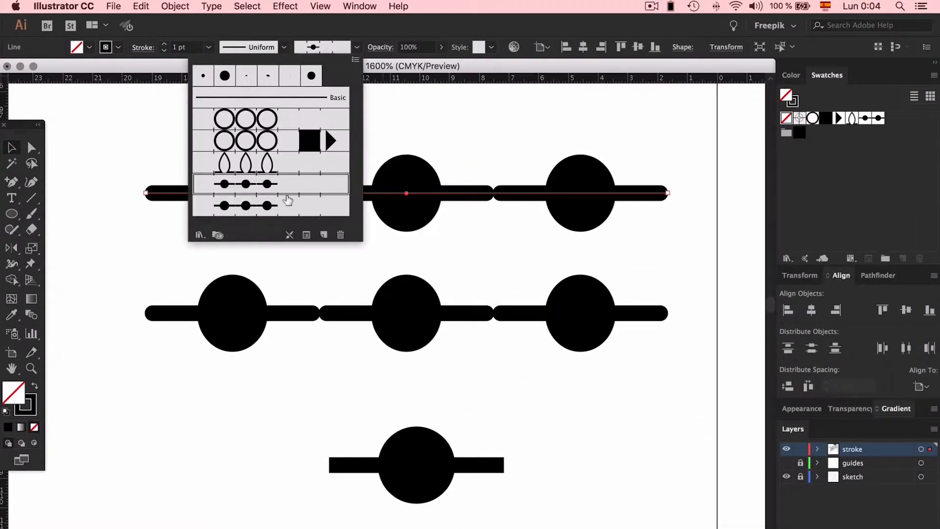
pyautogui.click(284, 205)
pyautogui.click(542, 120)
pyautogui.click(320, 212)
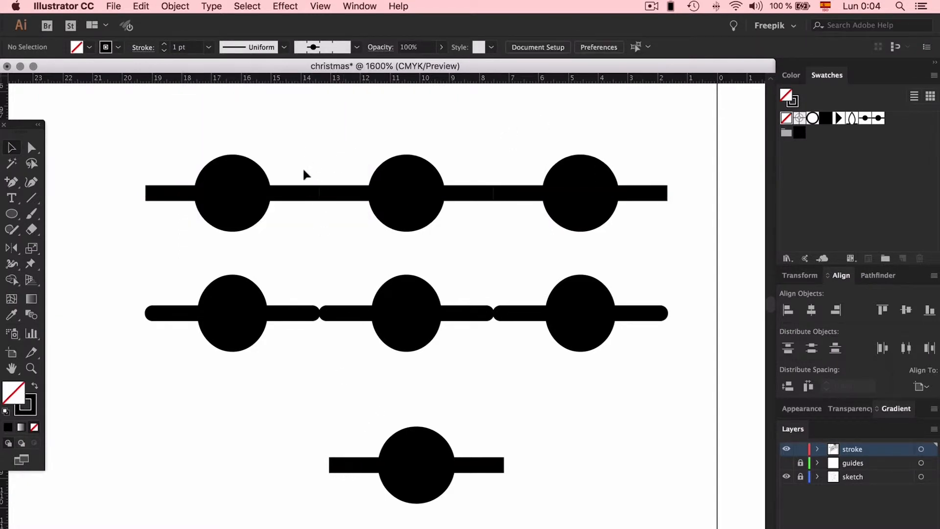
# - Duplicate the slanted edge of the coat beside the candy cane and place the copy just above the original
pyautogui.press('super+minus')
pyautogui.press('super+minus')
pyautogui.press('super+minus')
pyautogui.press('super+minus')
pyautogui.press('super+minus')
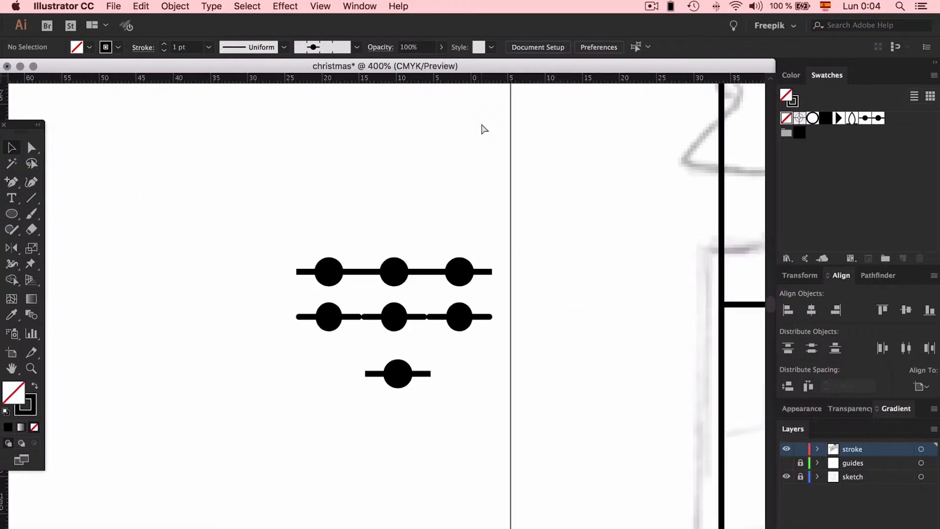
pyautogui.hscroll(4, 481, 123)
pyautogui.scroll(-1, 481, 123)
pyautogui.scroll(-2, 480, 121)
pyautogui.hscroll(10, 480, 121)
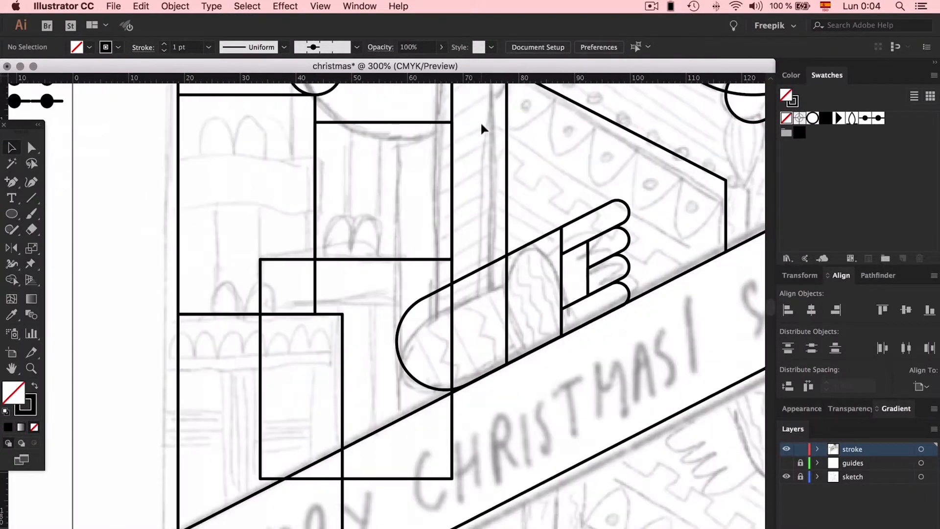
pyautogui.press('z')
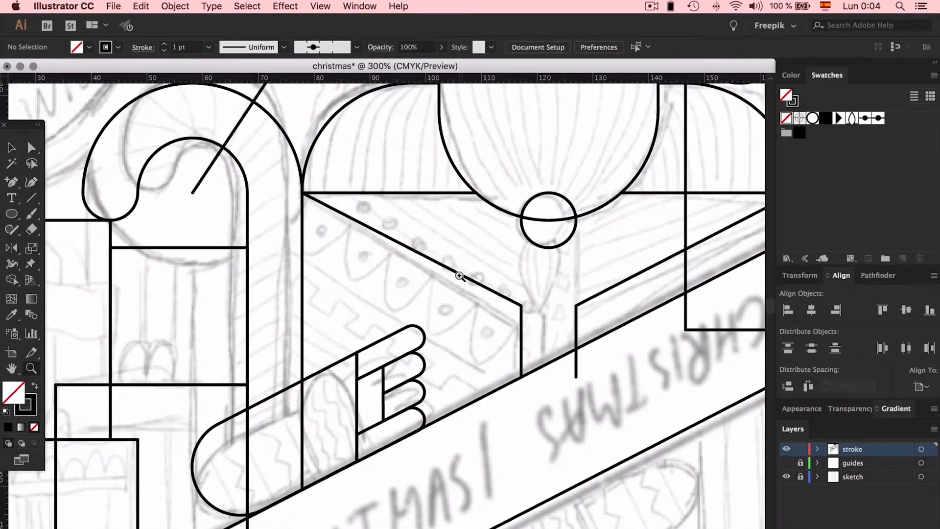
pyautogui.press('a')
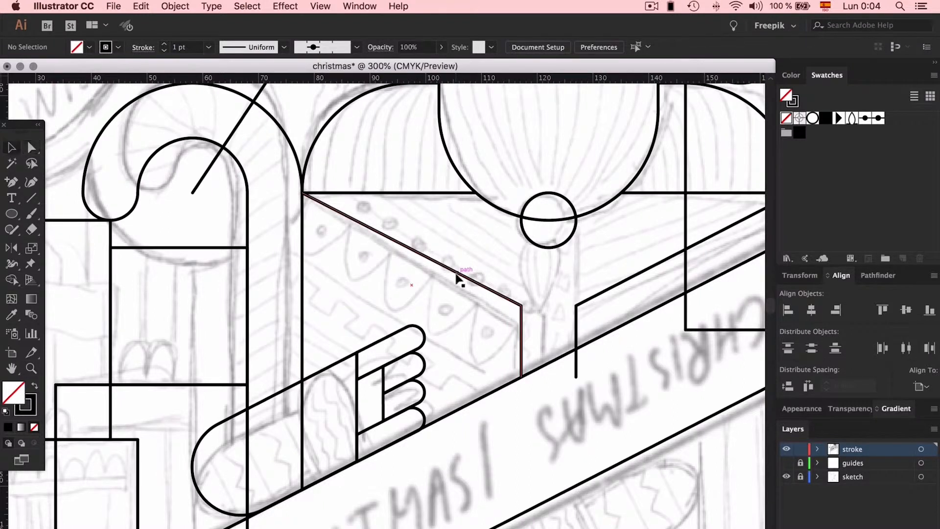
pyautogui.click(454, 271)
pyautogui.press('v')
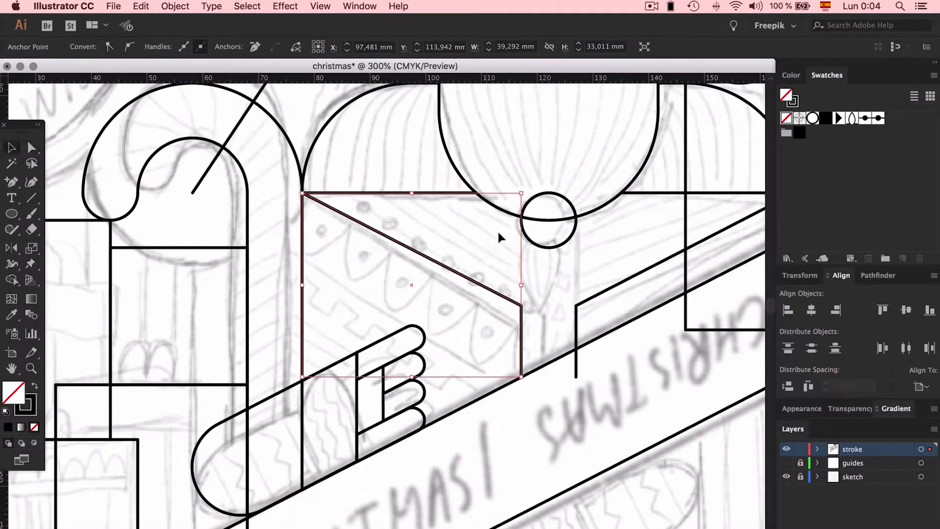
pyautogui.click(496, 230)
pyautogui.click(440, 267)
pyautogui.moveTo(440, 265); pyautogui.dragTo(440, 244)
# - Apply the dotted pattern brush to the copied slanted coat line
pyautogui.click(305, 52)
pyautogui.click(258, 206)
pyautogui.click(488, 217)
pyautogui.click(488, 221)
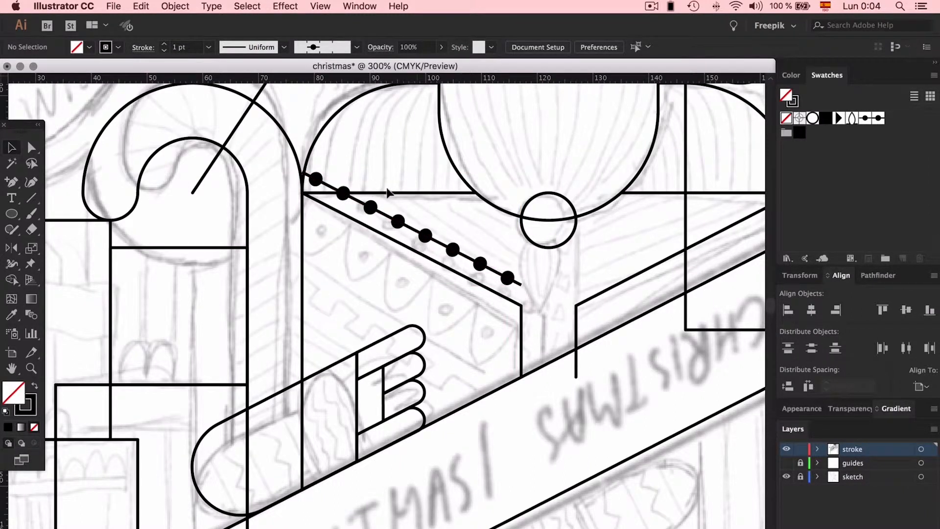
pyautogui.scroll(10, 486, 189)
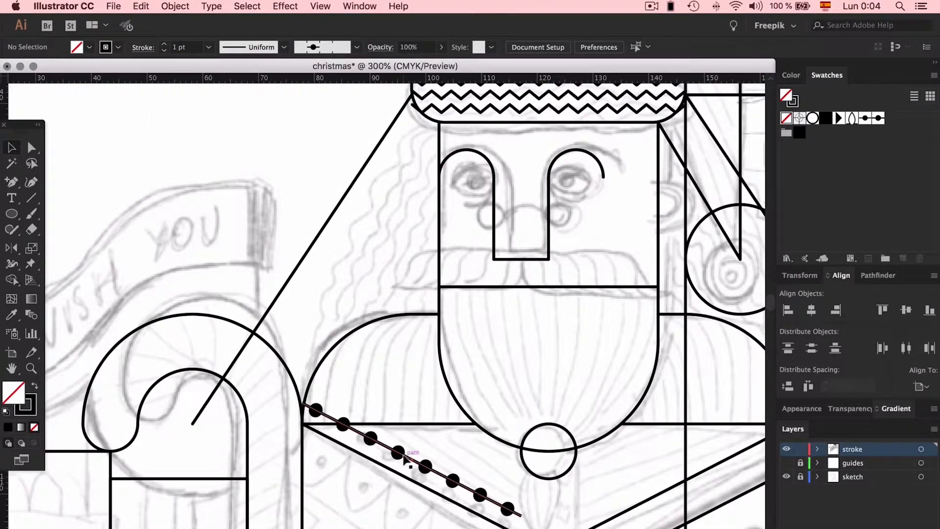
pyautogui.click(407, 458)
pyautogui.click(399, 283)
pyautogui.scroll(-10, 411, 303)
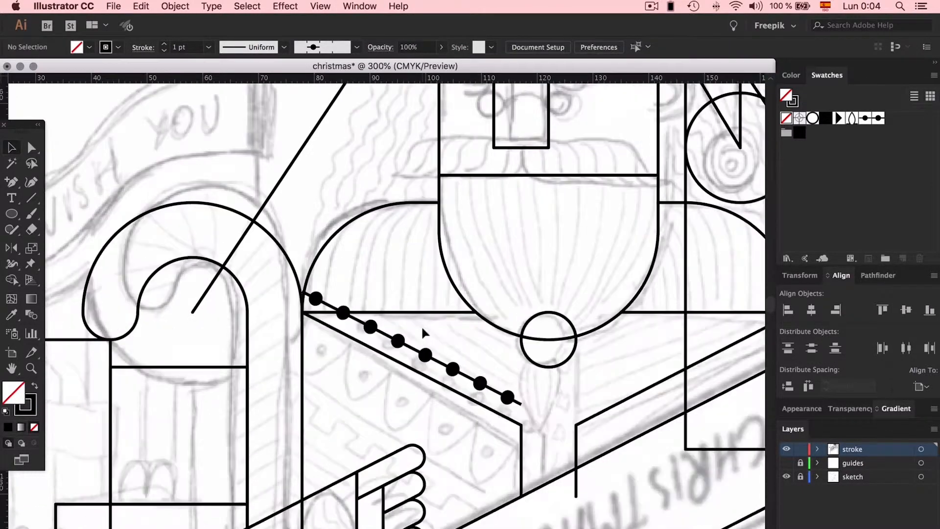
pyautogui.hscroll(-8, 333, 307)
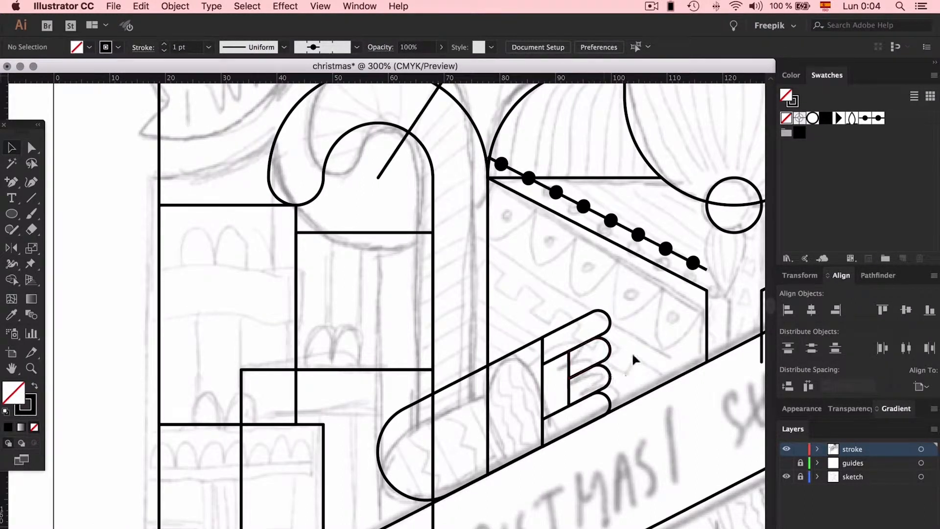
# - Draw a small square on the empty canvas outside the artboard and place a duplicate against its right side
pyautogui.hscroll(-20, 439, 212)
pyautogui.moveTo(10, 215); pyautogui.dragTo(54, 215)
pyautogui.moveTo(264, 307); pyautogui.dragTo(287, 330)
pyautogui.press('v')
pyautogui.click(296, 306)
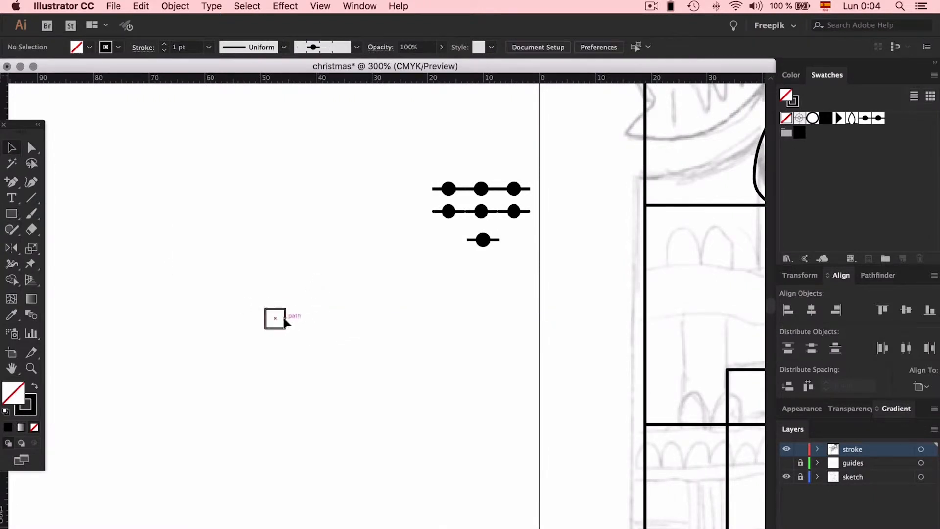
pyautogui.moveTo(286, 318); pyautogui.dragTo(308, 322)
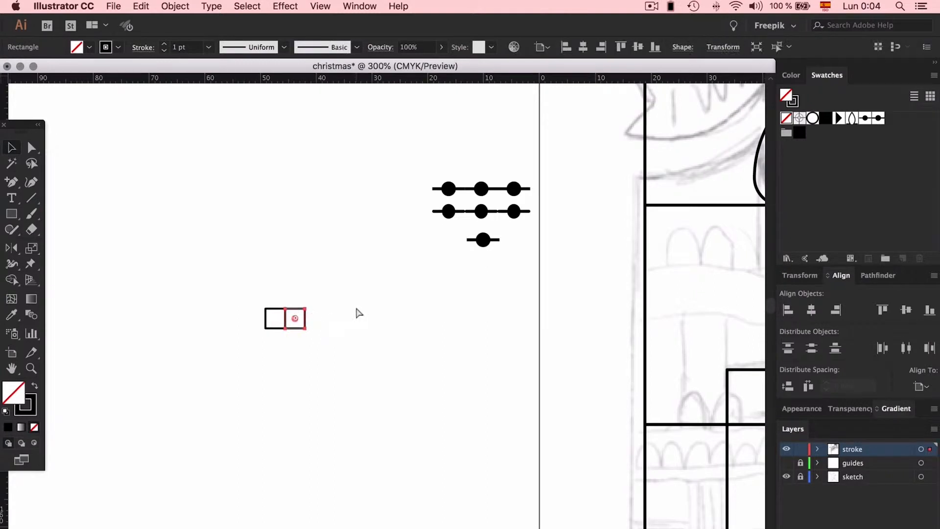
# - Scale the two adjoining squares down to about 2.25 mm each and move them toward the dotted brush samples
pyautogui.press('super+plus')
pyautogui.press('super+plus')
pyautogui.moveTo(455, 310); pyautogui.dragTo(322, 398)
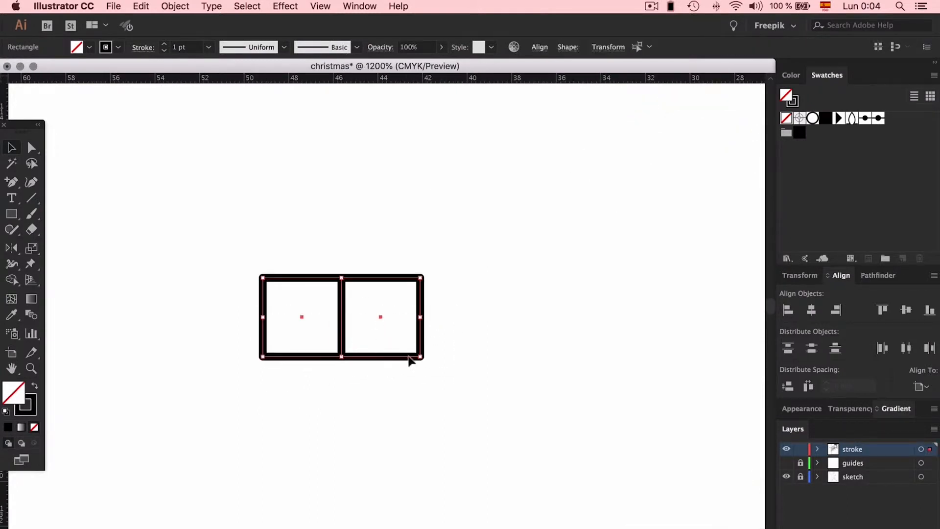
pyautogui.moveTo(419, 354); pyautogui.dragTo(382, 328)
pyautogui.hscroll(5, 381, 327)
pyautogui.scroll(3, 382, 328)
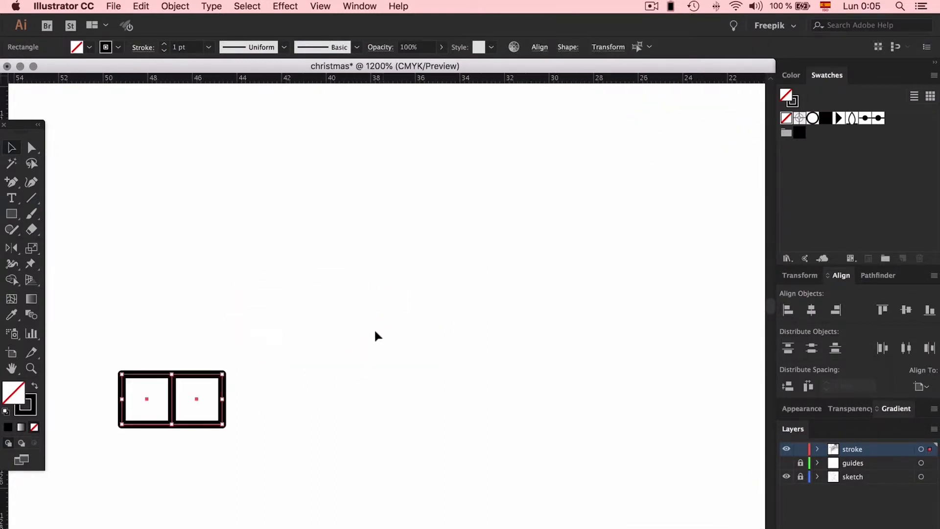
pyautogui.moveTo(172, 405); pyautogui.dragTo(697, 225)
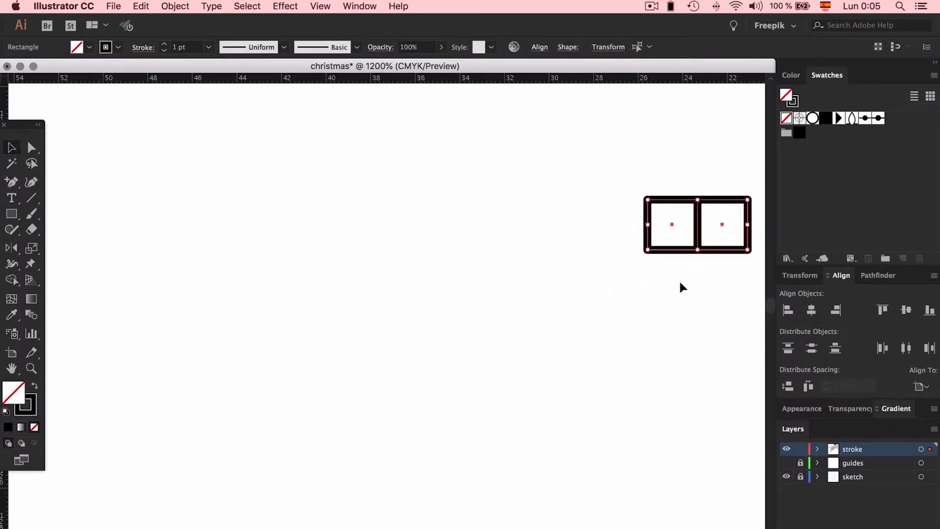
# - Match the two squares' stroke to the 1.5 pt line of the single dot sample using the Eyedropper
pyautogui.hscroll(10, 679, 283)
pyautogui.scroll(5, 680, 283)
pyautogui.hscroll(1, 680, 283)
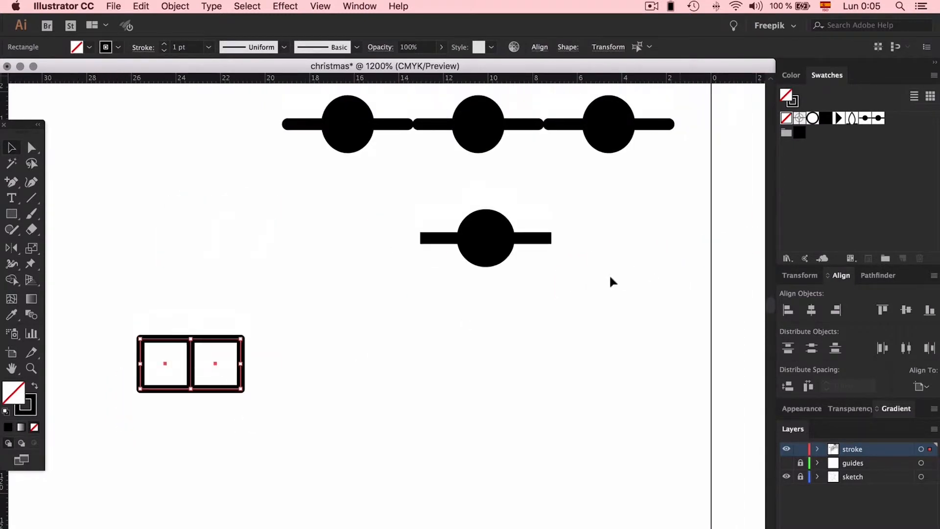
pyautogui.press('i')
pyautogui.click(443, 238)
pyautogui.press('a')
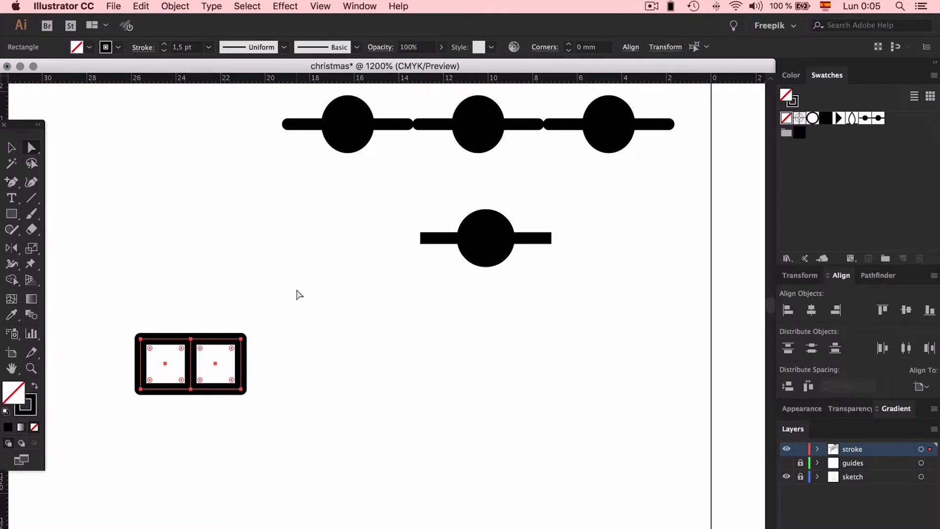
pyautogui.click(143, 48)
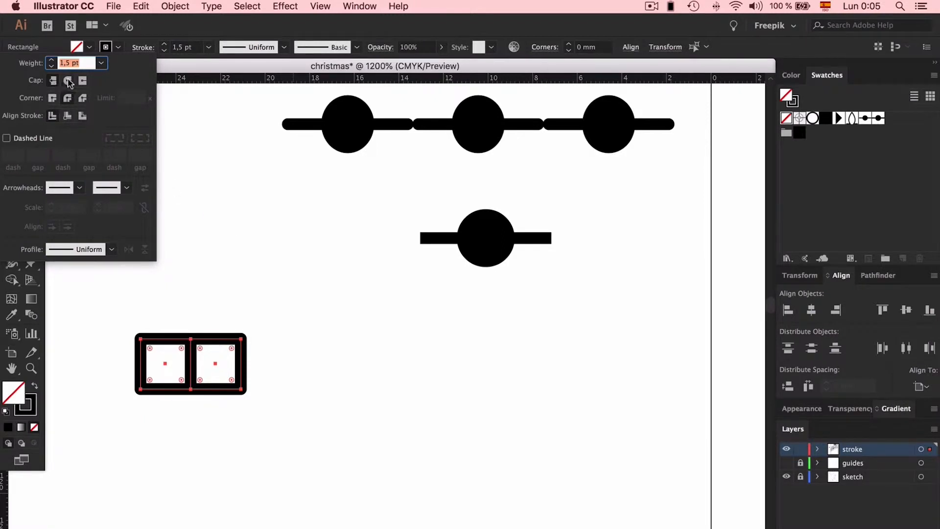
pyautogui.click(311, 313)
pyautogui.click(310, 314)
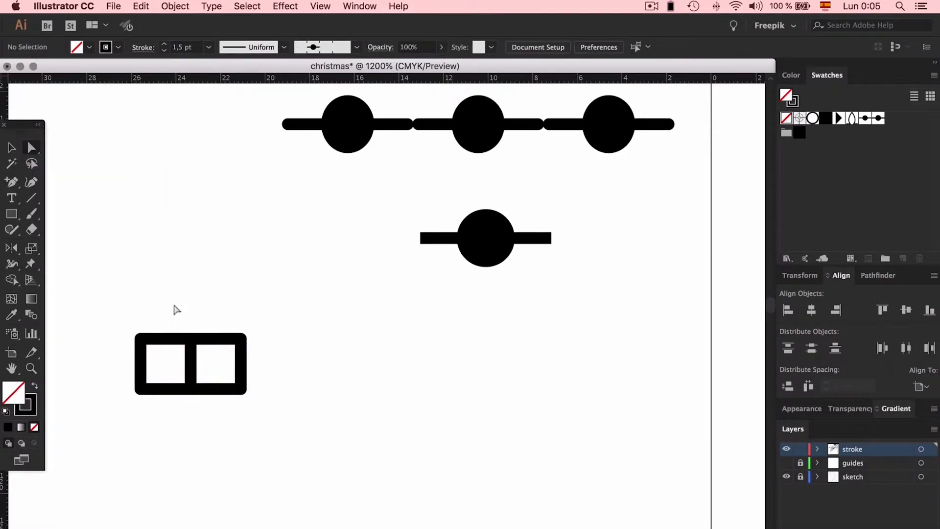
# - Delete the left square's top edge and the right square's bottom and right edges to form an open meander unit
pyautogui.click(168, 364)
pyautogui.press('+')
pyautogui.press('BackSpace')
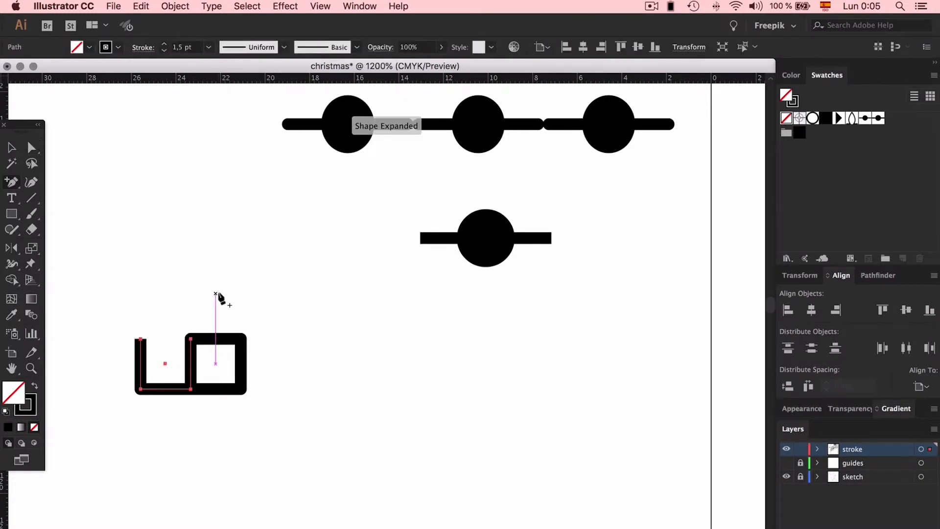
pyautogui.keyDown('super'); pyautogui.click(230, 460); pyautogui.keyUp('super')
pyautogui.moveTo(227, 427); pyautogui.dragTo(205, 362)
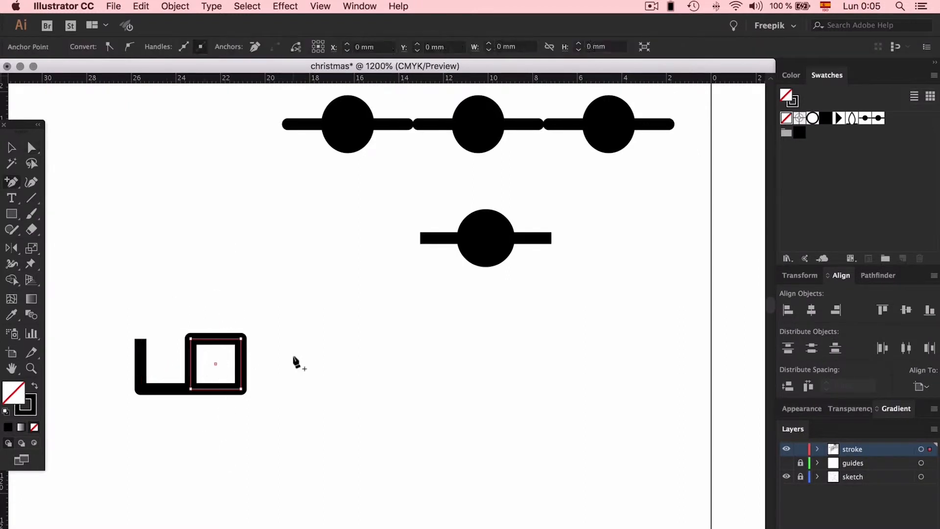
pyautogui.press('BackSpace')
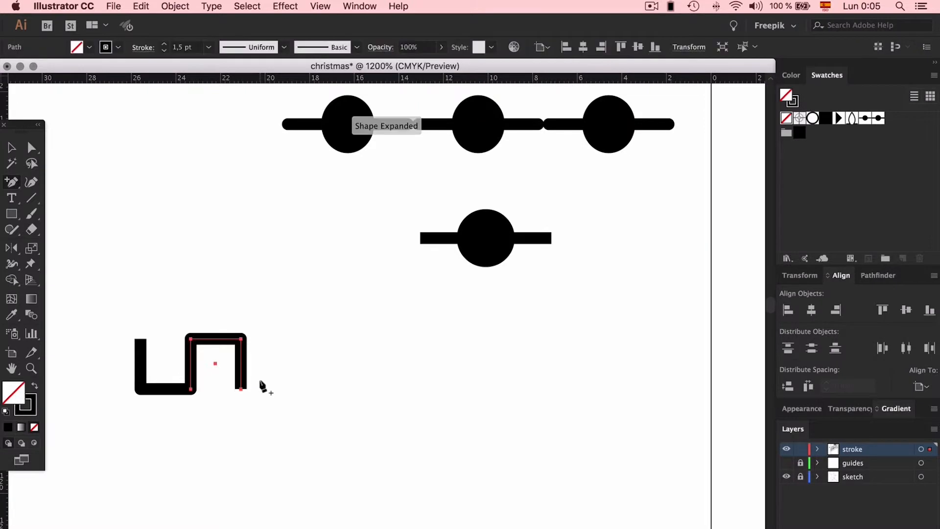
pyautogui.press('v')
pyautogui.press('a')
pyautogui.click(241, 388)
pyautogui.press('BackSpace')
pyautogui.click(297, 335)
# - Set both paths of the meander unit to a miter join corner
pyautogui.press('v')
pyautogui.moveTo(269, 265); pyautogui.dragTo(150, 411)
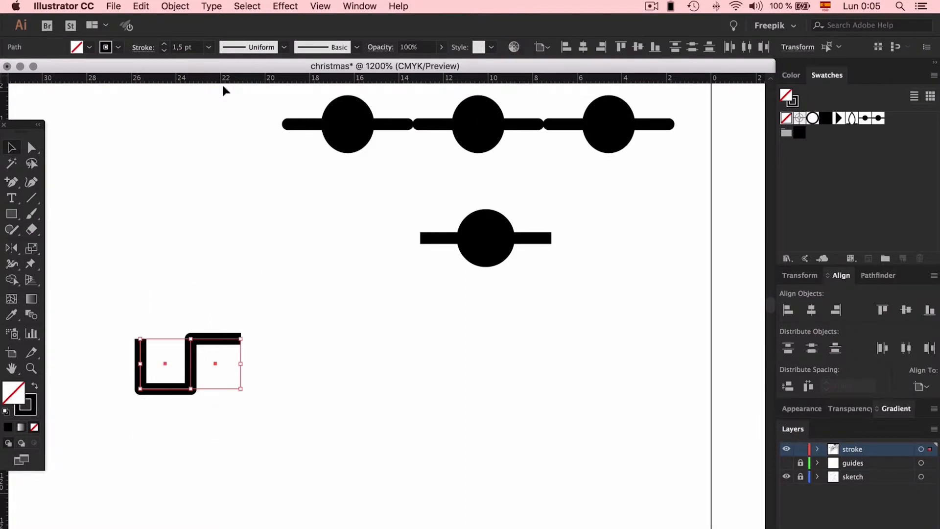
pyautogui.click(139, 50)
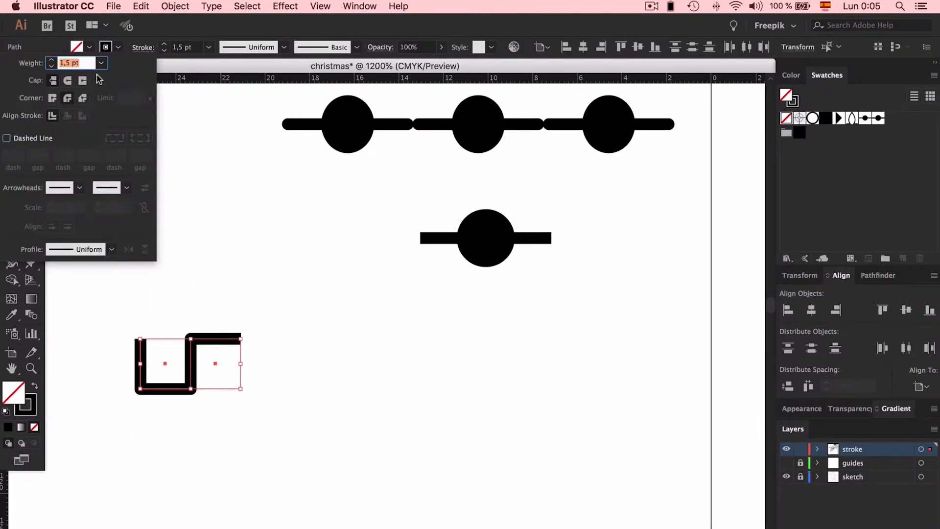
pyautogui.click(53, 99)
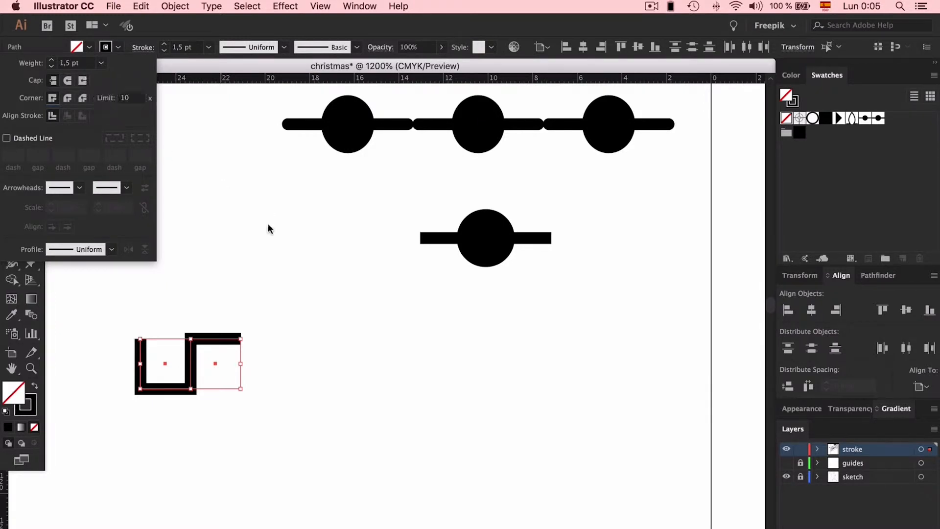
# - Duplicate the meander unit to the right so that the copy continues the original end to end
pyautogui.click(184, 349)
pyautogui.moveTo(168, 393); pyautogui.dragTo(263, 393)
pyautogui.moveTo(261, 321); pyautogui.dragTo(261, 321)
pyautogui.click(267, 318)
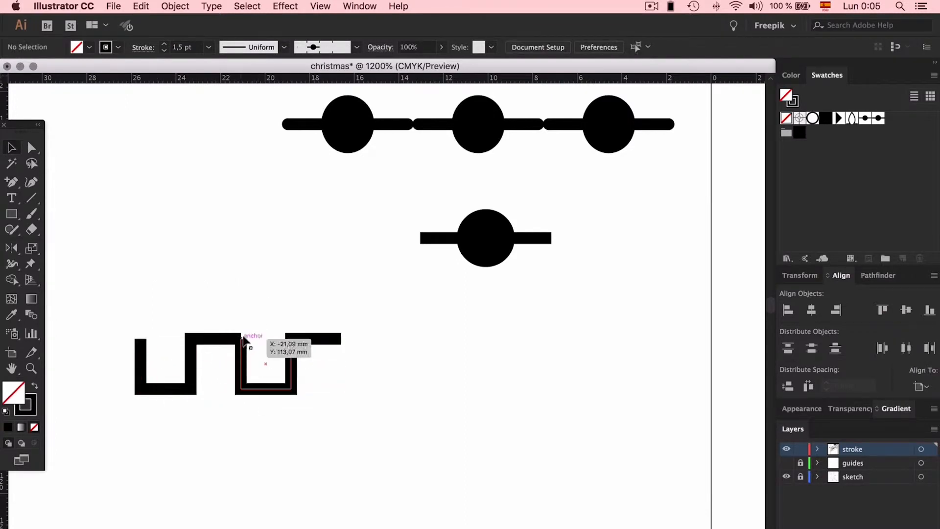
# - Give the U-shaped path of the duplicated meander unit a projecting cap to close the notch at the join
pyautogui.press('super+equal')
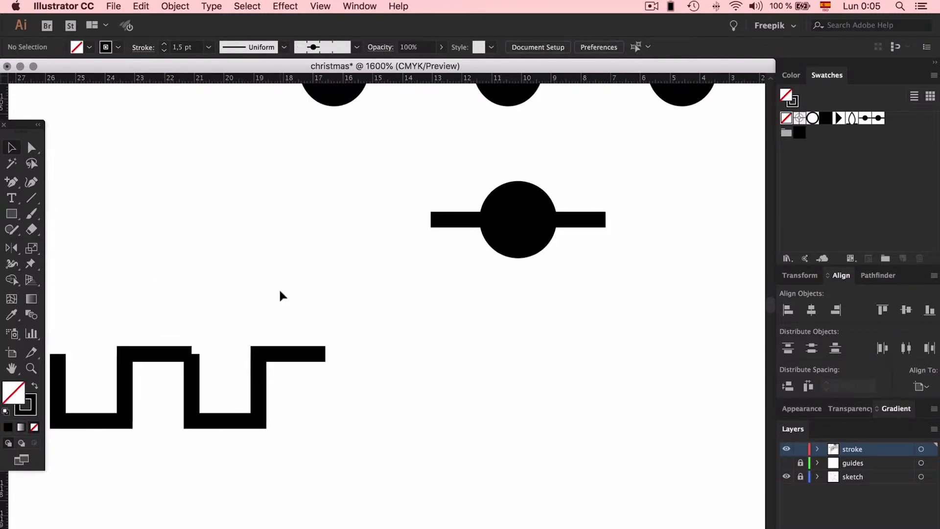
pyautogui.hscroll(-5, 277, 296)
pyautogui.press('a')
pyautogui.click(314, 386)
pyautogui.press('v')
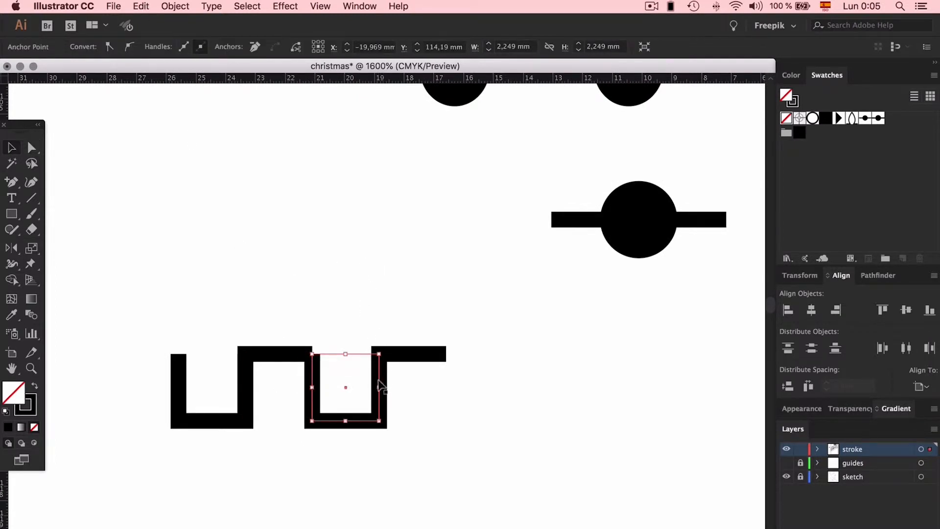
pyautogui.click(143, 48)
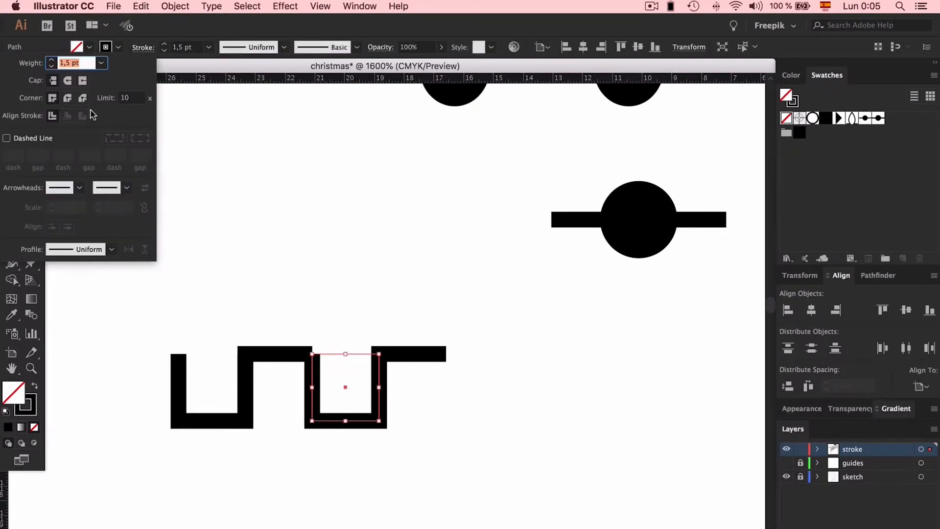
pyautogui.click(82, 81)
pyautogui.click(333, 254)
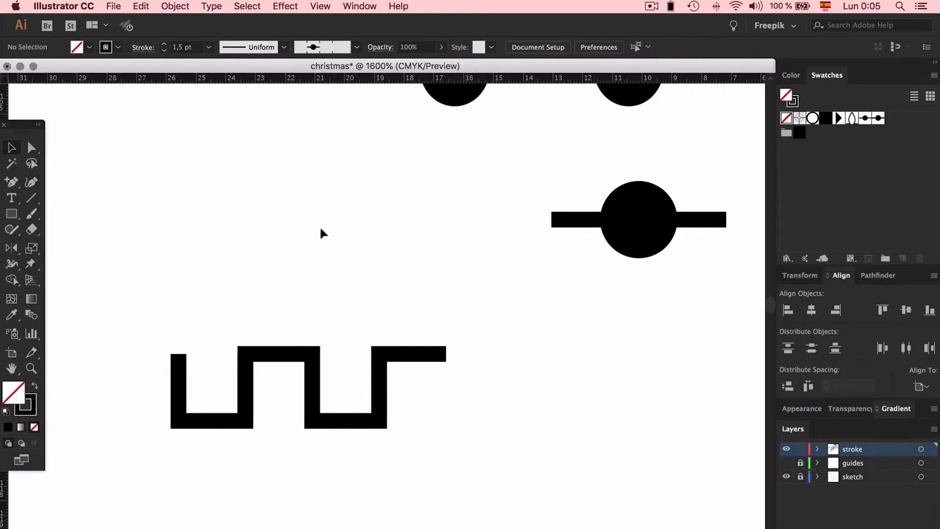
# - Delete the first meander unit and save the remaining one as a pattern swatch
pyautogui.moveTo(279, 318); pyautogui.dragTo(181, 483)
pyautogui.press('Delete')
pyautogui.moveTo(289, 288); pyautogui.dragTo(492, 468)
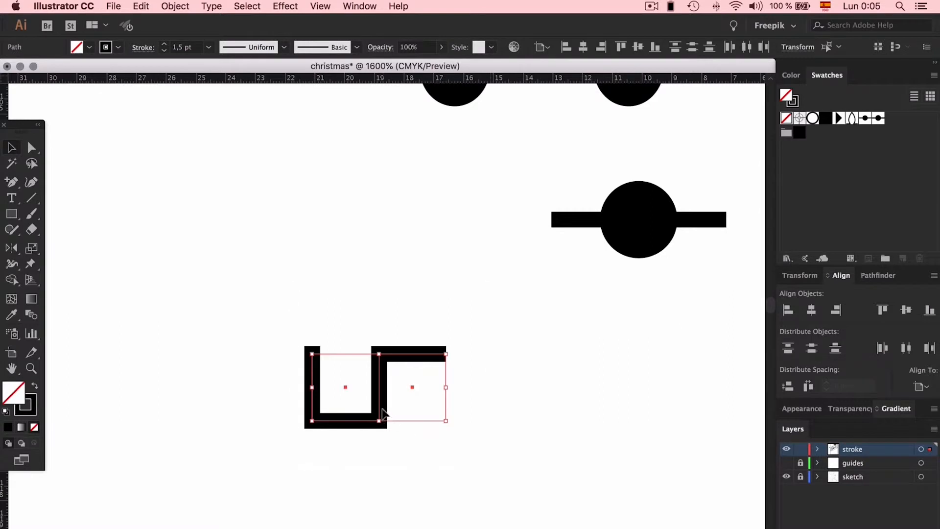
pyautogui.moveTo(385, 402); pyautogui.dragTo(908, 137)
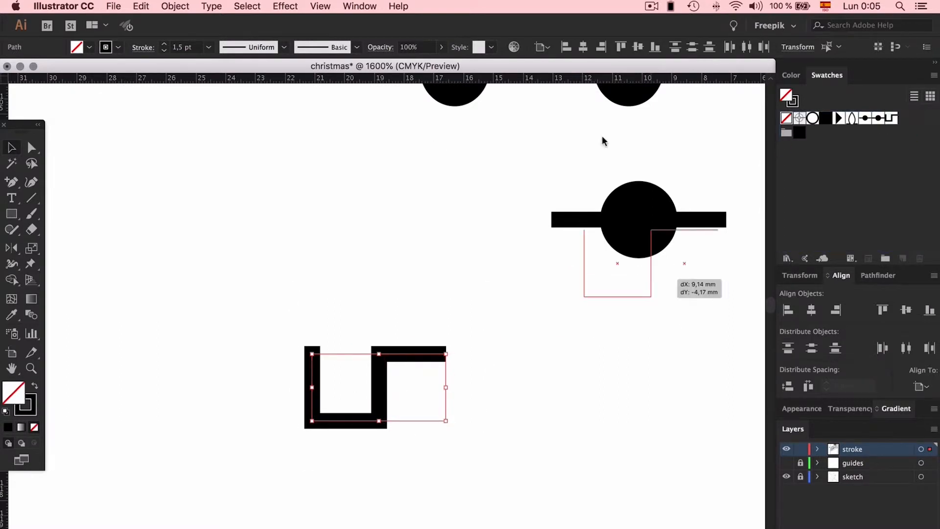
pyautogui.click(281, 116)
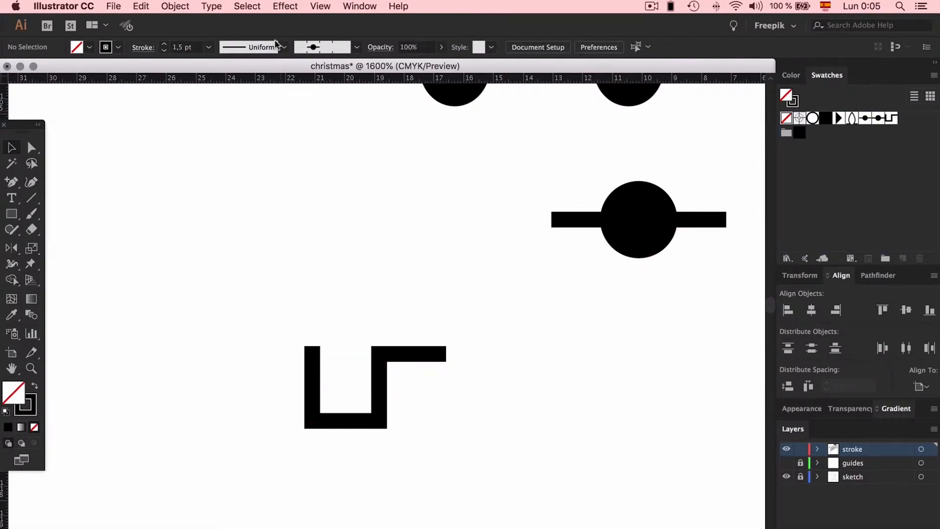
# - Create a new pattern brush with the meander unit, New Pattern Swatch 7, as its side tile
pyautogui.click(357, 47)
pyautogui.click(323, 235)
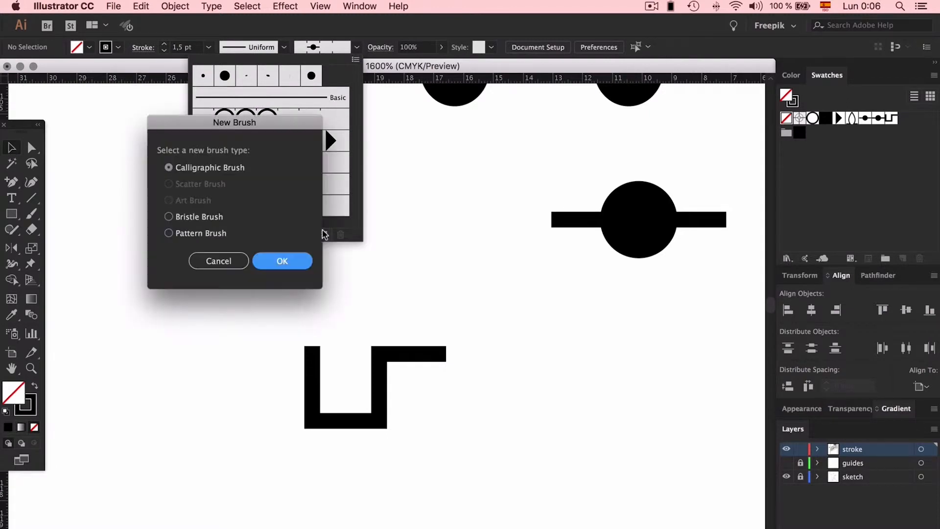
pyautogui.click(169, 233)
pyautogui.click(281, 261)
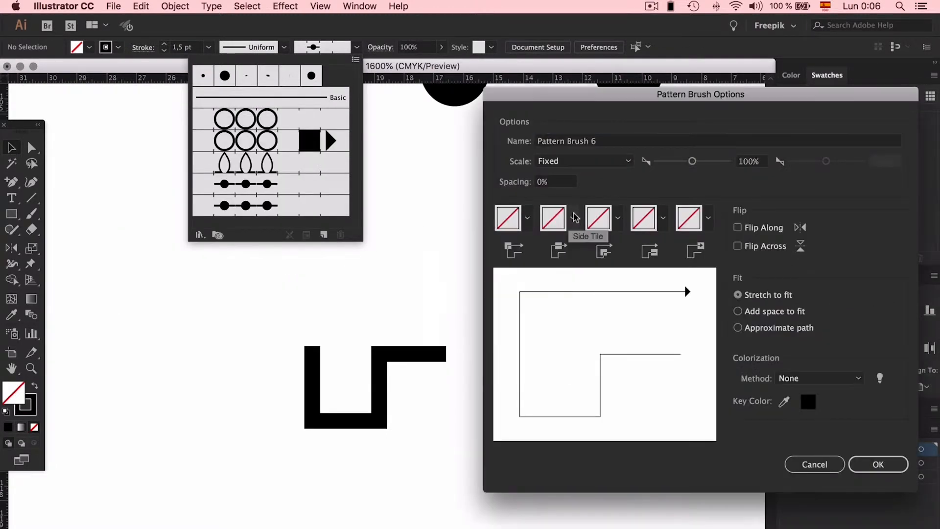
pyautogui.click(571, 218)
pyautogui.scroll(-3, 469, 320)
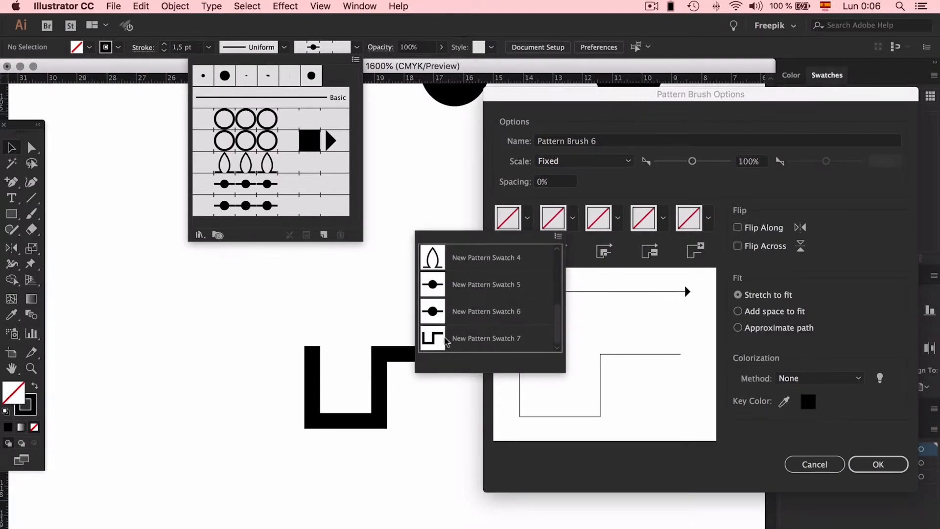
pyautogui.click(432, 337)
pyautogui.click(877, 464)
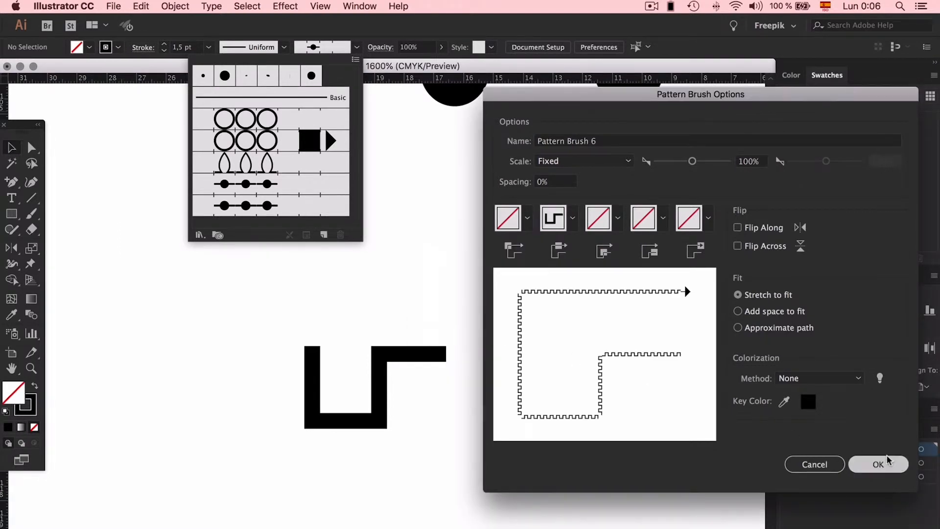
# - Apply the new meander pattern brush to the lower dotted test line beside the artboard
pyautogui.click(422, 329)
pyautogui.press('super+minus')
pyautogui.press('super+minus')
pyautogui.press('super+minus')
pyautogui.scroll(5, 409, 292)
pyautogui.hscroll(3, 410, 292)
pyautogui.click(368, 454)
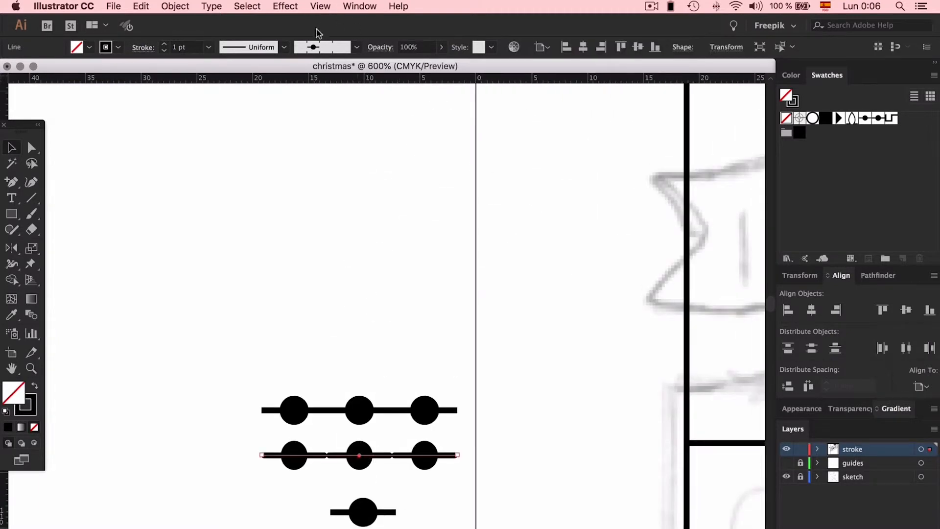
pyautogui.click(322, 47)
pyautogui.click(275, 222)
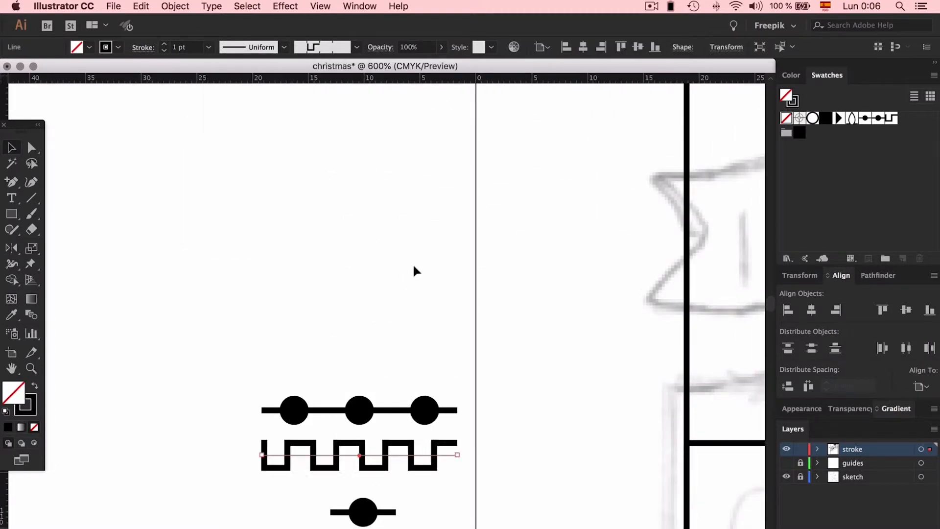
pyautogui.click(415, 260)
# - Duplicate the dotted diagonal line on Santa's coat to just below the coat's slanted edge
pyautogui.scroll(-10, 419, 253)
pyautogui.hscroll(10, 419, 253)
pyautogui.hscroll(15, 419, 253)
pyautogui.scroll(-3, 419, 254)
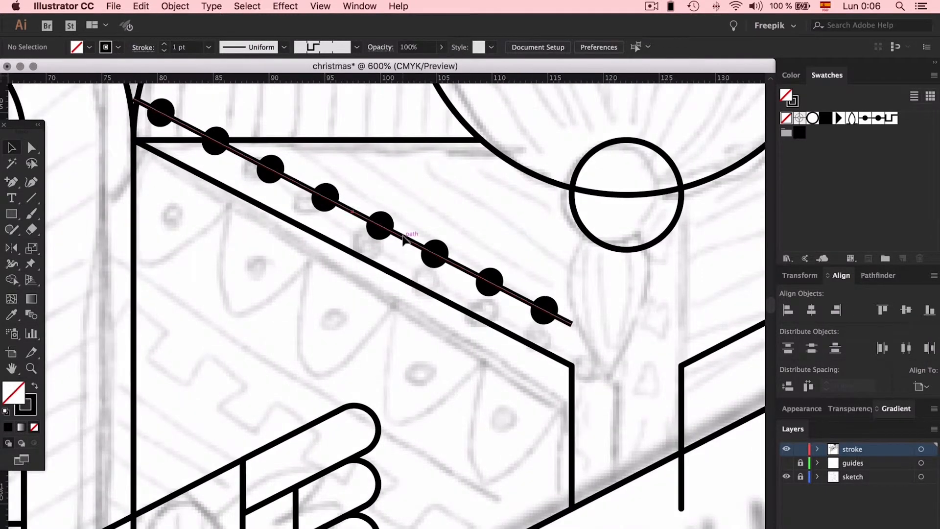
pyautogui.doubleClick(404, 238)
pyautogui.doubleClick(437, 200)
pyautogui.keyDown('alt'); pyautogui.moveTo(412, 239); pyautogui.dragTo(413, 319); pyautogui.keyUp('alt')
# - Apply the meander pattern brush to the duplicated diagonal line below the coat's slanted edge
pyautogui.scroll(15, 443, 219)
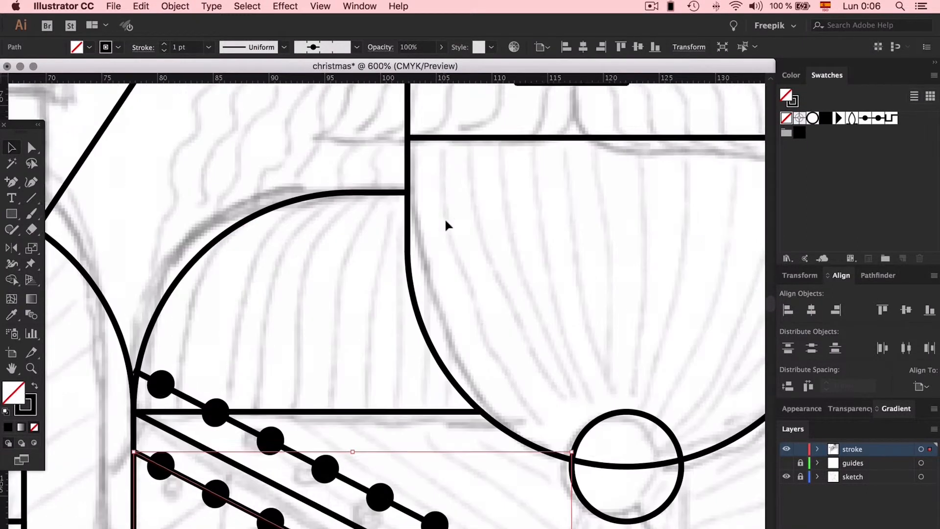
pyautogui.scroll(5, 520, 163)
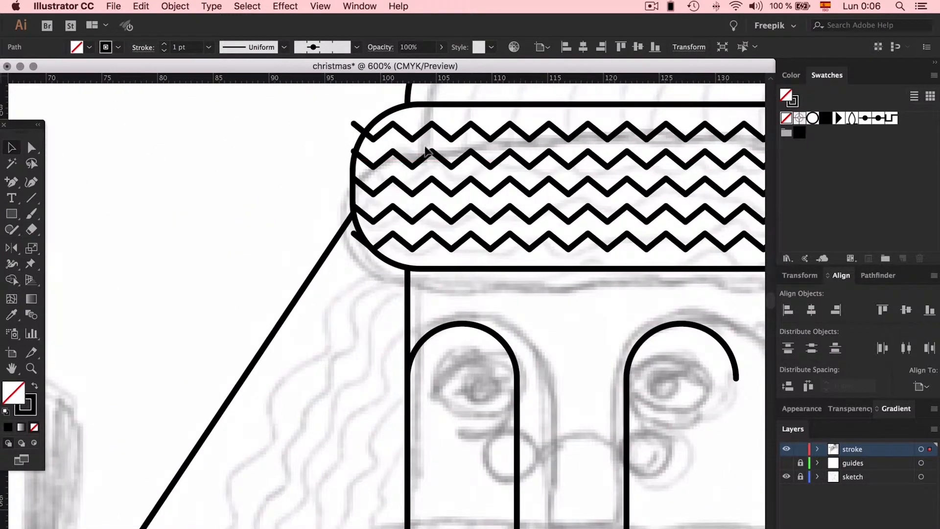
pyautogui.scroll(-20, 502, 249)
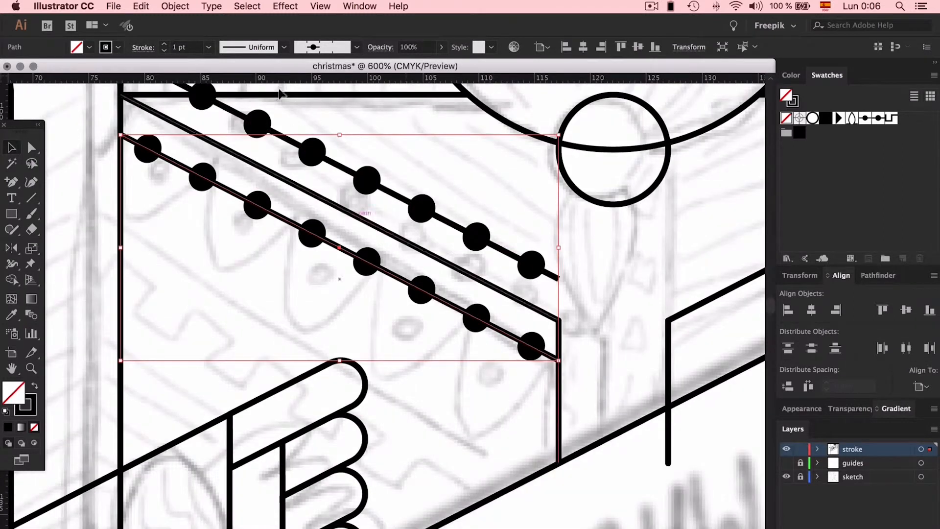
pyautogui.click(323, 47)
pyautogui.click(283, 220)
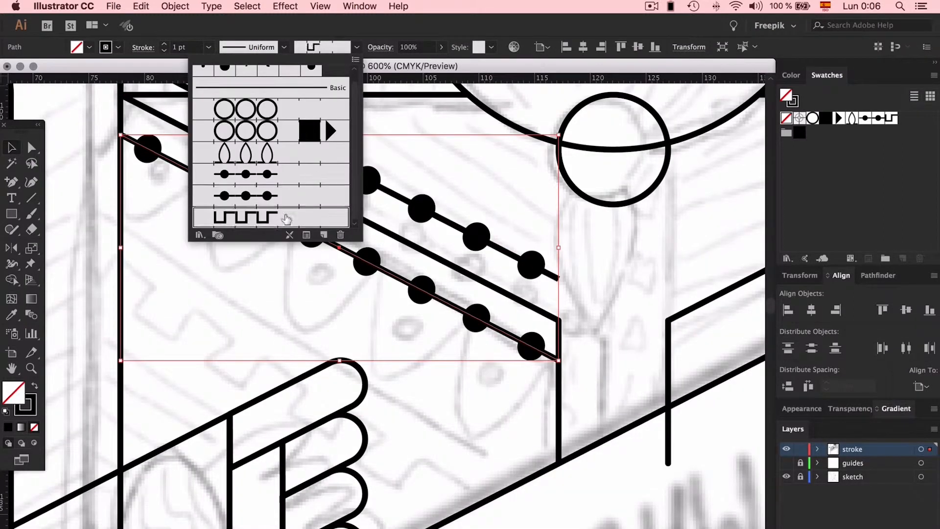
pyautogui.click(488, 168)
pyautogui.click(489, 168)
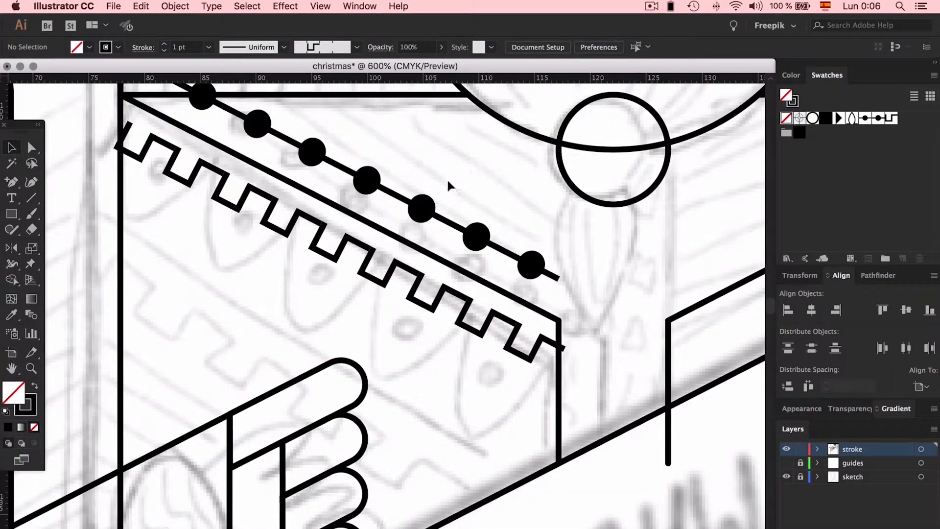
pyautogui.click(406, 199)
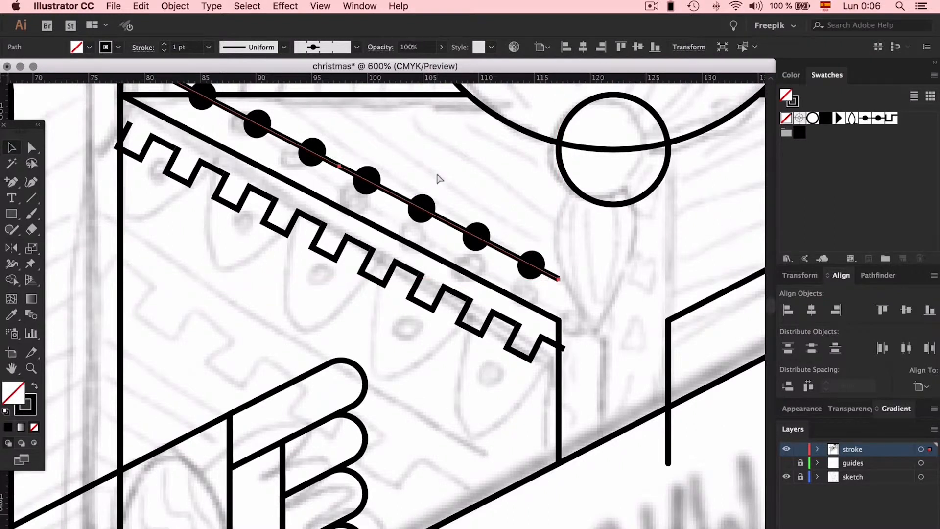
pyautogui.press('super+minus')
pyautogui.press('super+minus')
pyautogui.press('super+minus')
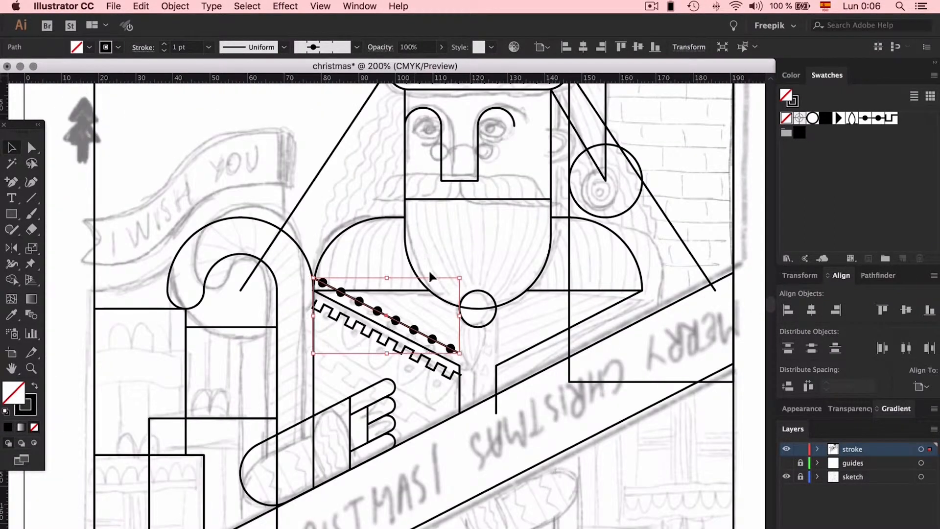
pyautogui.click(426, 302)
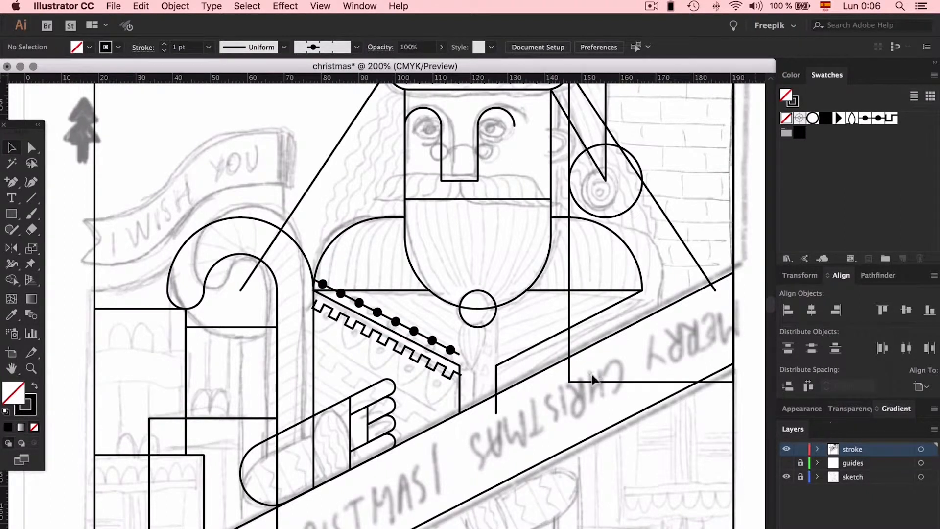
# - Select the hat's rounded headband and show the guides layer to compare its corners with the grid
pyautogui.scroll(5, 471, 324)
pyautogui.press('a')
pyautogui.click(375, 185)
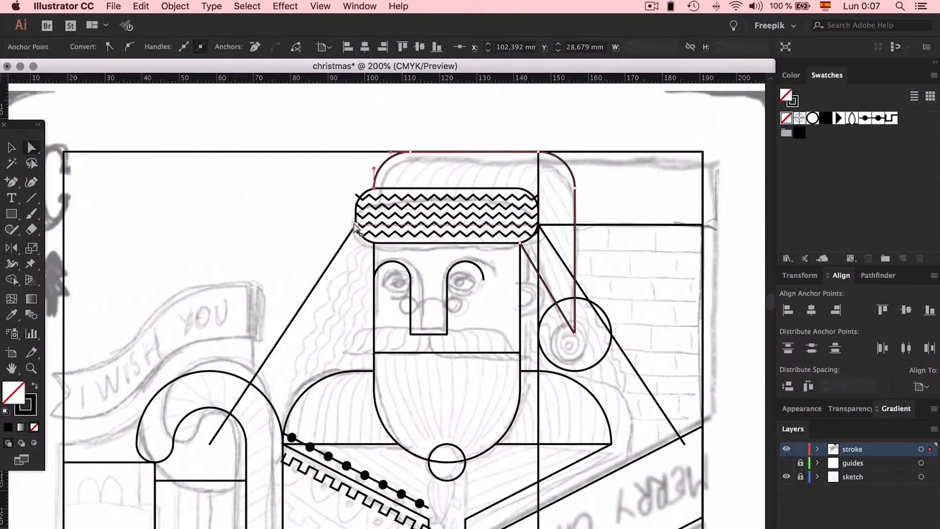
pyautogui.press('super+plus')
pyautogui.press('super+plus')
pyautogui.press('super+plus')
pyautogui.click(367, 313)
pyautogui.moveTo(386, 367); pyautogui.dragTo(373, 354)
pyautogui.click(786, 463)
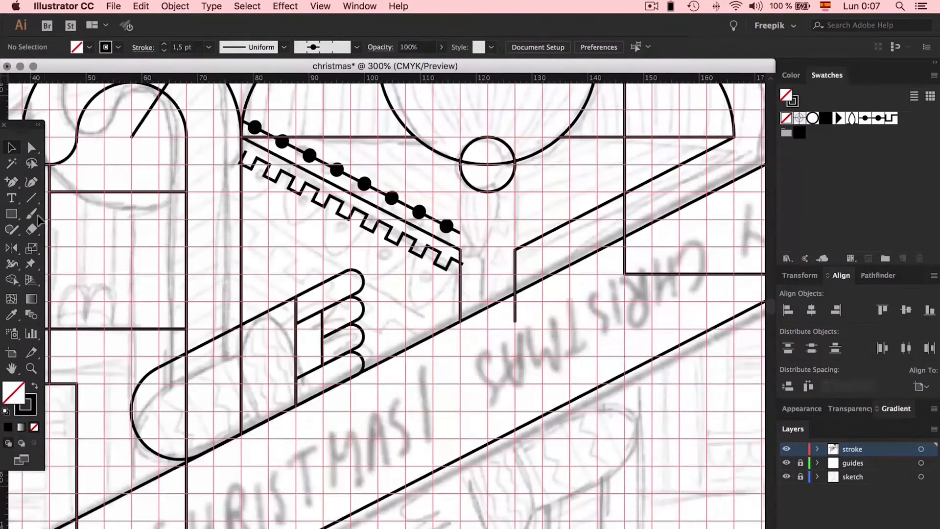
# - Build a pointed-arch unit with a filled black dot inside its base beside the artboard
pyautogui.click(374, 186)
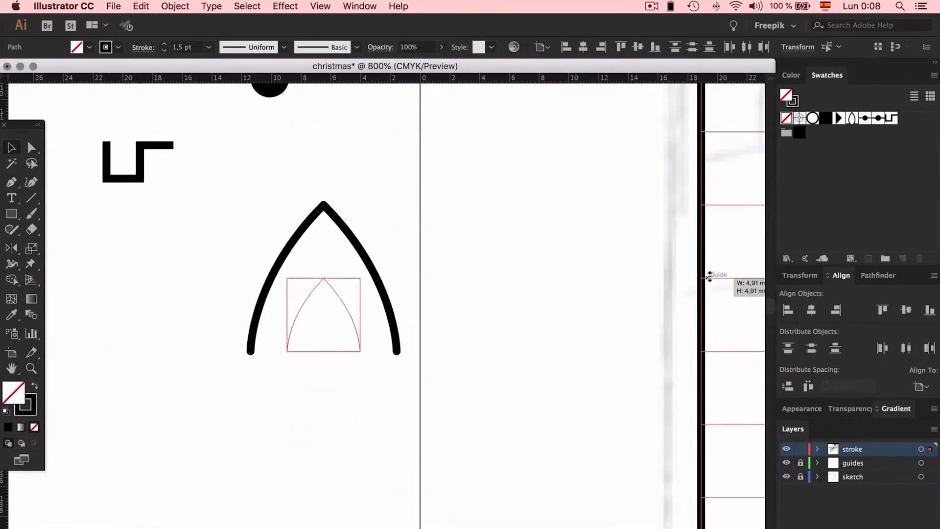
pyautogui.moveTo(276, 181); pyautogui.dragTo(332, 447)
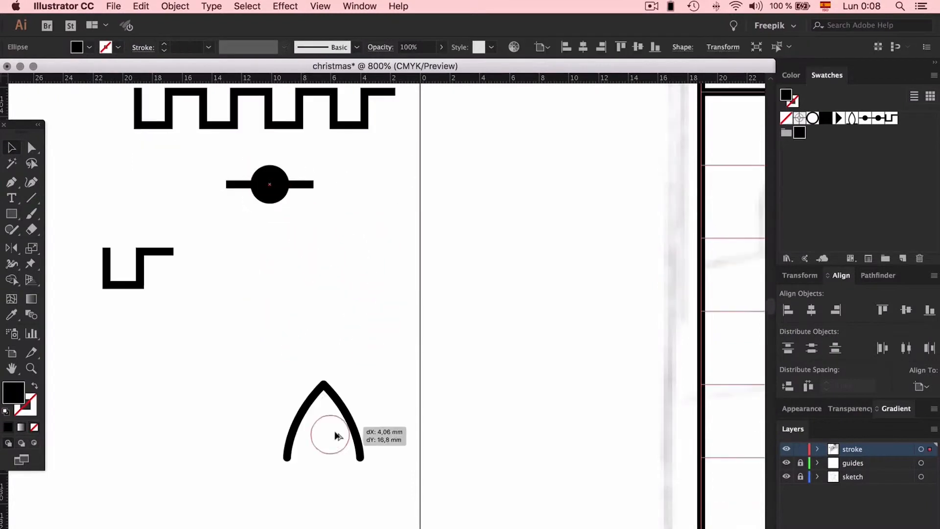
pyautogui.click(380, 338)
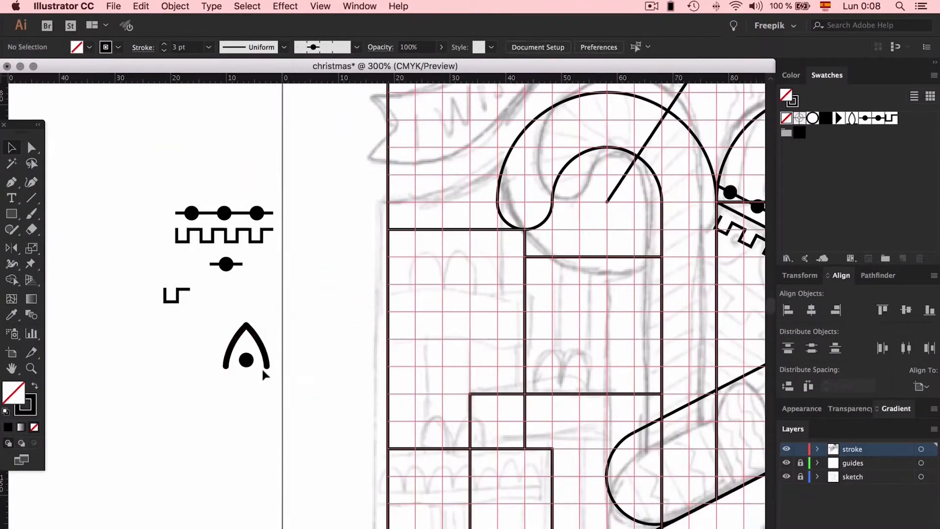
# - Set the stroke weight of the outlines to 3 pt and delete the old pattern swatches
pyautogui.moveTo(162, 313); pyautogui.dragTo(243, 354)
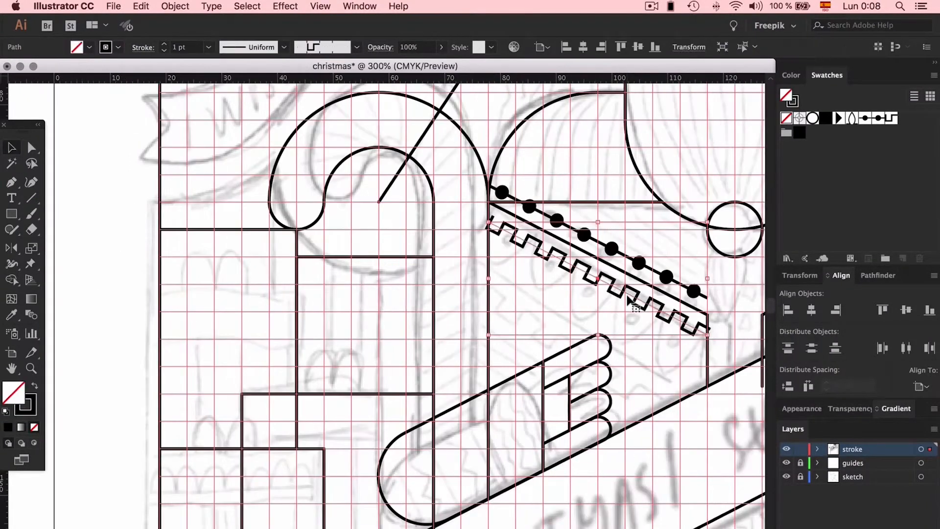
pyautogui.click(208, 47)
pyautogui.click(231, 143)
pyautogui.click(247, 6)
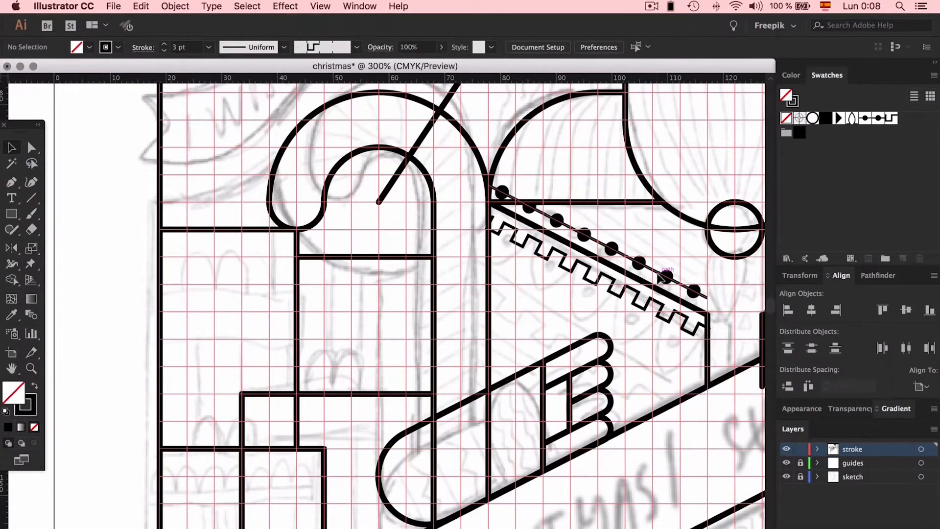
pyautogui.click(660, 274)
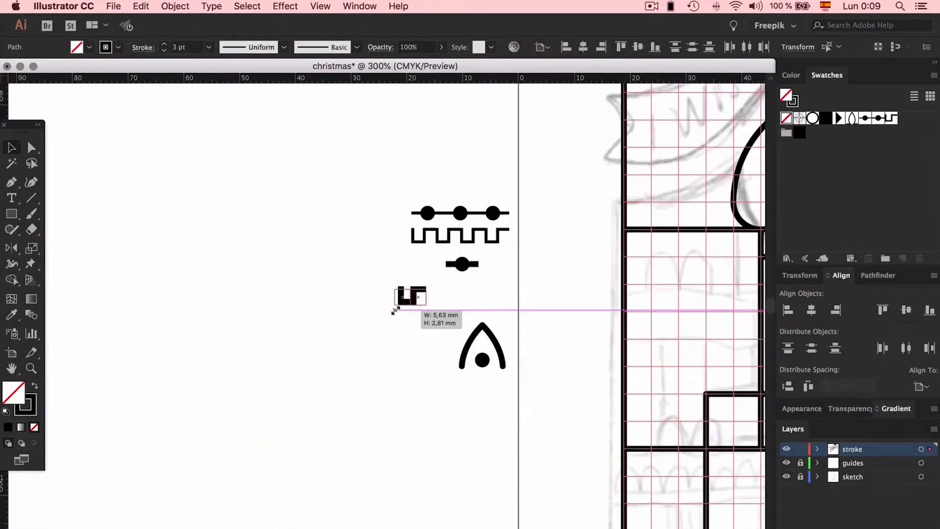
pyautogui.moveTo(398, 298); pyautogui.dragTo(402, 297)
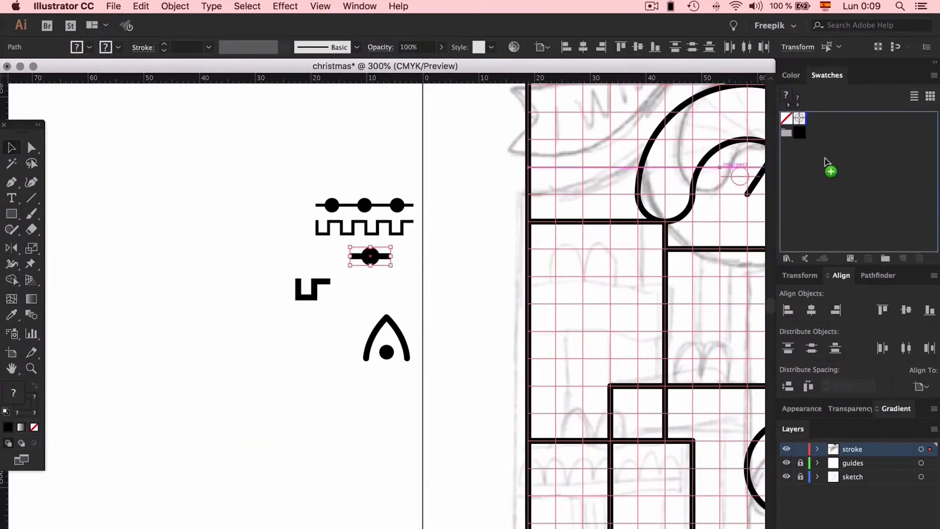
pyautogui.click(918, 258)
# - Give the 3 pt path of the pointed-arch unit flat butt caps in place of its round ends
pyautogui.click(311, 295)
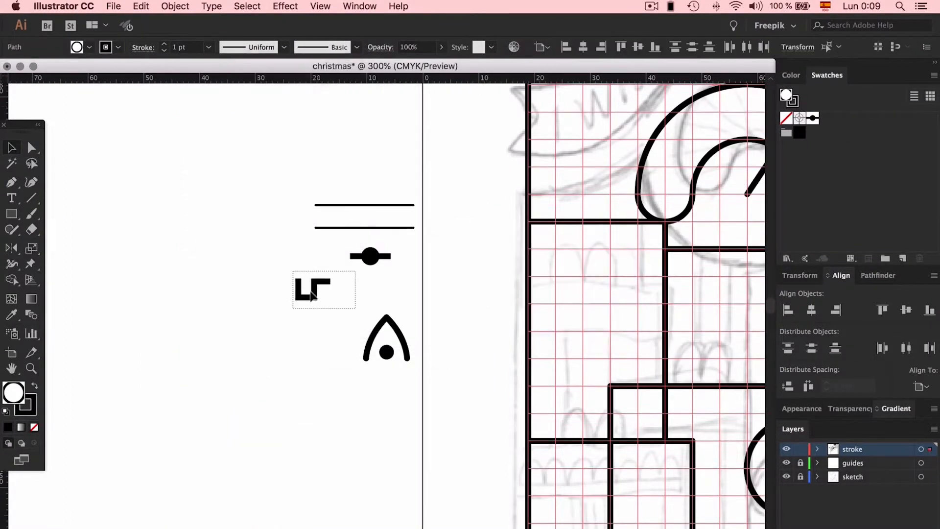
pyautogui.hscroll(5, 398, 283)
pyautogui.hscroll(-3, 397, 283)
pyautogui.moveTo(289, 357); pyautogui.dragTo(329, 360)
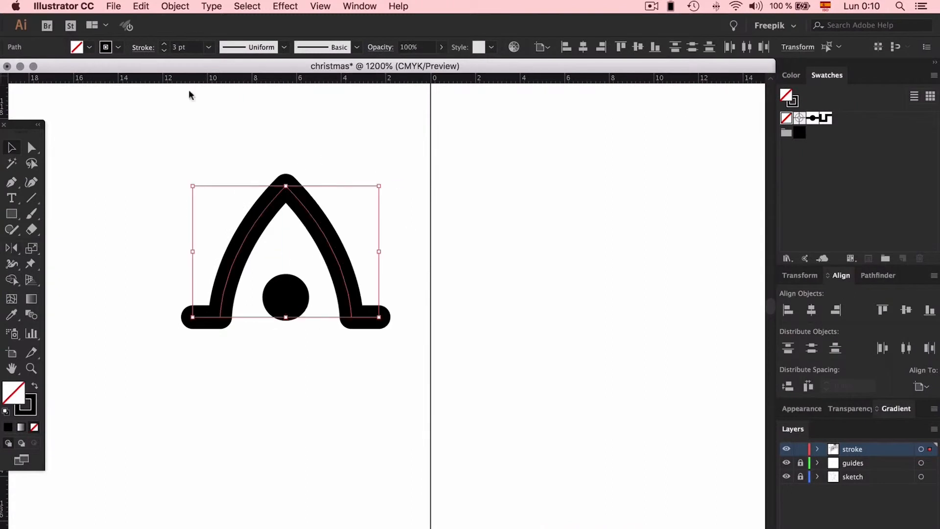
pyautogui.click(142, 47)
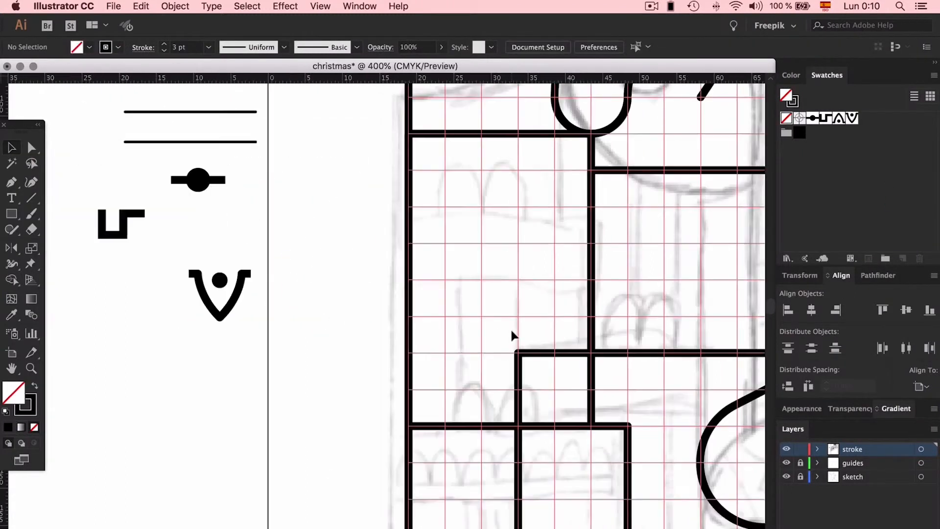
# - Build ringed-dot units with a short connecting bar and save them as pattern swatches
pyautogui.hscroll(-5, 440, 294)
pyautogui.moveTo(390, 254); pyautogui.dragTo(421, 215)
pyautogui.scroll(4, 426, 210)
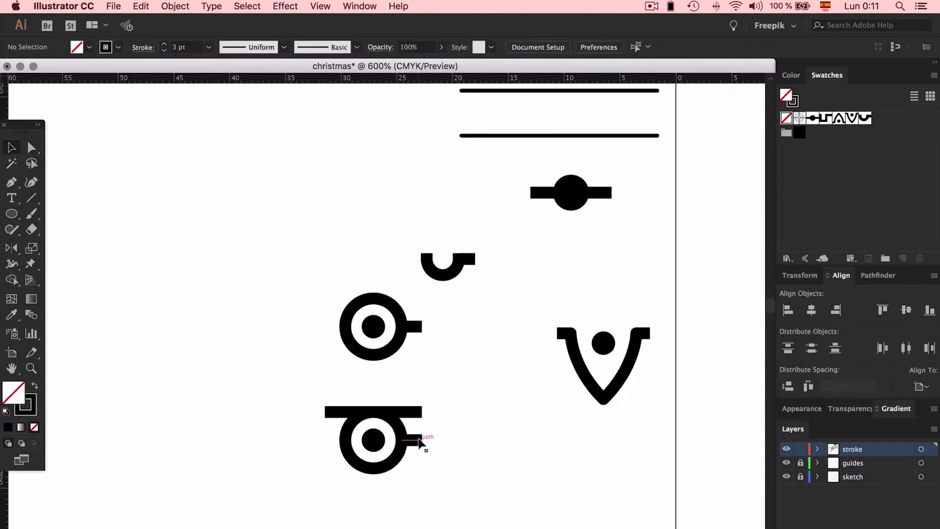
pyautogui.moveTo(446, 387); pyautogui.dragTo(416, 489)
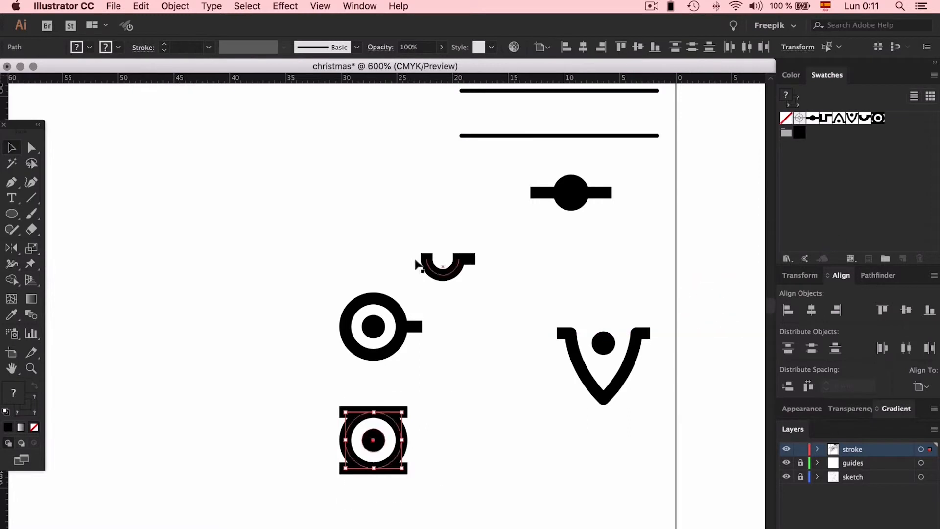
pyautogui.moveTo(373, 326); pyautogui.dragTo(917, 193)
# - Create pattern brushes from the new decorative unit swatches
pyautogui.hscroll(10, 627, 296)
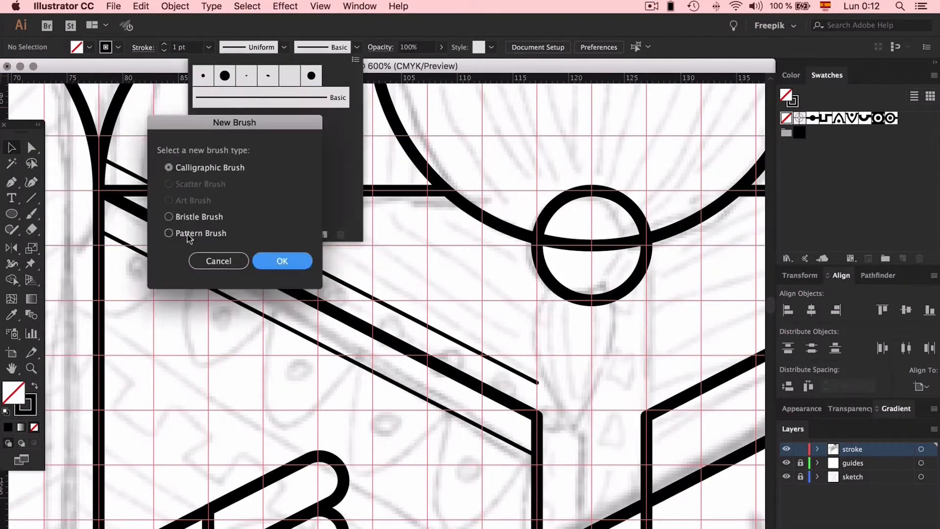
pyautogui.click(279, 260)
pyautogui.click(876, 464)
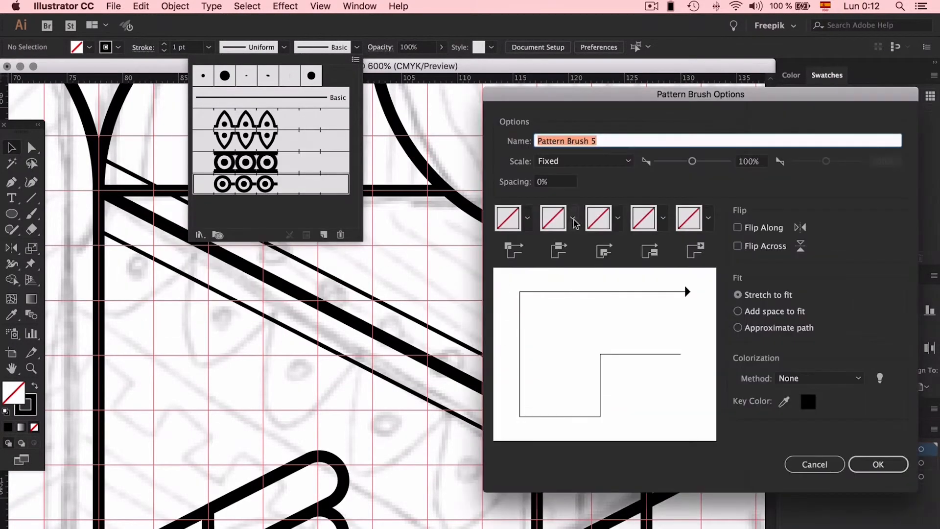
pyautogui.press('Return')
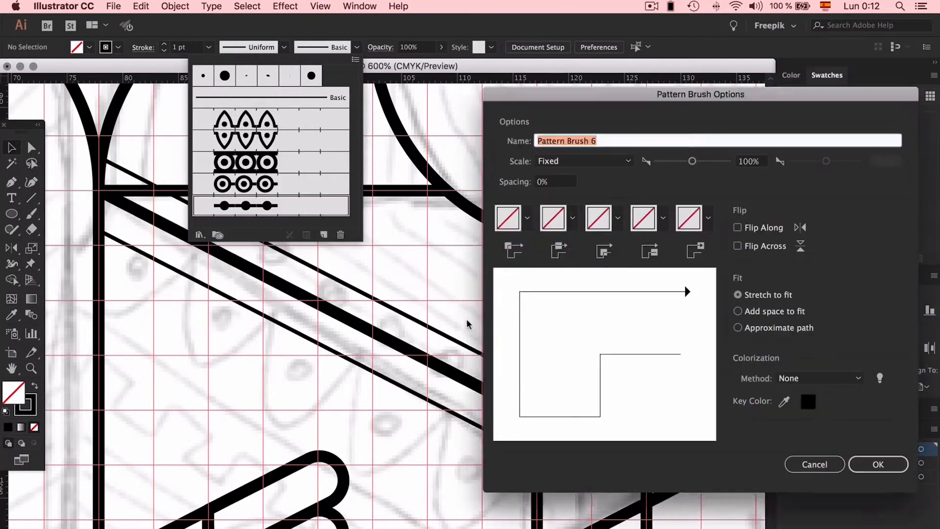
pyautogui.press('Return')
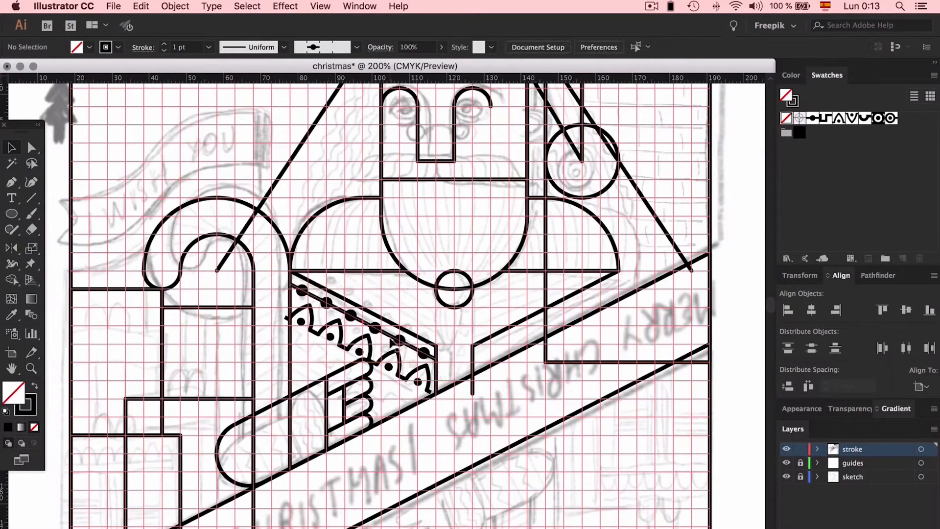
# - Space the dotted line and plain border lines along the coat's slanted edge and move the arch-patterned line up beneath them
pyautogui.moveTo(390, 351); pyautogui.dragTo(390, 366)
pyautogui.moveTo(313, 233); pyautogui.dragTo(311, 260)
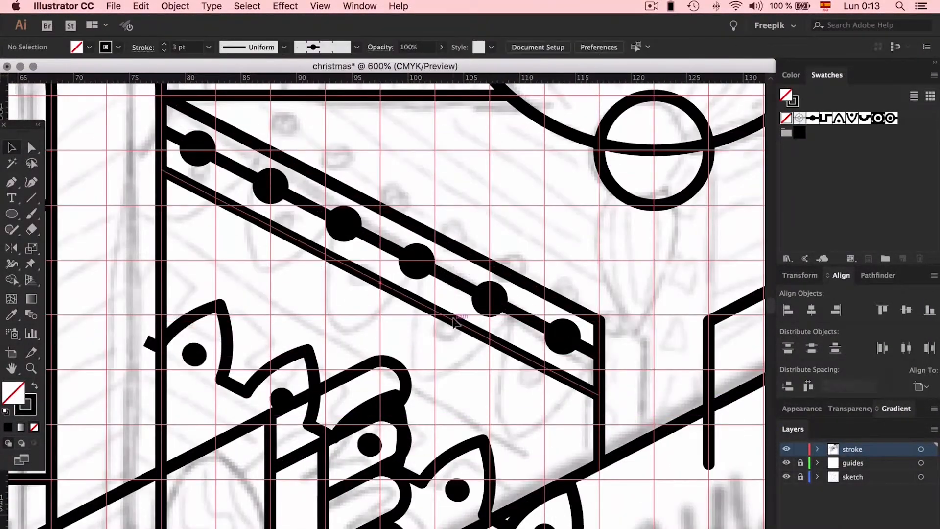
pyautogui.moveTo(450, 328); pyautogui.dragTo(451, 310)
pyautogui.moveTo(462, 455); pyautogui.dragTo(462, 363)
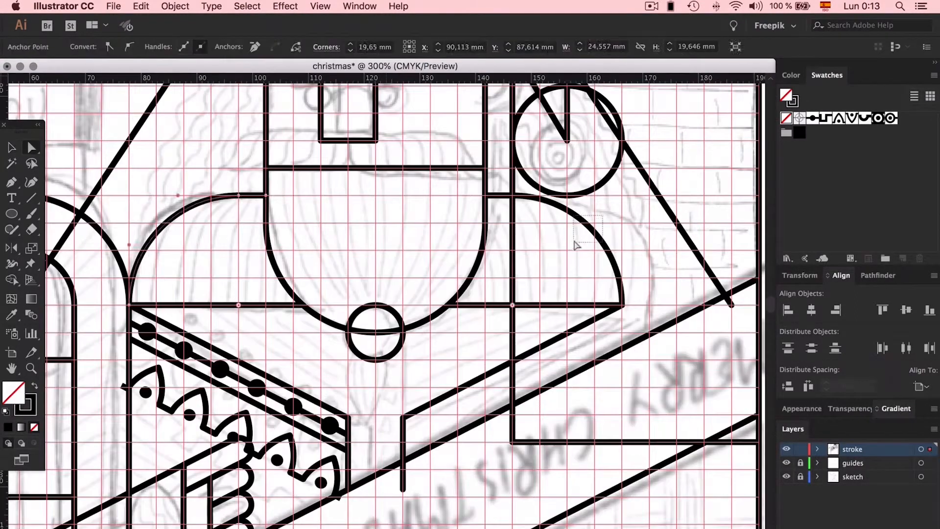
# - Reshape the beard into a point by raising both side anchors to the line at its upper edge
pyautogui.scroll(3, 279, 304)
pyautogui.moveTo(270, 286); pyautogui.dragTo(270, 231)
pyautogui.moveTo(318, 395); pyautogui.dragTo(322, 363)
pyautogui.click(460, 319)
pyautogui.moveTo(490, 286); pyautogui.dragTo(490, 231)
pyautogui.press('Delete')
pyautogui.press('v')
pyautogui.scroll(3, 377, 293)
pyautogui.moveTo(270, 383); pyautogui.dragTo(378, 383)
pyautogui.scroll(-4, 524, 298)
pyautogui.press('o')
pyautogui.scroll(2, 373, 274)
pyautogui.click(362, 272)
pyautogui.moveTo(418, 218); pyautogui.dragTo(457, 224)
pyautogui.press('super+z')
# - Hide the guides layer and delete the old rounded brow-and-nose path
pyautogui.click(786, 463)
pyautogui.scroll(2, 350, 269)
pyautogui.press('Delete')
# - Try to draw a brow curve running down the side of the nose into a short horizontal base
pyautogui.moveTo(253, 211); pyautogui.dragTo(283, 195)
pyautogui.moveTo(31, 197); pyautogui.dragTo(73, 209)
pyautogui.moveTo(254, 210); pyautogui.dragTo(313, 270)
pyautogui.press('v')
pyautogui.press('p')
pyautogui.moveTo(317, 219); pyautogui.dragTo(343, 242)
pyautogui.click(332, 305)
pyautogui.click(348, 305)
pyautogui.press('a')
pyautogui.click(317, 219)
pyautogui.click(380, 288)
# - Check the drafted brow with the sketch layer hidden, show the sketch again and delete the draft
pyautogui.click(786, 476)
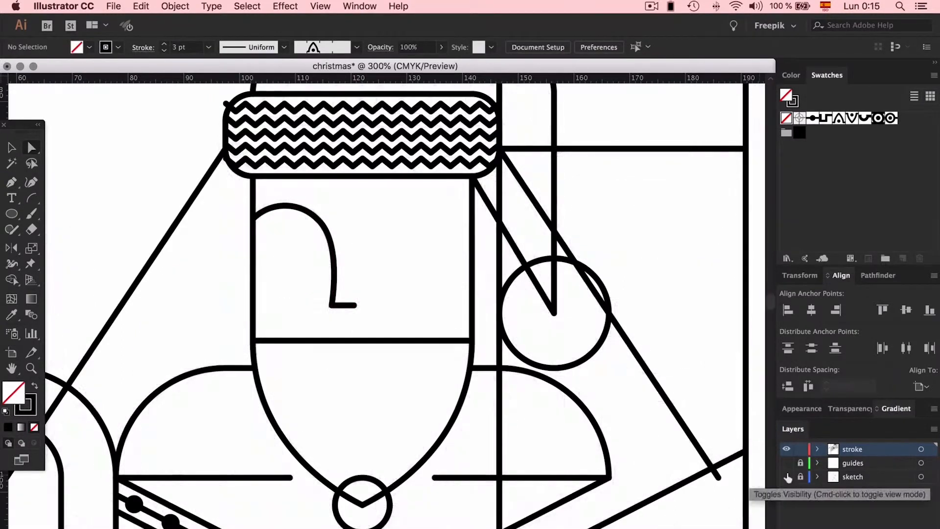
pyautogui.click(786, 477)
pyautogui.click(317, 219)
pyautogui.press('Delete')
pyautogui.press('Delete')
# - Draw a pen path for the brow that arches into a vertical nose side and a short nose base
pyautogui.press('p')
pyautogui.click(252, 211)
pyautogui.click(294, 188)
pyautogui.click(325, 224)
pyautogui.click(325, 305)
pyautogui.click(340, 304)
# - Refine the arches of the brows by adjusting their anchors and curve handles
pyautogui.press('a')
pyautogui.moveTo(318, 227); pyautogui.dragTo(295, 238)
pyautogui.moveTo(325, 228); pyautogui.dragTo(398, 195)
pyautogui.moveTo(434, 211); pyautogui.dragTo(396, 238)
pyautogui.press('super+z')
pyautogui.moveTo(398, 195); pyautogui.dragTo(396, 238)
pyautogui.click(425, 262)
# - Draw the glasses' round lens and an ellipse over the nose, reducing the ellipse to an arched bridge
pyautogui.press('super+plus')
pyautogui.press('l')
pyautogui.moveTo(276, 254); pyautogui.dragTo(258, 236)
pyautogui.moveTo(325, 255)
pyautogui.mouseDown()
pyautogui.moveTo(314, 266)
pyautogui.moveTo(392, 242)
pyautogui.mouseUp()
pyautogui.press('a')
pyautogui.click(326, 285)
pyautogui.press('Delete')
# - Group the two round lenses and the arched bridge of the glasses
pyautogui.press('v')
pyautogui.moveTo(391, 281); pyautogui.dragTo(283, 217)
pyautogui.keyDown('shift'); pyautogui.click(346, 214); pyautogui.keyUp('shift')
pyautogui.press('super+g')
pyautogui.click(461, 247)
pyautogui.click(596, 241)
pyautogui.click(575, 218)
# - Try to narrow the hat's headband and its zigzag lines by bringing their left side in to the face's edge
pyautogui.press('super+minus')
pyautogui.press('super+minus')
pyautogui.press('super+minus')
pyautogui.press('super+minus')
pyautogui.scroll(4, 575, 218)
pyautogui.press('super+plus')
pyautogui.press('super+plus')
pyautogui.press('super+plus')
pyautogui.press('super+plus')
pyautogui.click(494, 198)
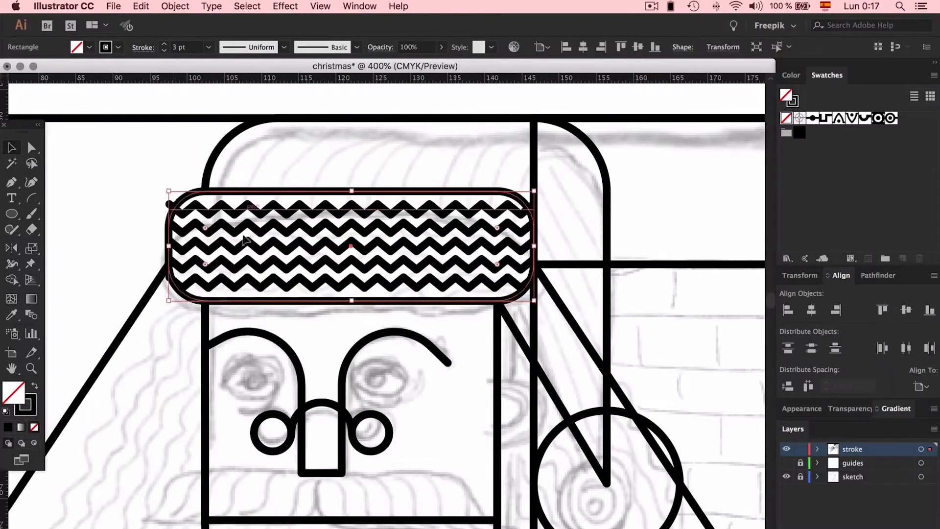
pyautogui.moveTo(168, 246); pyautogui.dragTo(205, 246)
pyautogui.moveTo(185, 196); pyautogui.dragTo(177, 292)
pyautogui.moveTo(168, 246); pyautogui.dragTo(205, 246)
# - Undo the width changes to the headband and its zigzag lines
pyautogui.click(310, 152)
pyautogui.press('super+minus')
pyautogui.press('super+minus')
pyautogui.press('super+minus')
pyautogui.press('super+minus')
pyautogui.press('super+z')
pyautogui.press('super+z')
pyautogui.click(311, 152)
pyautogui.press('super+plus')
pyautogui.press('super+plus')
pyautogui.press('super+plus')
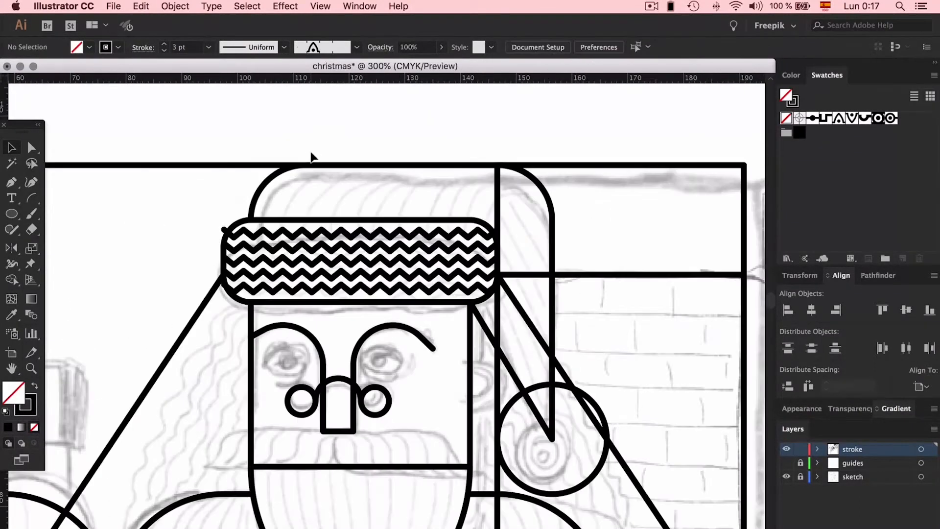
pyautogui.scroll(-5, 338, 185)
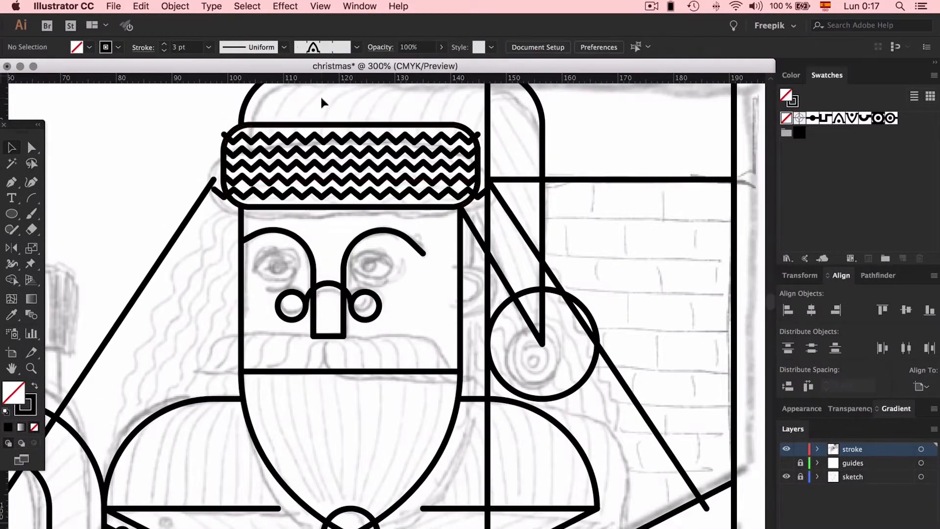
# - Apply the Zig Zag effect again to the diagonal hair lines on both sides of the face
pyautogui.press('a')
pyautogui.click(268, 142)
pyautogui.hscroll(-10, 268, 142)
pyautogui.press('v')
pyautogui.click(343, 279)
pyautogui.click(285, 6)
pyautogui.click(306, 21)
# - Add a diagonal line below the arch band on the coat and give it the square meander pattern brush
pyautogui.hscroll(8, 541, 195)
pyautogui.hscroll(-15, 149, 181)
pyautogui.scroll(-6, 150, 183)
pyautogui.hscroll(8, 150, 182)
pyautogui.moveTo(369, 251); pyautogui.dragTo(369, 351)
pyautogui.click(357, 47)
pyautogui.click(276, 216)
pyautogui.click(477, 360)
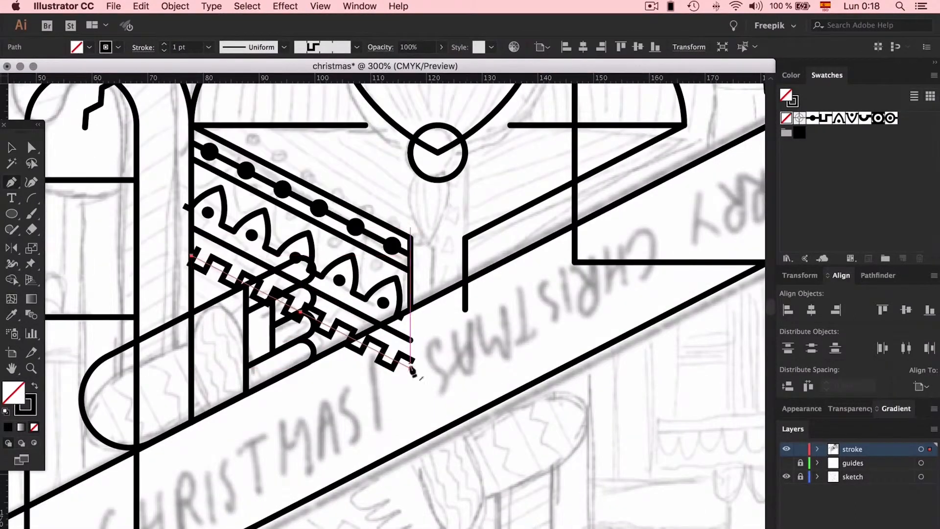
pyautogui.click(429, 360)
# - Duplicate the coat's front edge outline in place and offset the copy slightly outward to form a double border
pyautogui.scroll(4, 488, 352)
pyautogui.click(366, 343)
pyautogui.press('super+c')
pyautogui.press('super+f')
pyautogui.moveTo(366, 214); pyautogui.dragTo(388, 195)
pyautogui.click(402, 327)
# - Shift the coat's arch and meander bands up to tighten their spacing, and place a straight line below the meander
pyautogui.press('super+minus')
pyautogui.press('super+minus')
pyautogui.press('super+minus')
pyautogui.press('super+plus')
pyautogui.press('super+plus')
pyautogui.press('super+plus')
# - Divide the tall rectangle beside the candy cane with two vertical lines
pyautogui.press('super+plus')
pyautogui.press('super+plus')
pyautogui.moveTo(357, 367); pyautogui.dragTo(356, 342)
pyautogui.moveTo(294, 401); pyautogui.dragTo(244, 386)
pyautogui.scroll(-4, 294, 363)
pyautogui.click(80, 242)
pyautogui.press('super+minus')
pyautogui.press('super+minus')
pyautogui.press('super+minus')
pyautogui.press('super+minus')
pyautogui.press('super+minus')
pyautogui.press('super+plus')
pyautogui.press('super+plus')
pyautogui.press('super+plus')
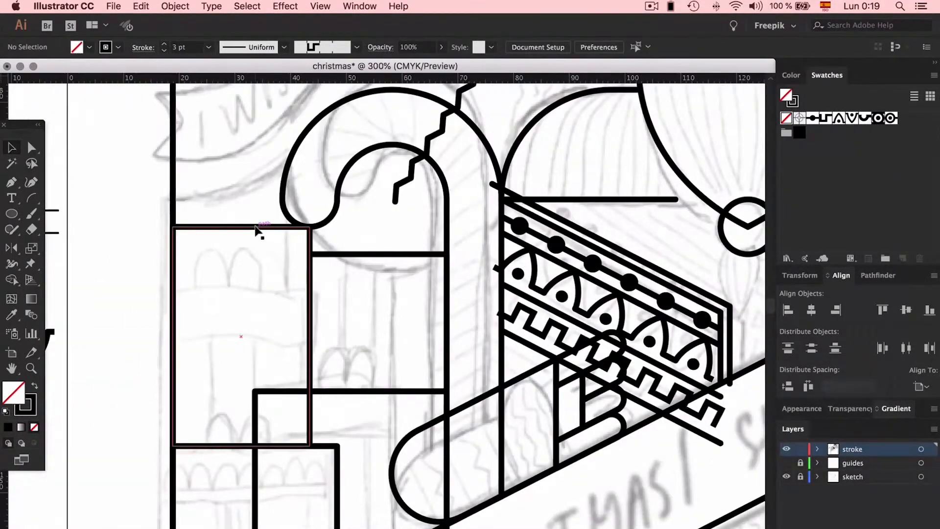
pyautogui.click(256, 227)
pyautogui.moveTo(309, 337)
pyautogui.mouseDown()
pyautogui.moveTo(254, 343)
pyautogui.moveTo(268, 339)
pyautogui.mouseUp()
pyautogui.click(285, 300)
# - Draw a gently curved line about 28 mm long through the beard, from its tip up to the face's bottom edge
pyautogui.scroll(5, 286, 301)
pyautogui.hscroll(3, 286, 300)
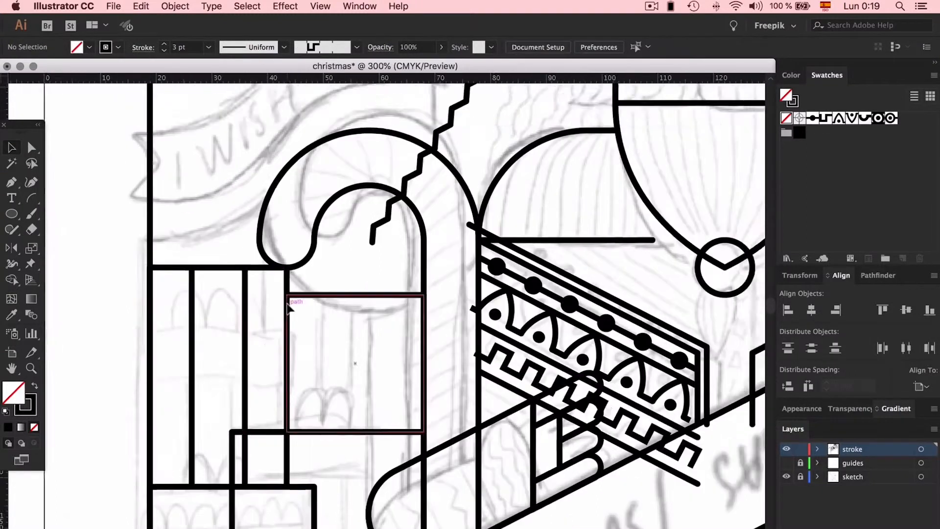
pyautogui.hscroll(5, 285, 301)
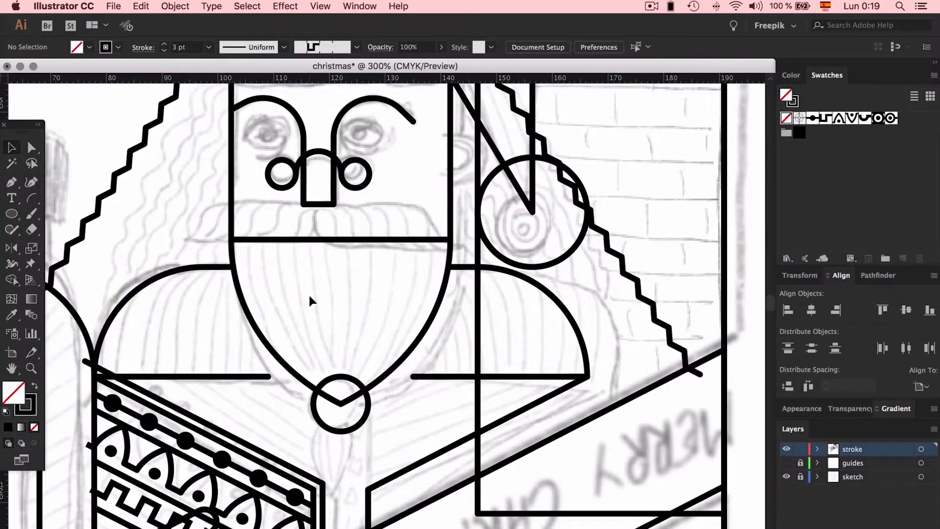
pyautogui.press('p')
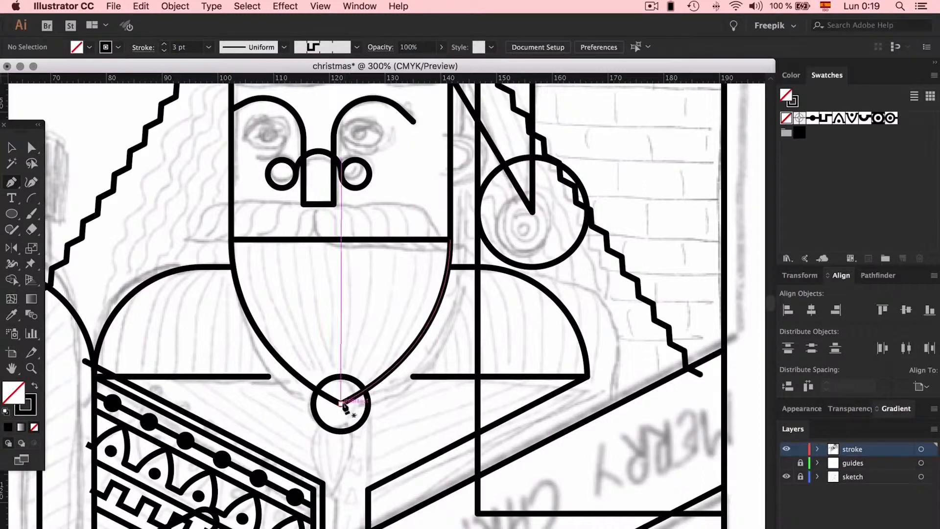
pyautogui.click(329, 346)
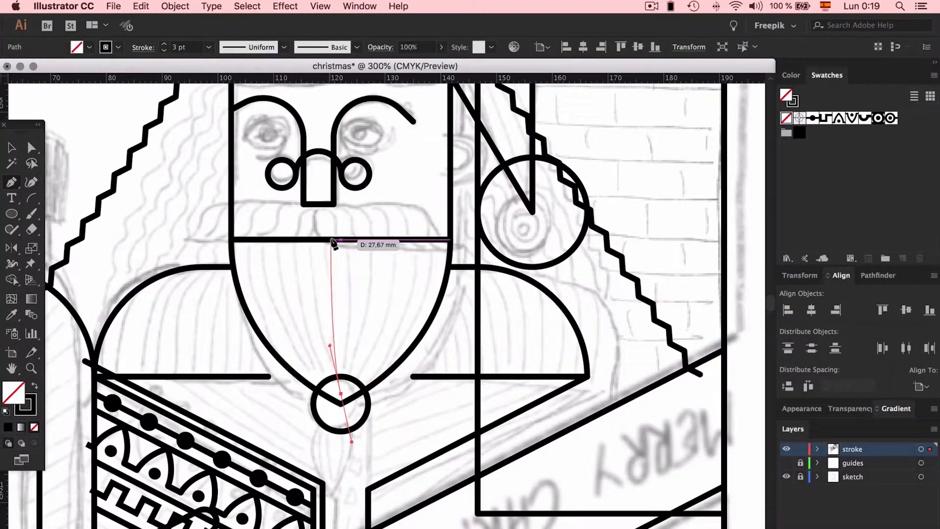
pyautogui.click(329, 240)
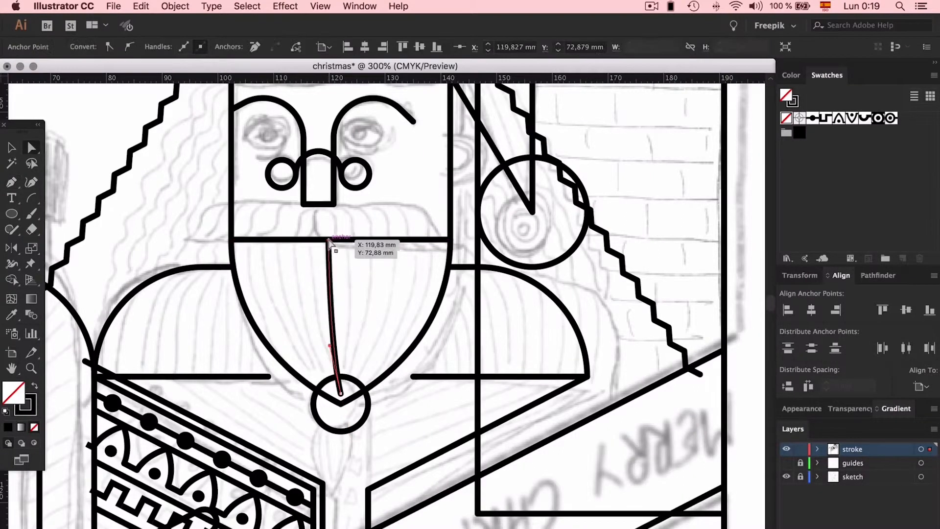
# - Snap the curved line's lower end to the beard's tip and adjust its upper end and handle along the face's bottom edge
pyautogui.press('a')
pyautogui.press('Left')
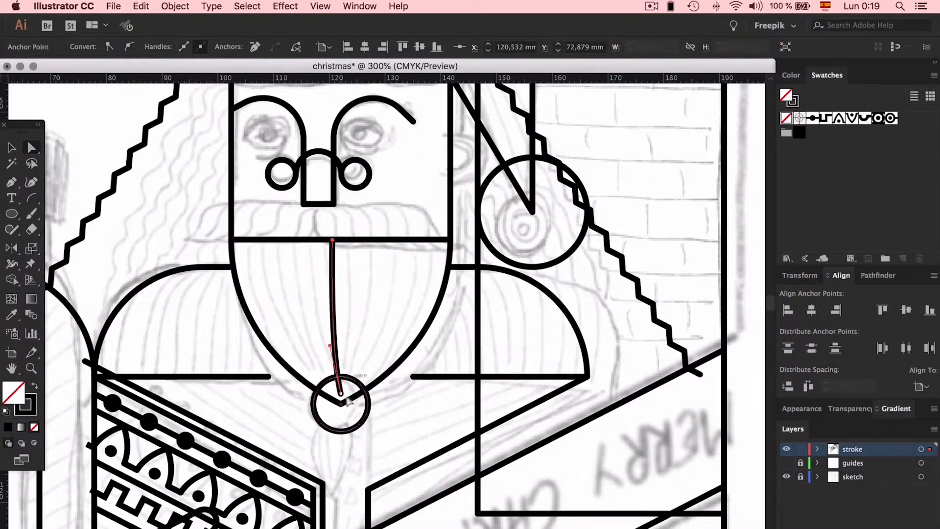
pyautogui.moveTo(342, 394); pyautogui.dragTo(340, 405)
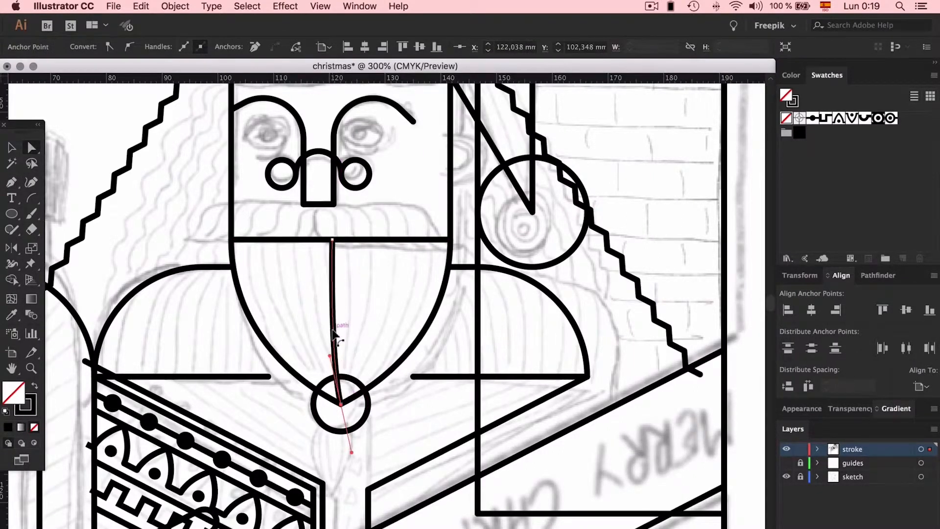
pyautogui.click(330, 239)
pyautogui.moveTo(333, 350); pyautogui.dragTo(334, 350)
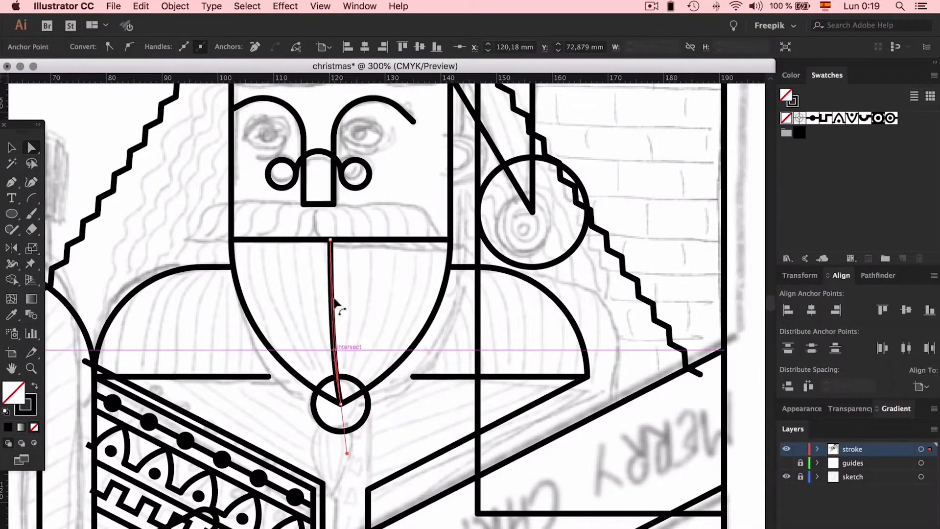
pyautogui.click(368, 283)
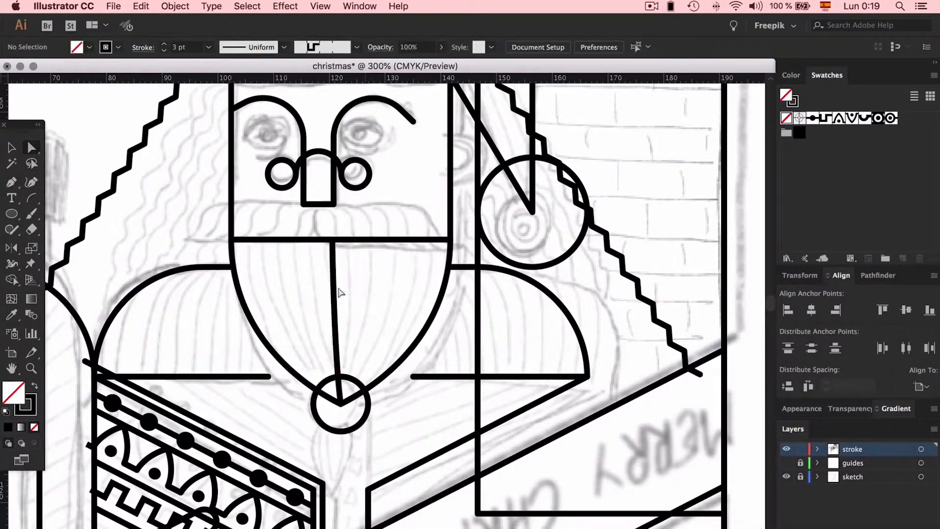
# - Separate the beard's left curve from the face outline as its own path, kept in the same place
pyautogui.click(232, 267)
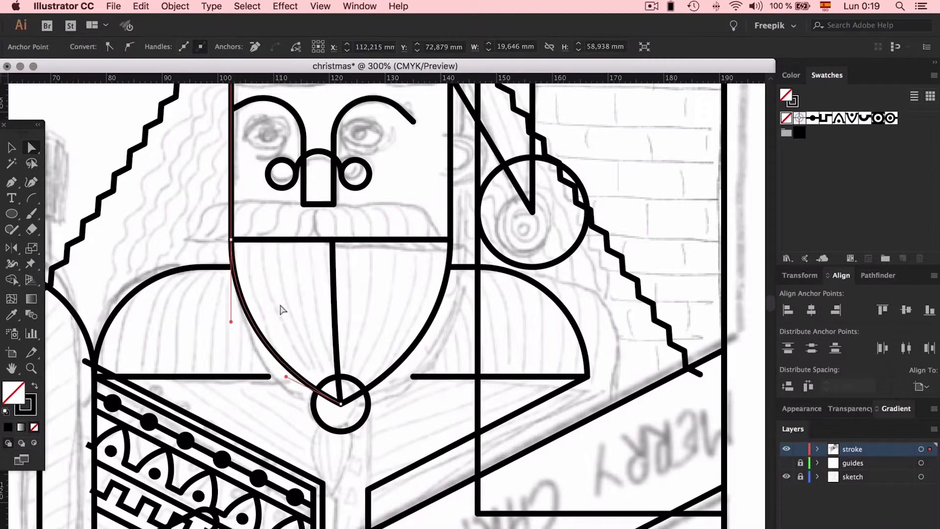
pyautogui.click(284, 313)
pyautogui.moveTo(235, 353); pyautogui.dragTo(238, 360)
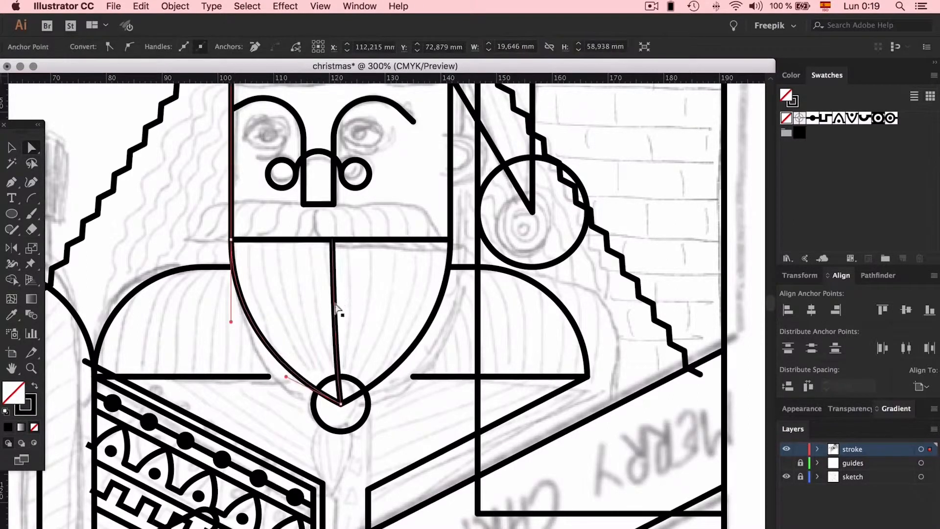
pyautogui.click(341, 403)
pyautogui.press('v')
pyautogui.press('a')
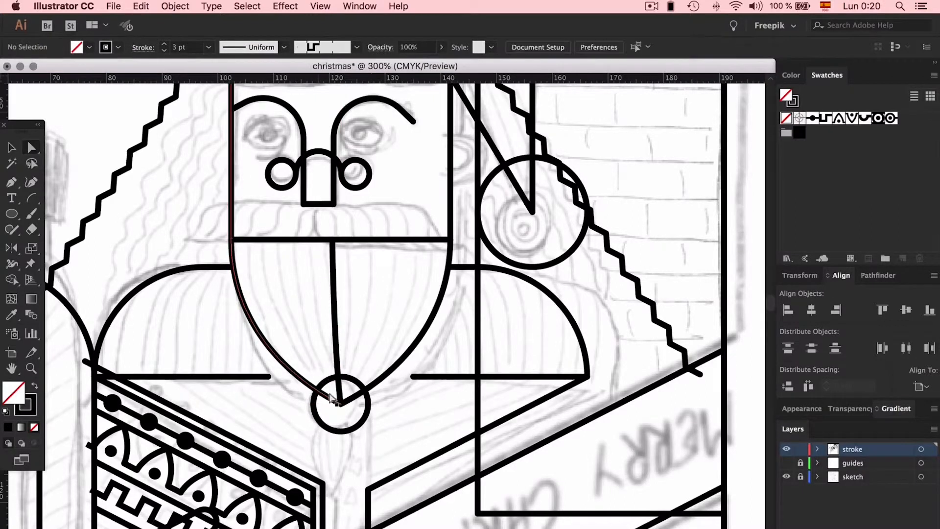
pyautogui.click(340, 403)
pyautogui.press('Delete')
pyautogui.press('v')
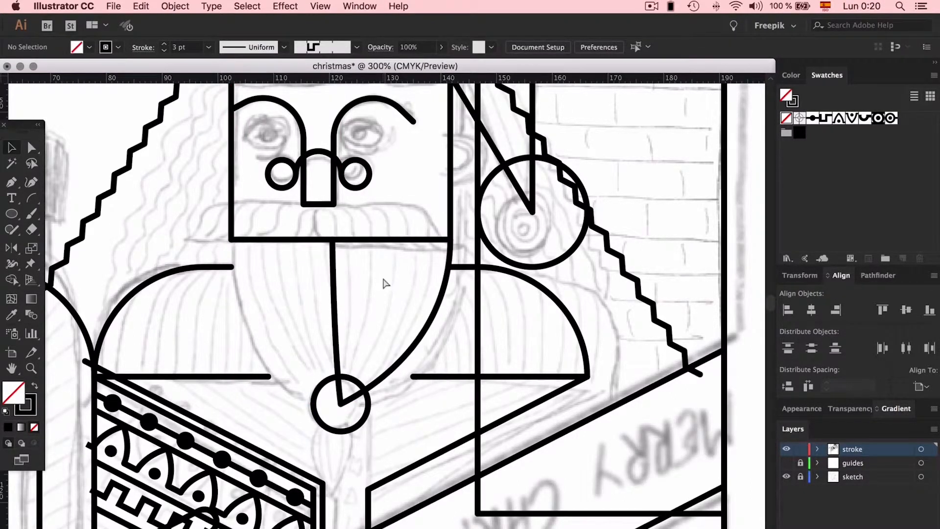
pyautogui.press('super+z')
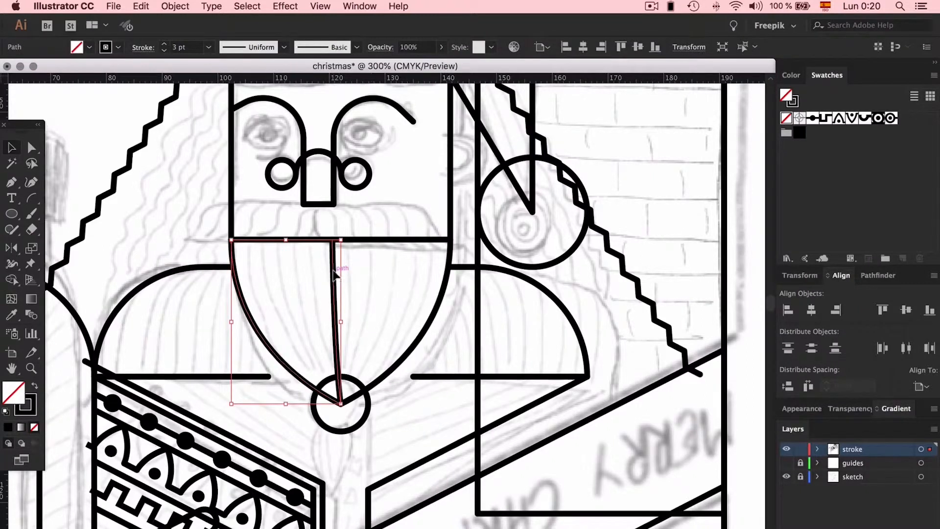
# - Make a blend between the beard's left curve and its centre line
pyautogui.click(175, 6)
pyautogui.moveTo(199, 322)
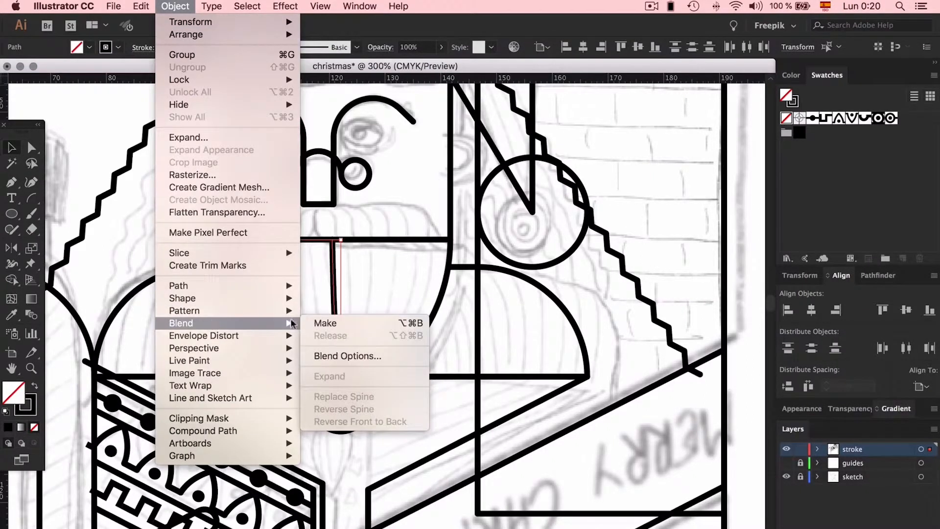
pyautogui.click(326, 323)
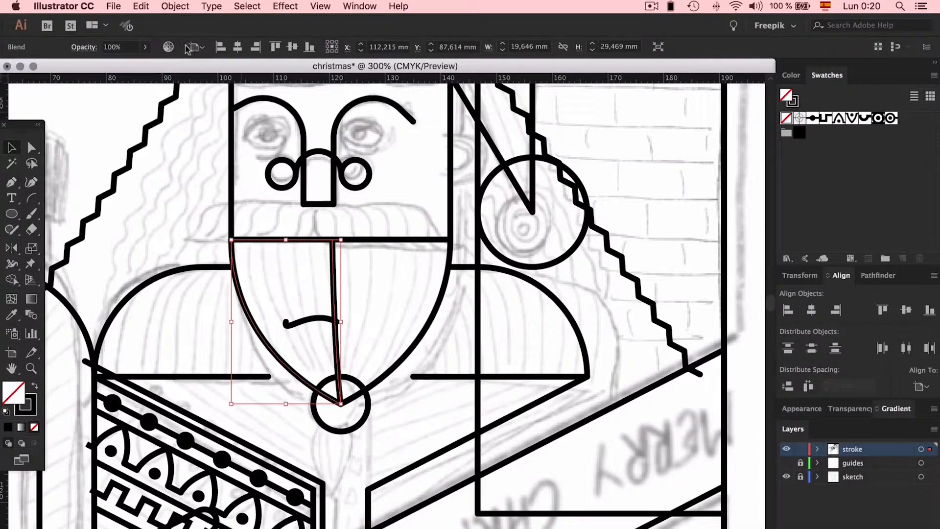
# - Set the blend spacing to Specified Steps with the preview on, and raise the number of steps to 2
pyautogui.click(176, 7)
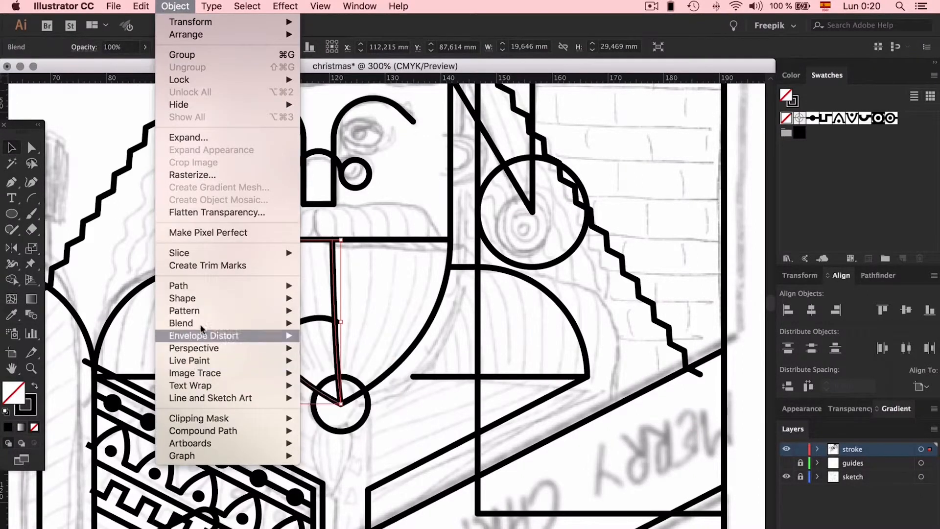
pyautogui.moveTo(201, 324)
pyautogui.click(402, 356)
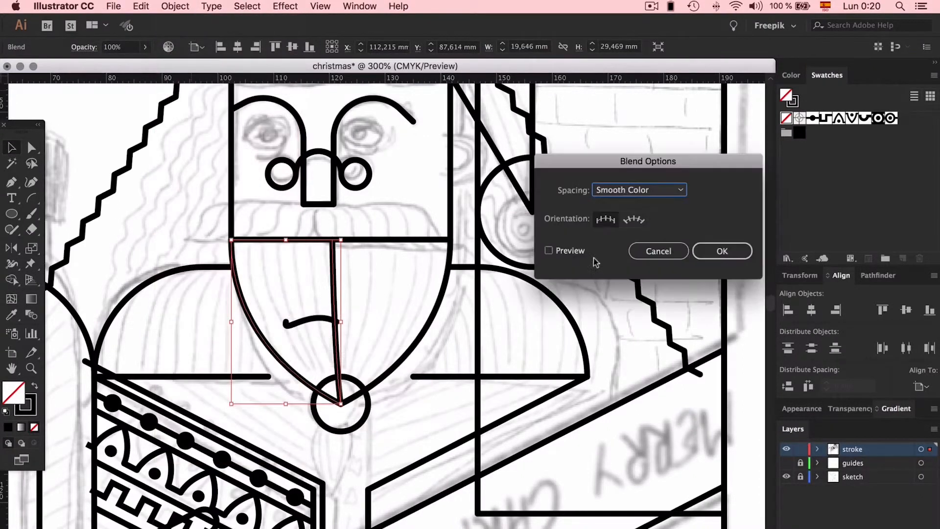
pyautogui.click(643, 192)
pyautogui.click(643, 219)
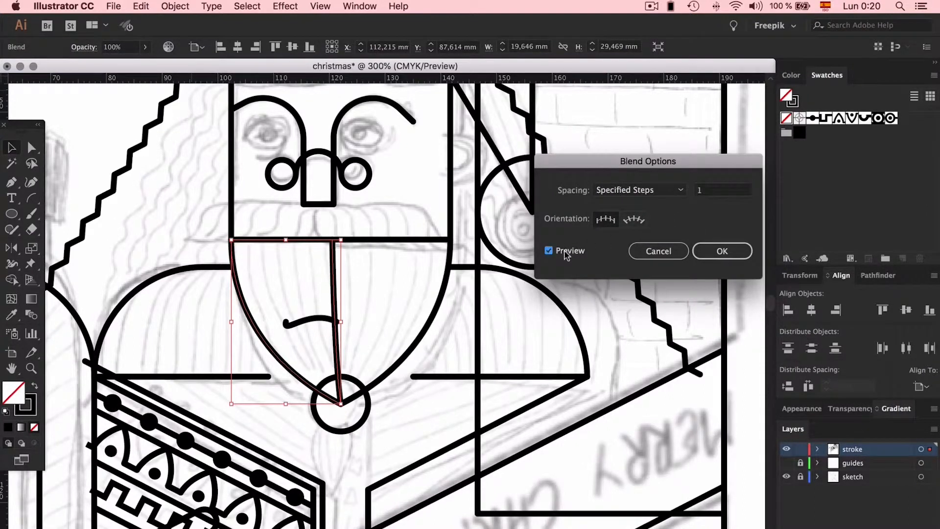
pyautogui.press('Up')
pyautogui.press('Up')
pyautogui.press('Up')
pyautogui.press('Up')
pyautogui.press('Up')
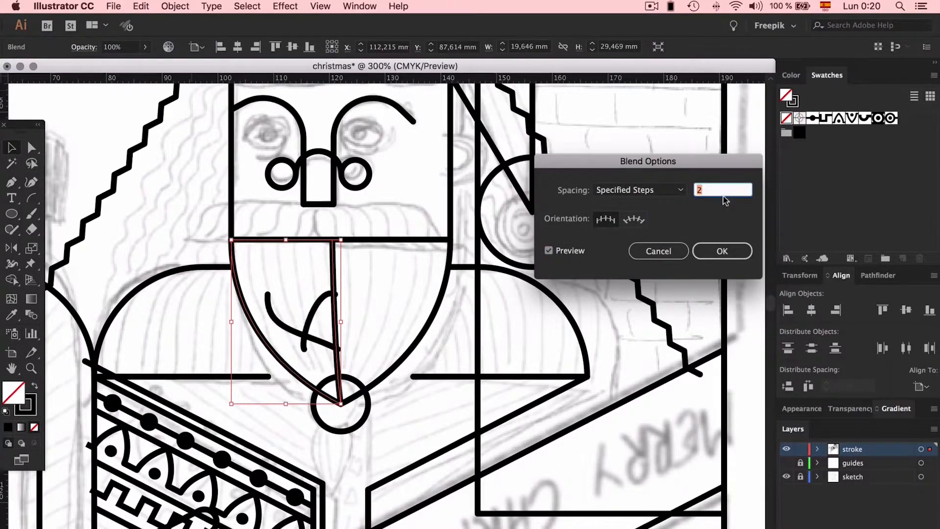
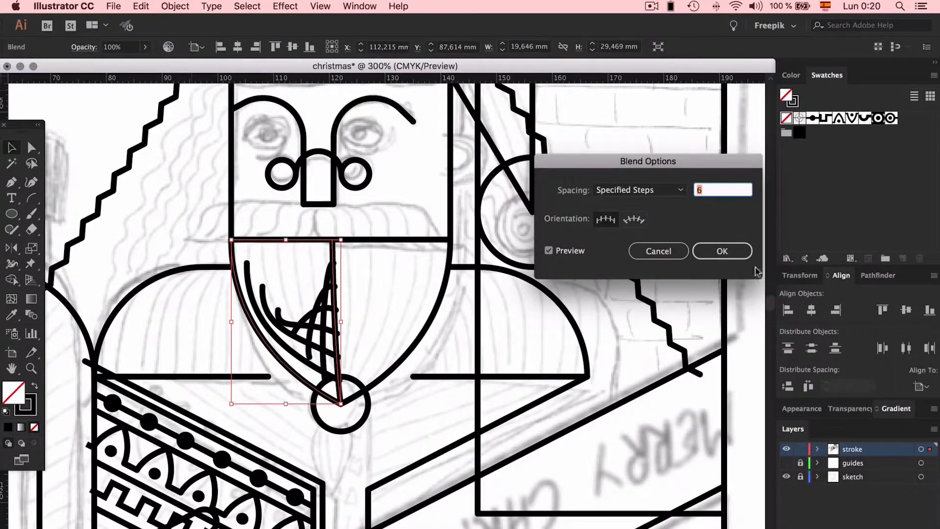
# - Raise the beard blend to 8 specified steps and apply it
pyautogui.press('Up')
pyautogui.press('Up')
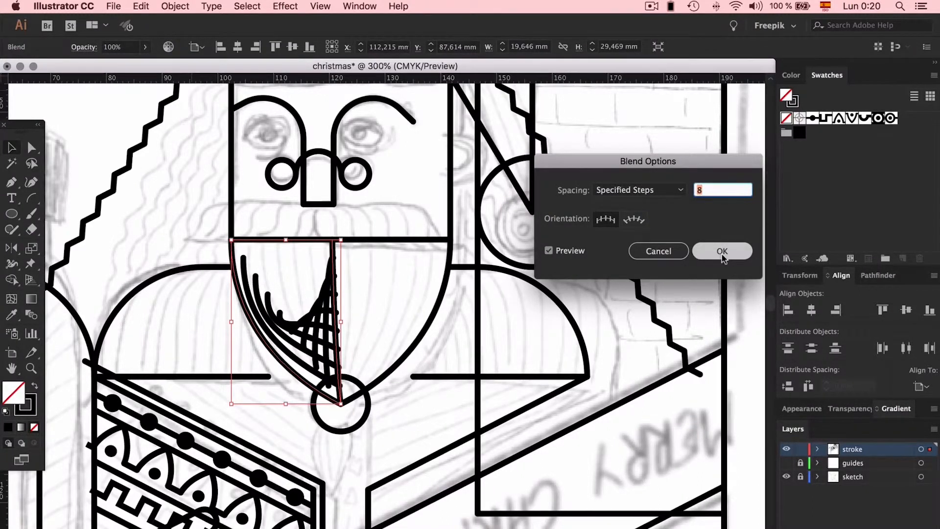
pyautogui.click(722, 253)
# - Reverse the left curve's direction inside the blend from its upper end so the beard lines fan out without crossing
pyautogui.click(233, 263)
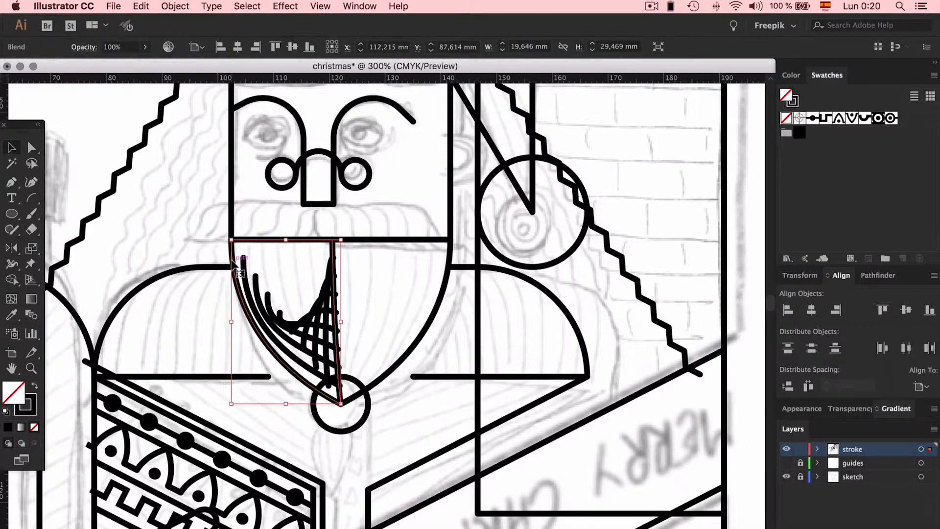
pyautogui.press('p')
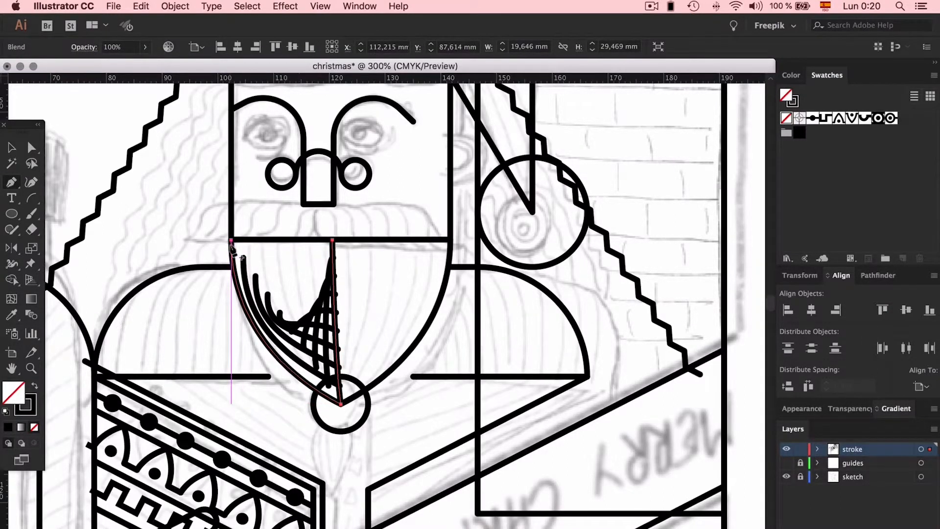
pyautogui.click(262, 254)
pyautogui.press('v')
pyautogui.click(233, 255)
pyautogui.doubleClick(232, 253)
pyautogui.press('p')
pyautogui.click(232, 240)
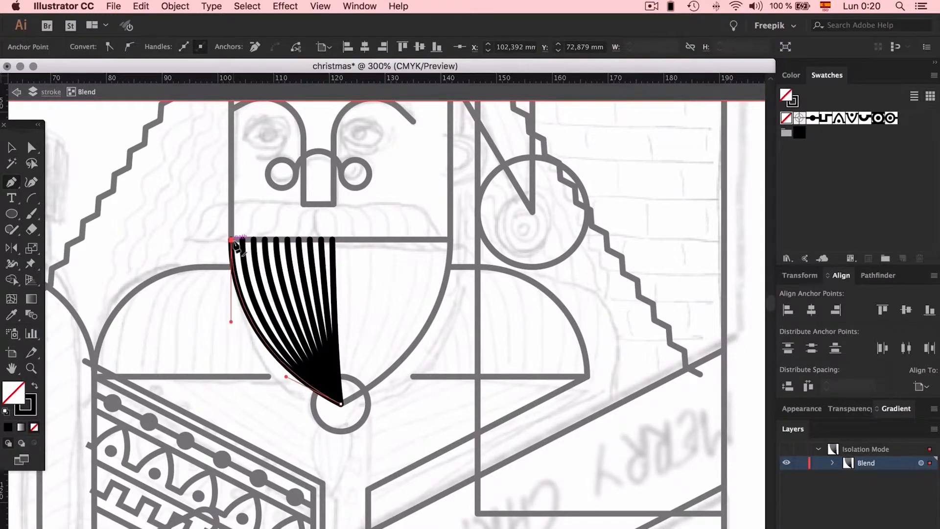
pyautogui.press('v')
pyautogui.doubleClick(363, 257)
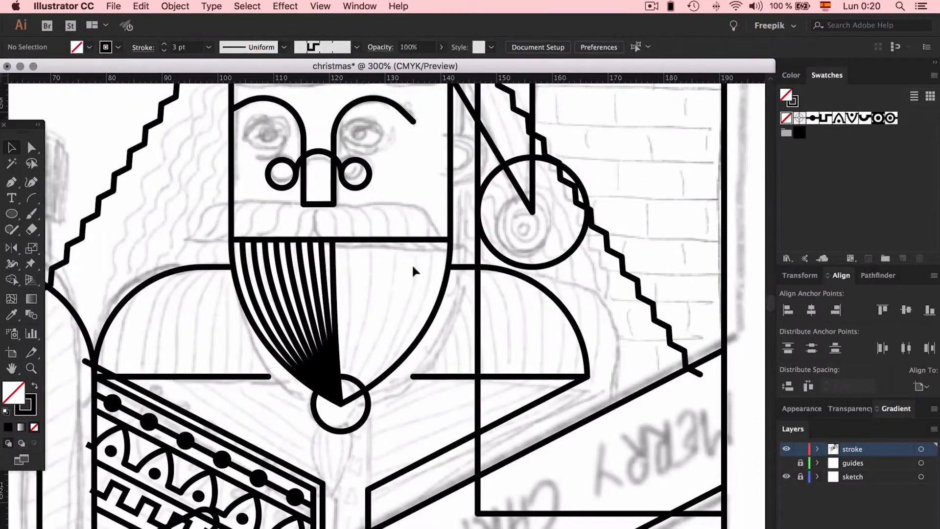
# - Copy the beard blend and mirror the copy onto the right half of the beard
pyautogui.moveTo(305, 290); pyautogui.dragTo(360, 290)
pyautogui.press('o')
pyautogui.moveTo(451, 403); pyautogui.dragTo(299, 398)
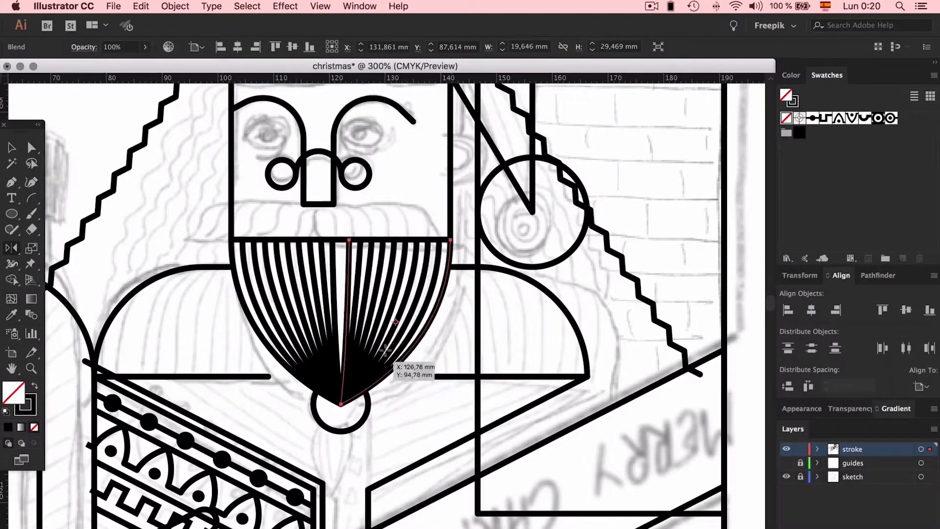
# - Shift the upper ends of the two central beard lines along the face's bottom edge and adjust the right line's handle
pyautogui.click(351, 241)
pyautogui.moveTo(336, 245); pyautogui.dragTo(334, 241)
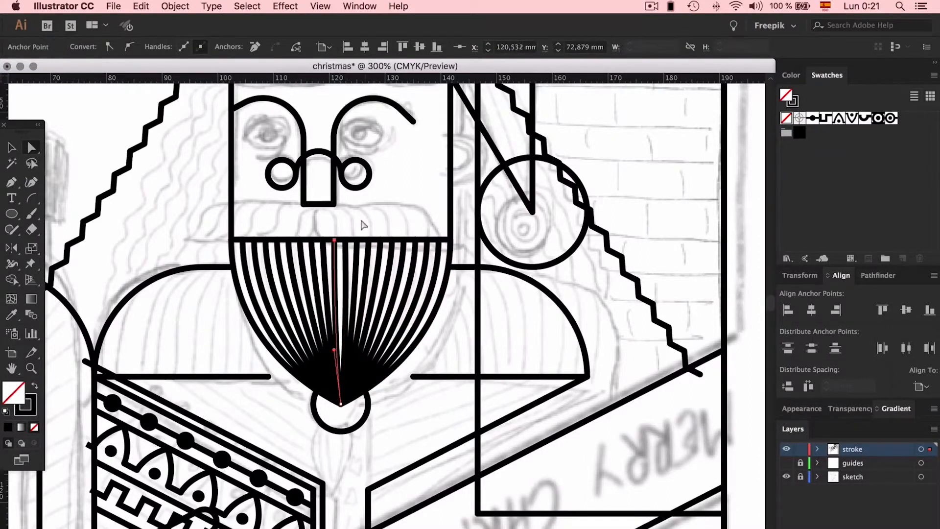
pyautogui.click(365, 218)
pyautogui.click(345, 246)
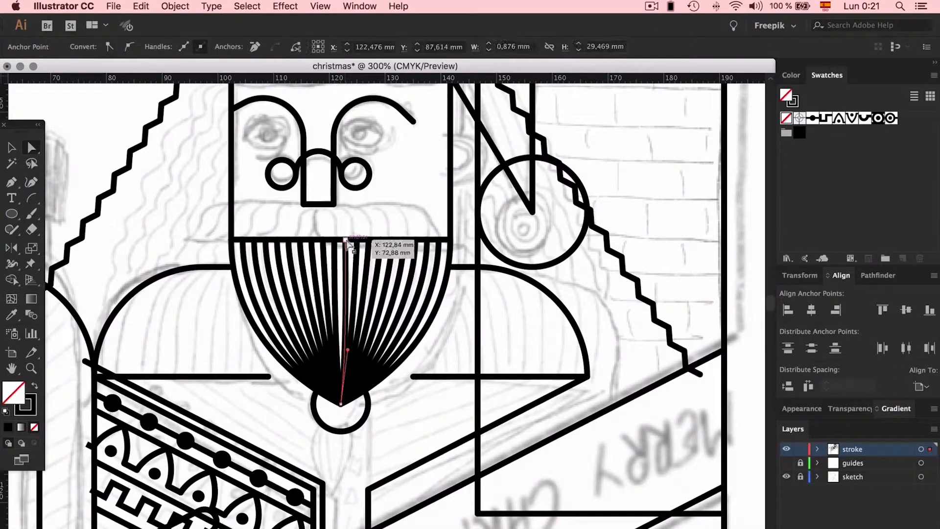
pyautogui.moveTo(345, 240); pyautogui.dragTo(347, 240)
pyautogui.click(375, 225)
pyautogui.click(347, 325)
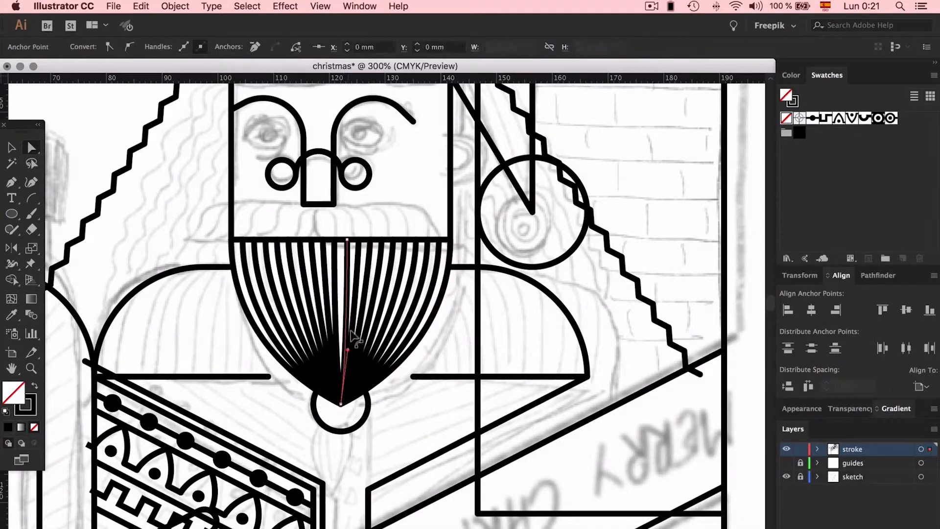
pyautogui.moveTo(345, 342); pyautogui.dragTo(345, 342)
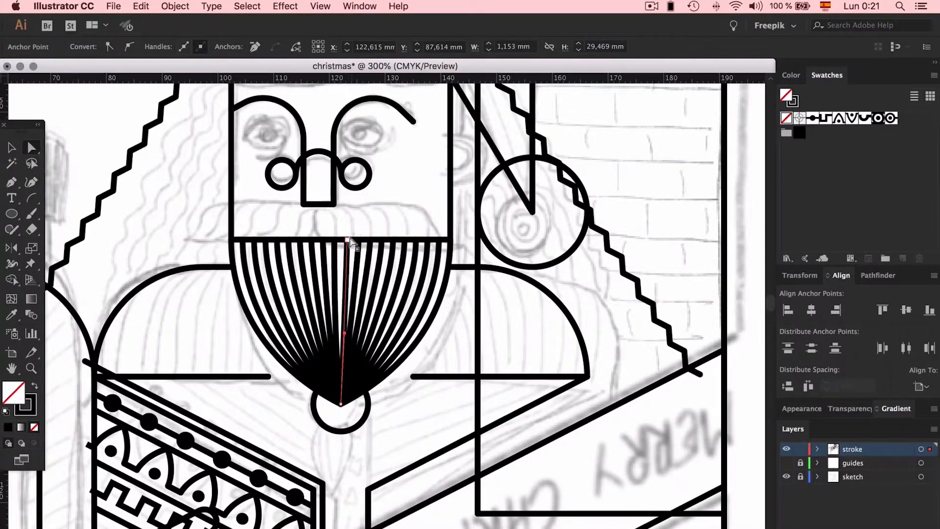
pyautogui.click(370, 237)
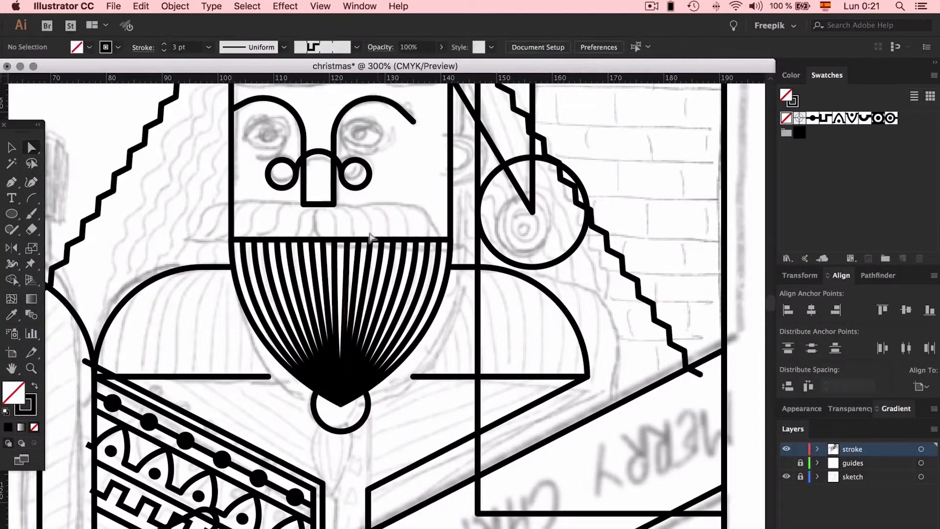
# - Replace the left beard blend with a mirrored copy of the adjusted right one
pyautogui.click(315, 284)
pyautogui.press('Delete')
pyautogui.moveTo(405, 274); pyautogui.dragTo(293, 277)
pyautogui.press('o')
pyautogui.moveTo(409, 359); pyautogui.dragTo(409, 359)
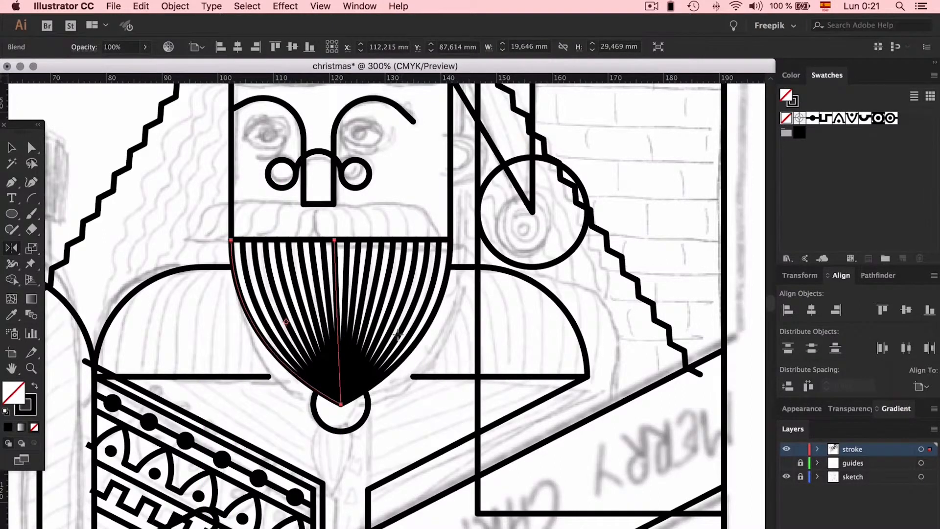
pyautogui.press('v')
pyautogui.click(452, 333)
# - Draw a right-angled, three-segment stepped path about 6 mm wide and 6 mm high at the moustache's left end
pyautogui.scroll(5, 456, 319)
pyautogui.hscroll(-3, 456, 319)
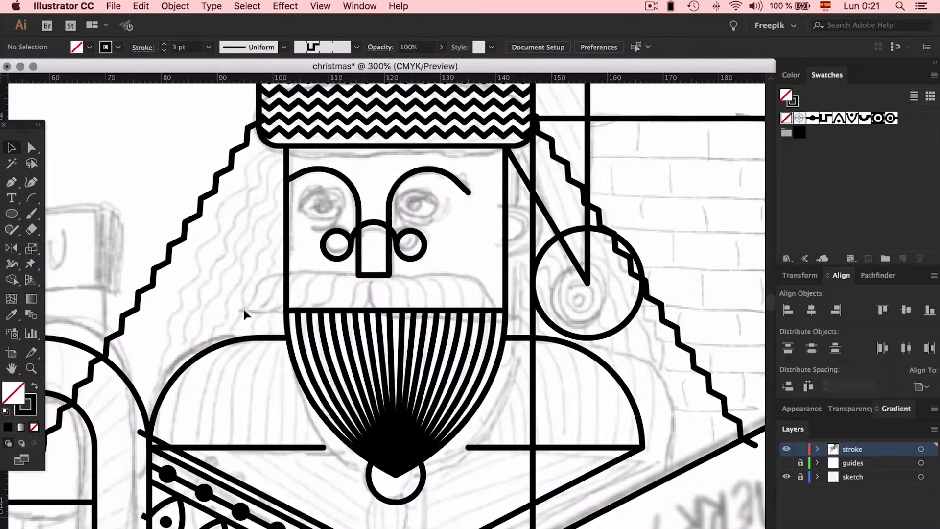
pyautogui.press('super+plus')
pyautogui.press('super+plus')
pyautogui.press('super+plus')
pyautogui.press('p')
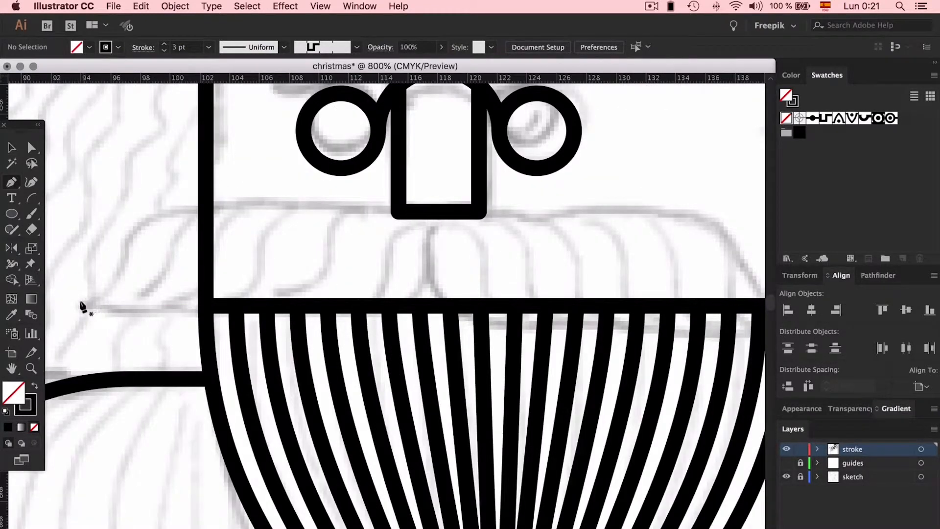
pyautogui.click(79, 302)
pyautogui.click(123, 302)
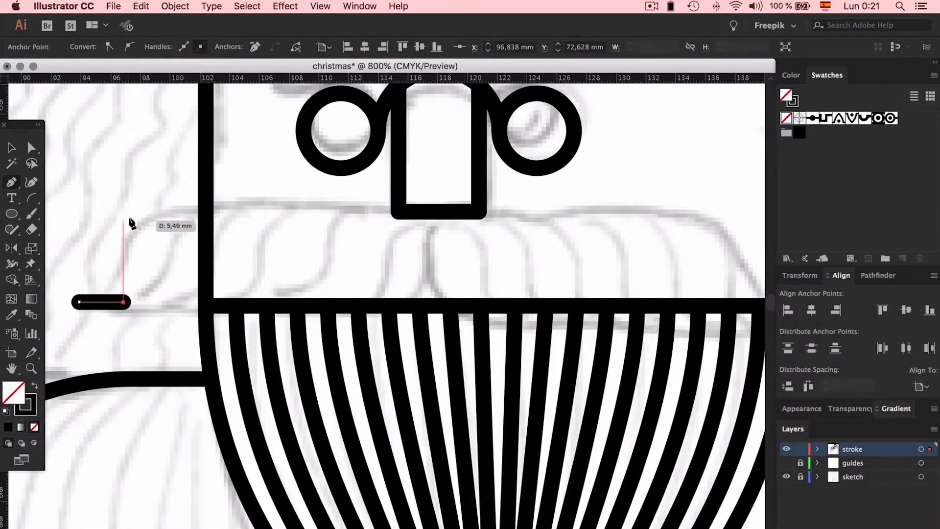
pyautogui.click(123, 212)
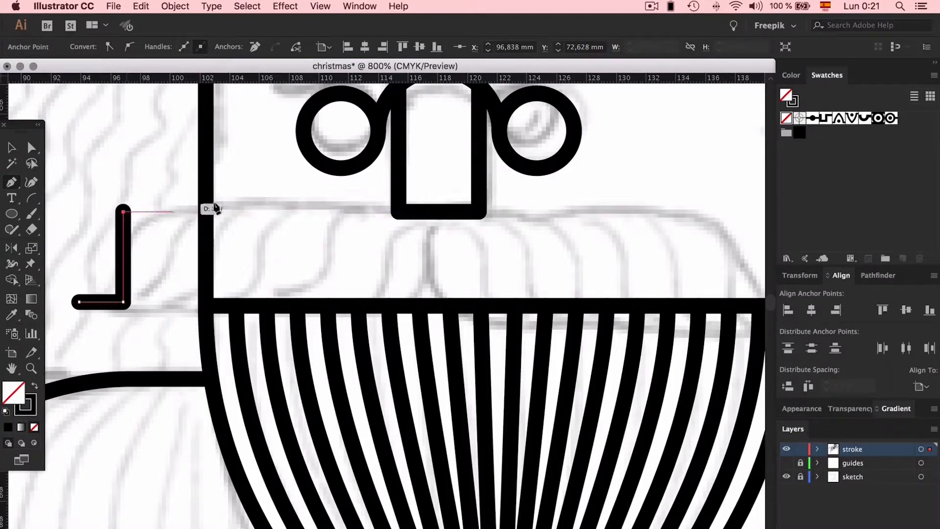
pyautogui.click(168, 211)
# - Try rounding both inner corners of the stepped path into an S-curve
pyautogui.press('super')
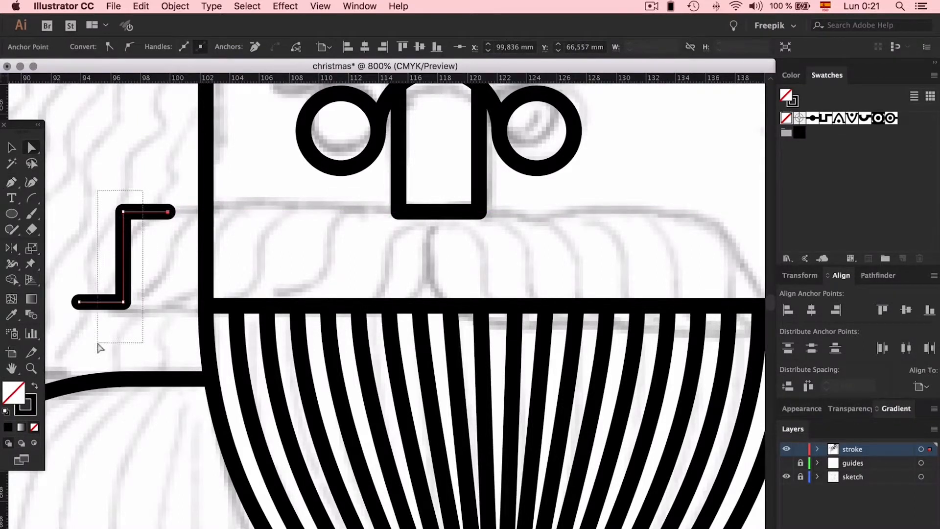
pyautogui.moveTo(98, 342); pyautogui.dragTo(97, 344)
pyautogui.moveTo(117, 294); pyautogui.dragTo(8, 177)
pyautogui.press('v')
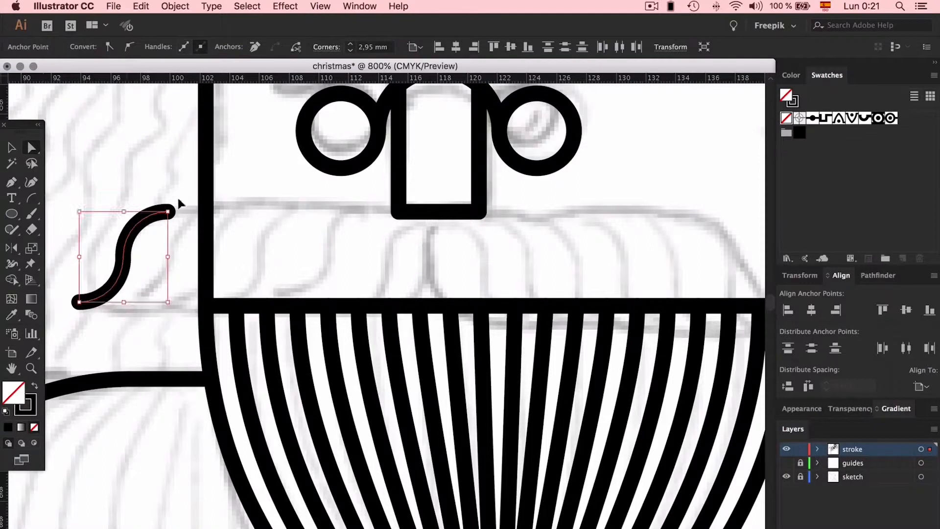
pyautogui.press('super+z')
# - Extend both open ends of the stepped path slightly outwards
pyautogui.moveTo(165, 231); pyautogui.dragTo(161, 234)
pyautogui.press('Right')
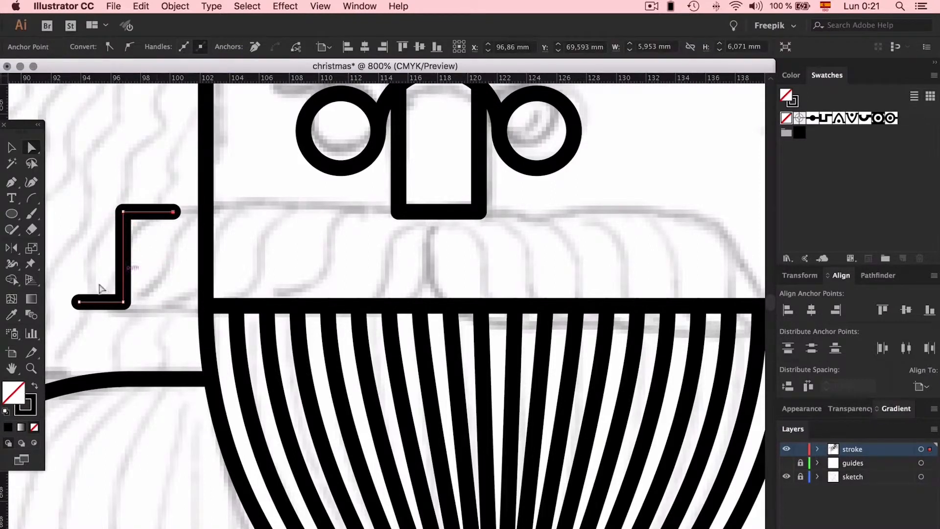
pyautogui.click(79, 302)
pyautogui.press('Left')
# - Round the stepped path's two inner corners fully into a smooth S-curve and remove the short straight ends
pyautogui.moveTo(102, 172); pyautogui.dragTo(145, 346)
pyautogui.moveTo(117, 295); pyautogui.dragTo(31, 168)
pyautogui.click(69, 155)
pyautogui.click(174, 212)
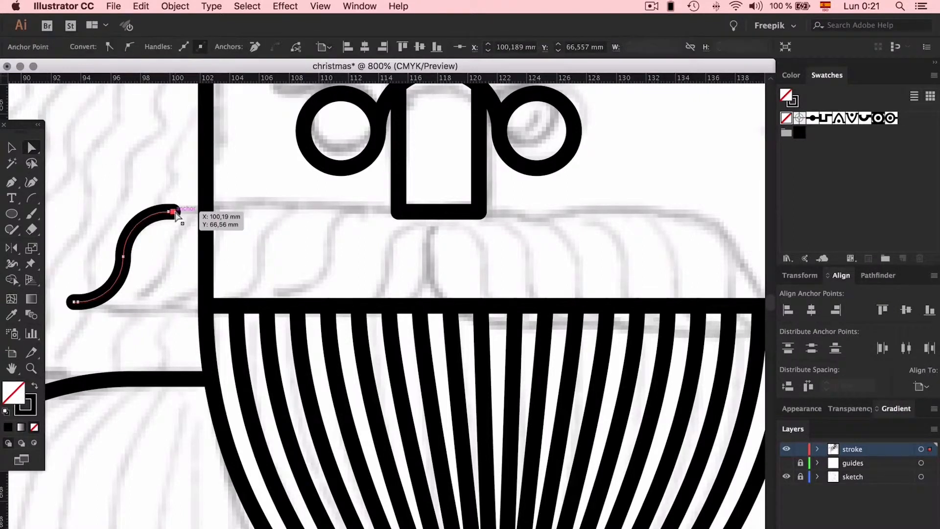
pyautogui.click(102, 308)
# - Copy the S-curve horizontally to end below the centre of the nose and make a blend between both curves
pyautogui.press('v')
pyautogui.moveTo(122, 254); pyautogui.dragTo(396, 263)
pyautogui.keyDown('shift'); pyautogui.click(142, 235); pyautogui.keyUp('shift')
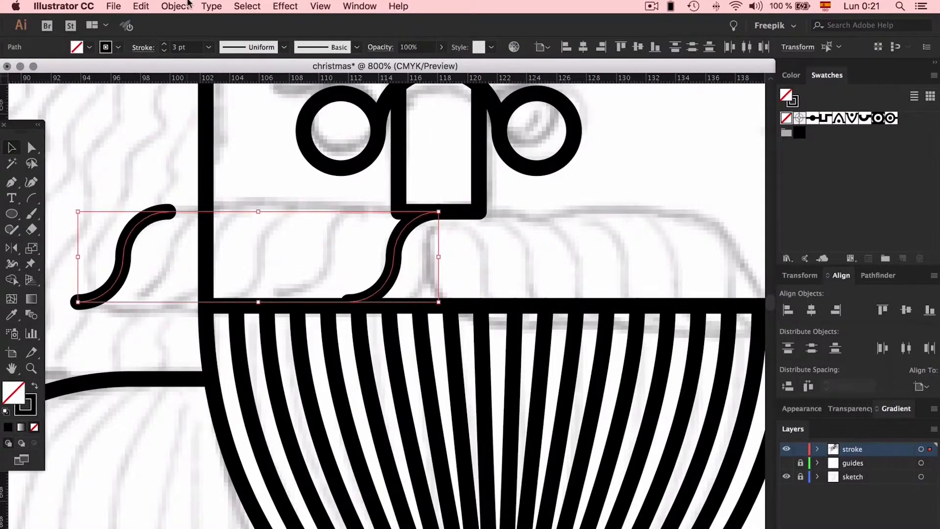
pyautogui.click(175, 6)
pyautogui.moveTo(239, 323)
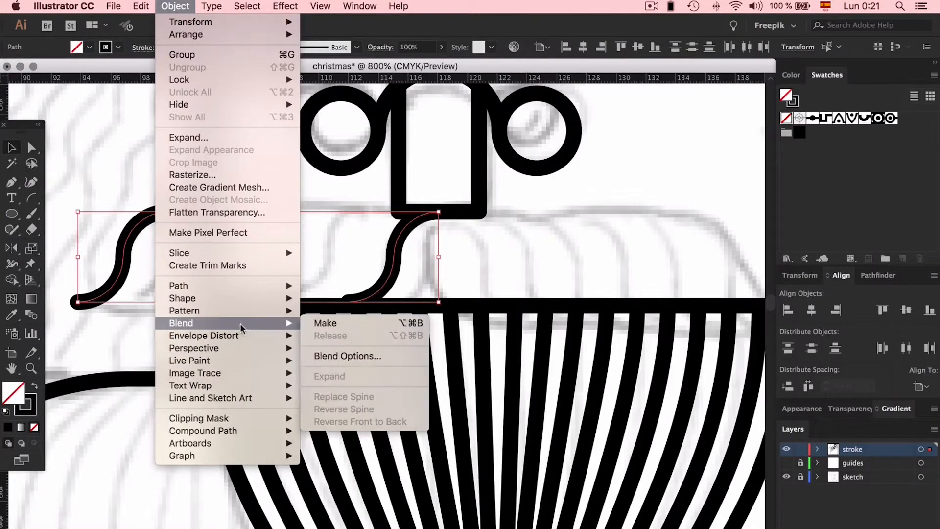
pyautogui.click(347, 322)
# - Set the moustache blend's spacing to Specified Steps with 8 steps and the preview on
pyautogui.click(174, 6)
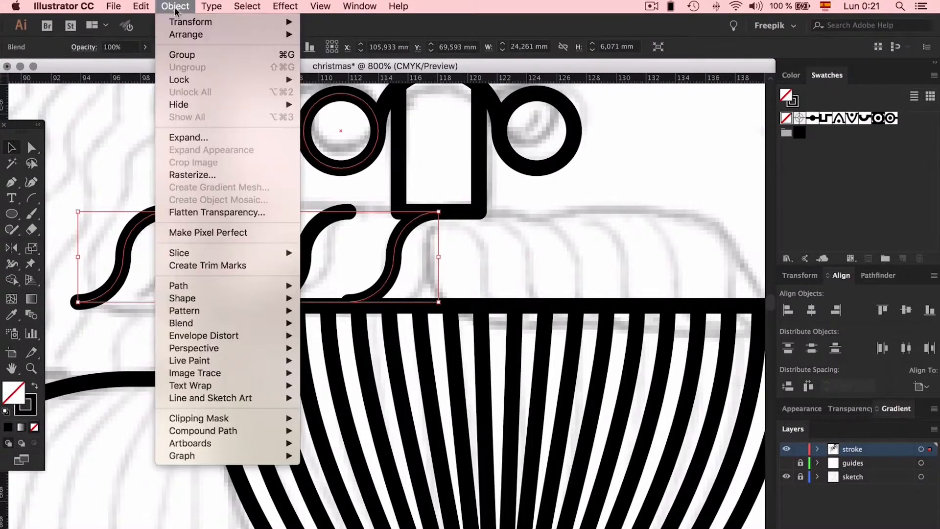
pyautogui.moveTo(222, 326)
pyautogui.click(365, 356)
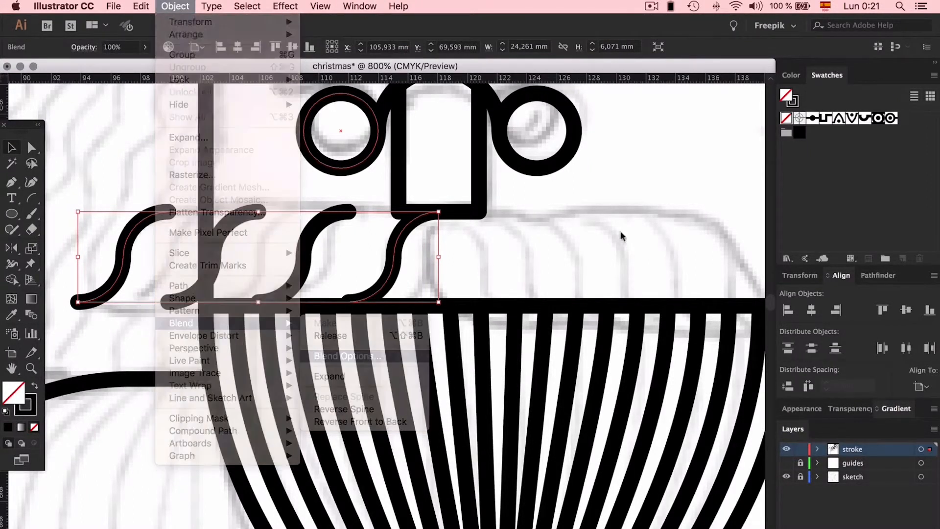
pyautogui.click(647, 194)
pyautogui.click(648, 216)
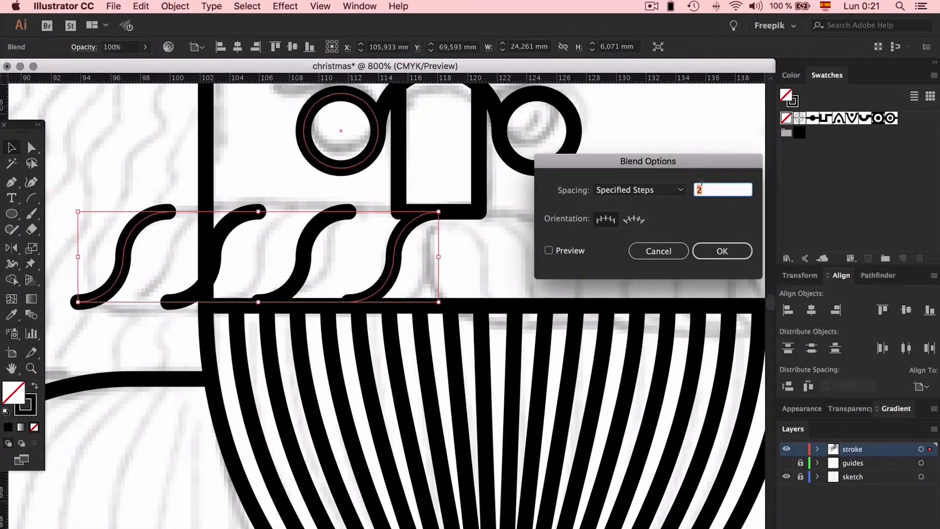
pyautogui.click(548, 251)
pyautogui.write('7')
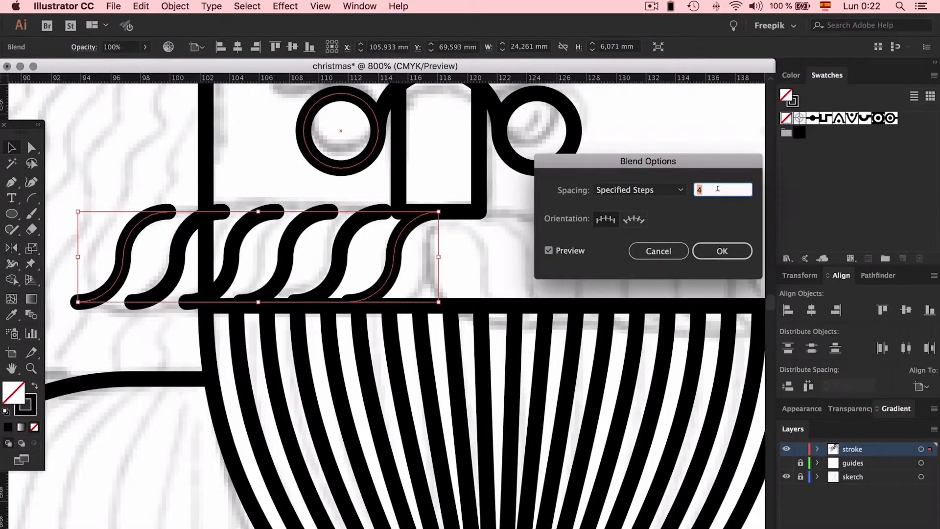
pyautogui.press('Up')
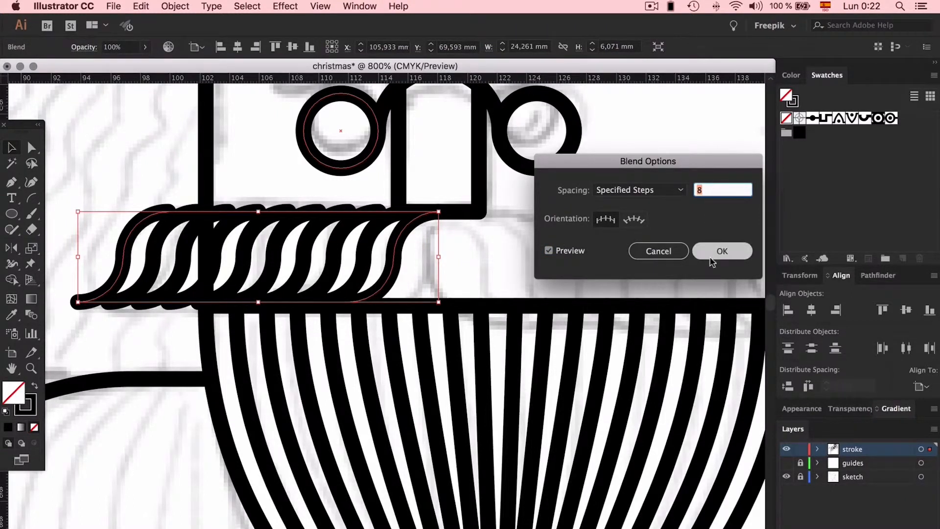
pyautogui.click(722, 250)
pyautogui.click(509, 248)
# - Copy the moustache blend to the right side of the face and mirror it to meet the left half below the nose
pyautogui.click(209, 265)
pyautogui.moveTo(237, 265); pyautogui.dragTo(606, 264)
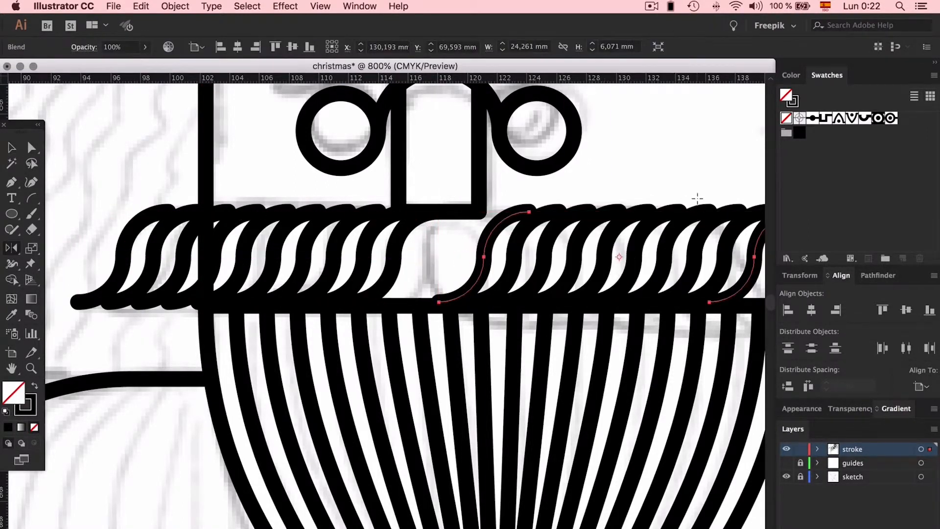
pyautogui.moveTo(698, 213); pyautogui.dragTo(454, 214)
pyautogui.press('v')
pyautogui.click(520, 189)
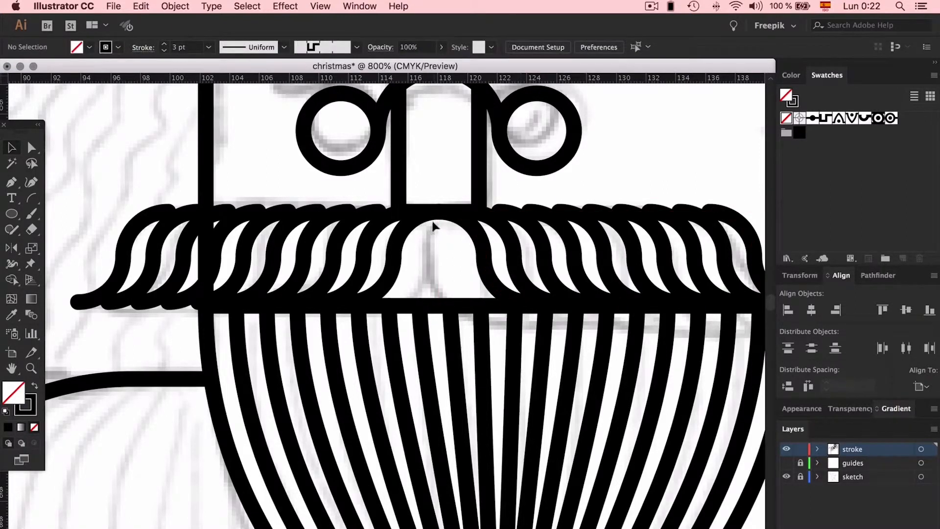
# - Paste a copy of the left moustache blend's innermost curve in front, outside the blend, and colour its stroke yellow
pyautogui.doubleClick(399, 255)
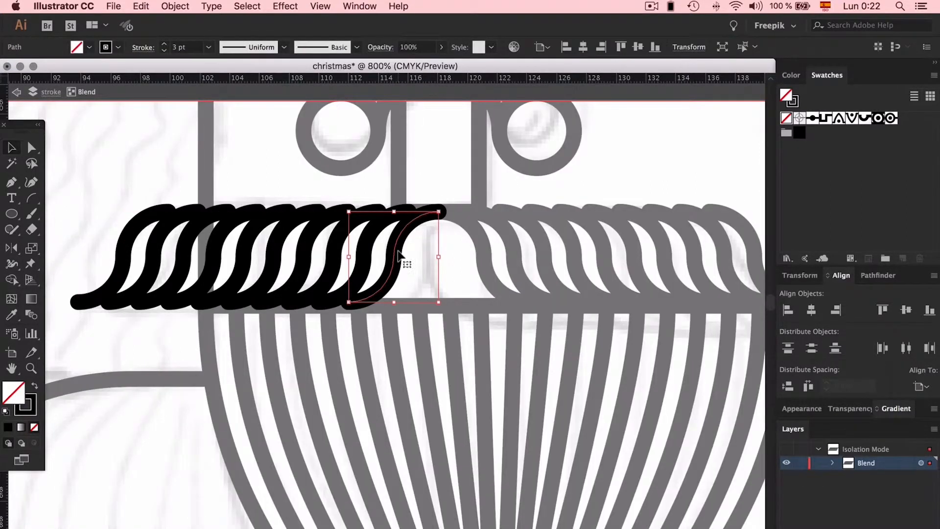
pyautogui.doubleClick(594, 172)
pyautogui.press('super+f')
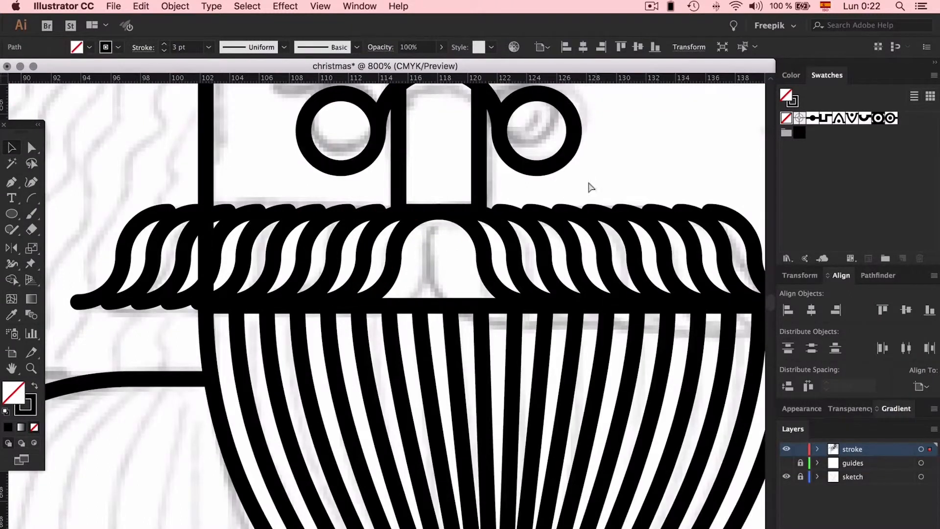
pyautogui.click(34, 398)
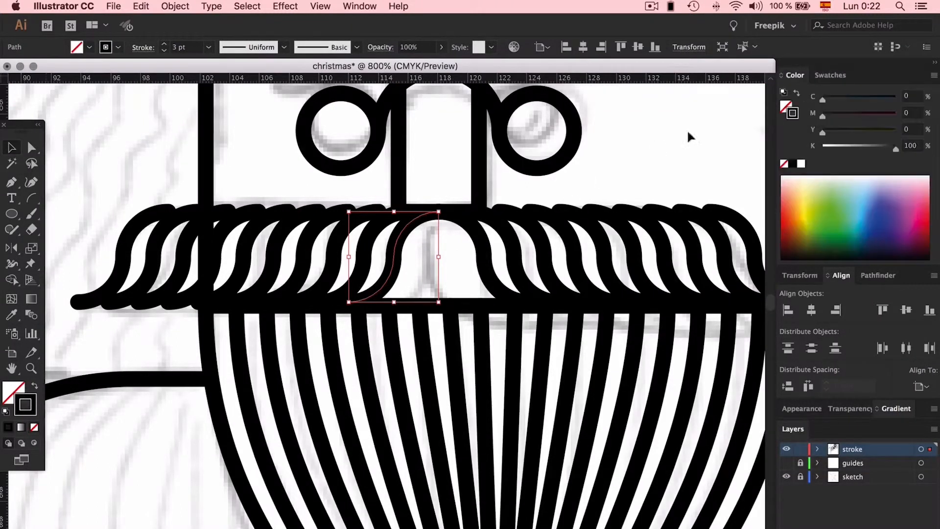
pyautogui.click(803, 208)
pyautogui.click(646, 146)
# - Draw a second curve down to the beard's upper edge and snap its upper end to the yellow curve's top end
pyautogui.press('p')
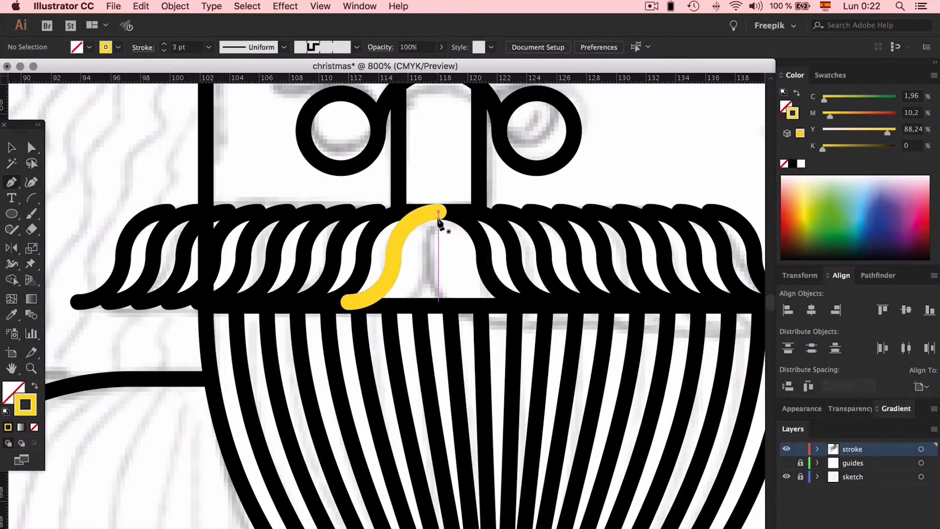
pyautogui.moveTo(438, 219); pyautogui.dragTo(420, 234)
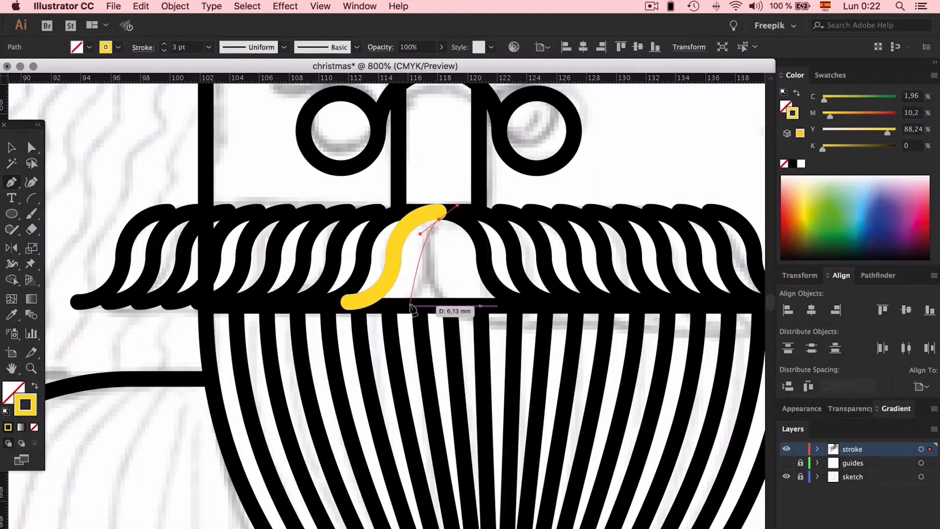
pyautogui.moveTo(414, 305); pyautogui.dragTo(396, 330)
pyautogui.press('a')
pyautogui.click(448, 243)
pyautogui.moveTo(438, 219); pyautogui.dragTo(439, 211)
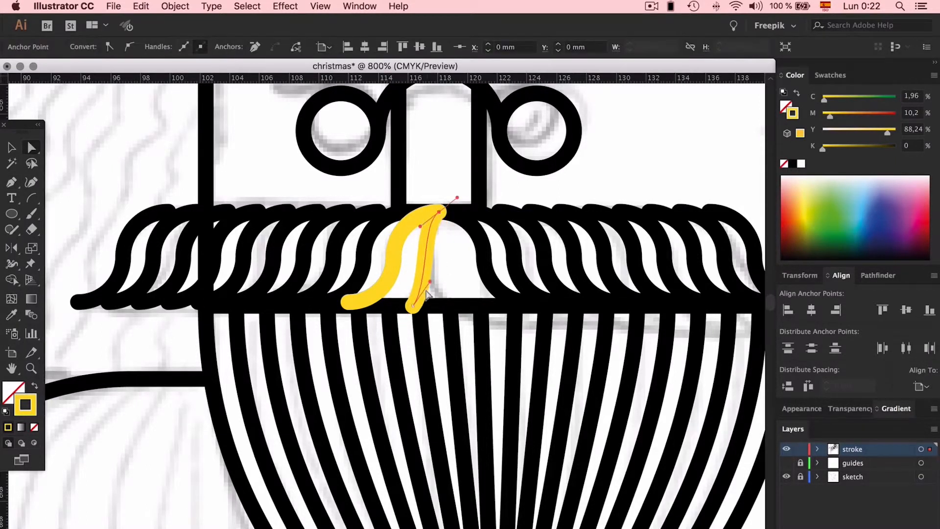
# - Adjust the curvature handles at both ends of the short yellow curve to give it a softer moustache-hair bend
pyautogui.moveTo(429, 281); pyautogui.dragTo(434, 278)
pyautogui.click(427, 237)
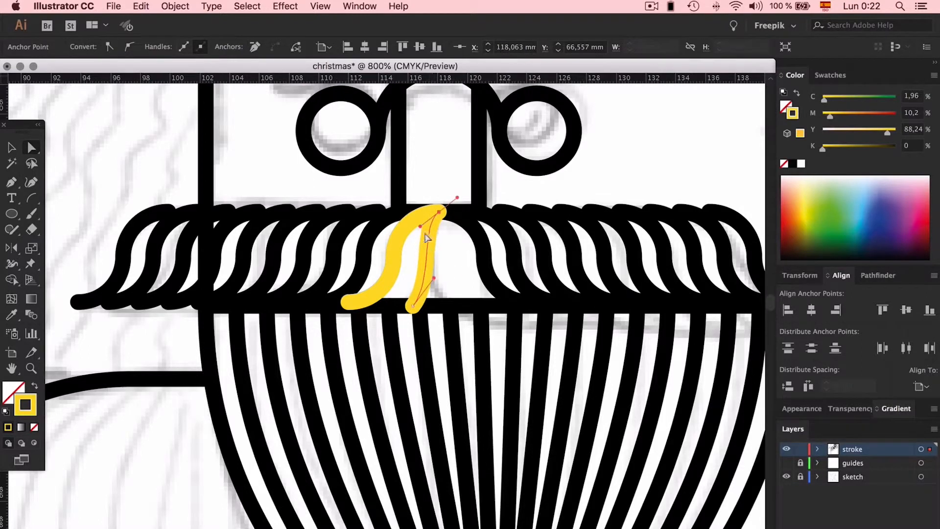
pyautogui.moveTo(421, 228); pyautogui.dragTo(414, 234)
pyautogui.moveTo(434, 278); pyautogui.dragTo(439, 273)
pyautogui.click(451, 262)
pyautogui.press('c')
pyautogui.click(442, 267)
pyautogui.click(589, 307)
pyautogui.click(588, 308)
pyautogui.click(590, 308)
# - Copy the short yellow curve to the right and mirror it so the two curves meet at their top ends below the nose
pyautogui.press('v')
pyautogui.moveTo(429, 256); pyautogui.dragTo(454, 254)
pyautogui.moveTo(465, 212); pyautogui.dragTo(482, 210)
# - Delete the longer pasted yellow curve and give the mirrored pair the moustache lines' black stroke with the Eyedropper
pyautogui.press('v')
pyautogui.click(396, 244)
pyautogui.press('Delete')
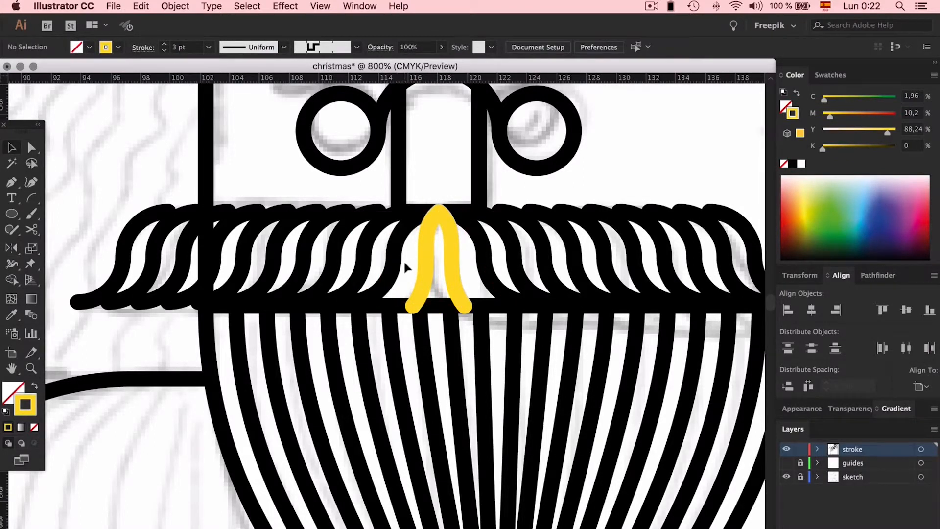
pyautogui.moveTo(451, 266); pyautogui.dragTo(454, 267)
pyautogui.press('i')
pyautogui.click(484, 254)
pyautogui.press('v')
pyautogui.click(481, 271)
# - Try to draw the moustache's upper line with the Pen directly between the outermost curves' top ends, and undo it
pyautogui.press('p')
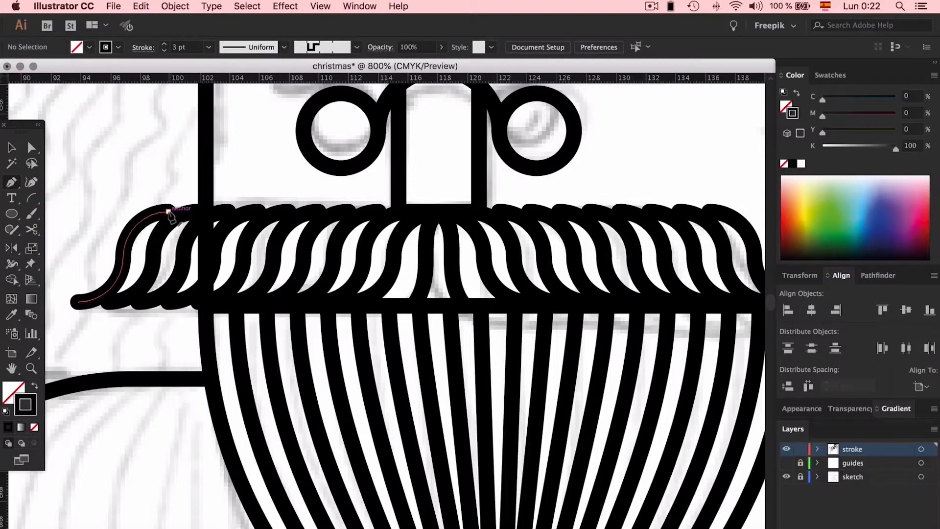
pyautogui.click(168, 211)
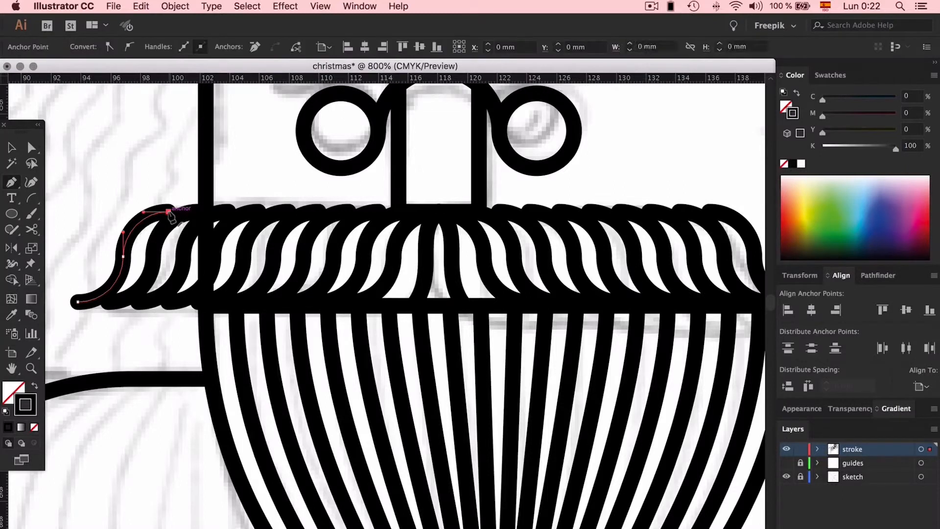
pyautogui.click(709, 211)
pyautogui.click(592, 312)
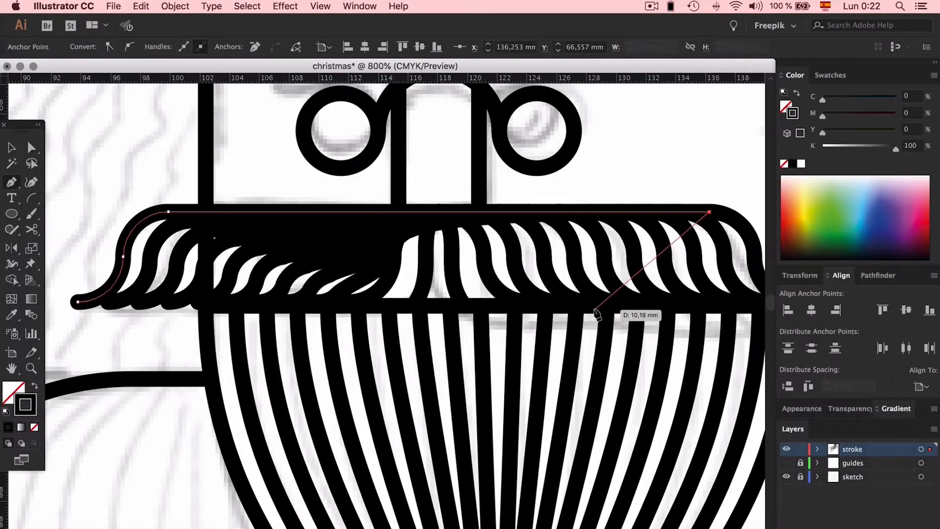
pyautogui.hotkey('ctrl', 'z')
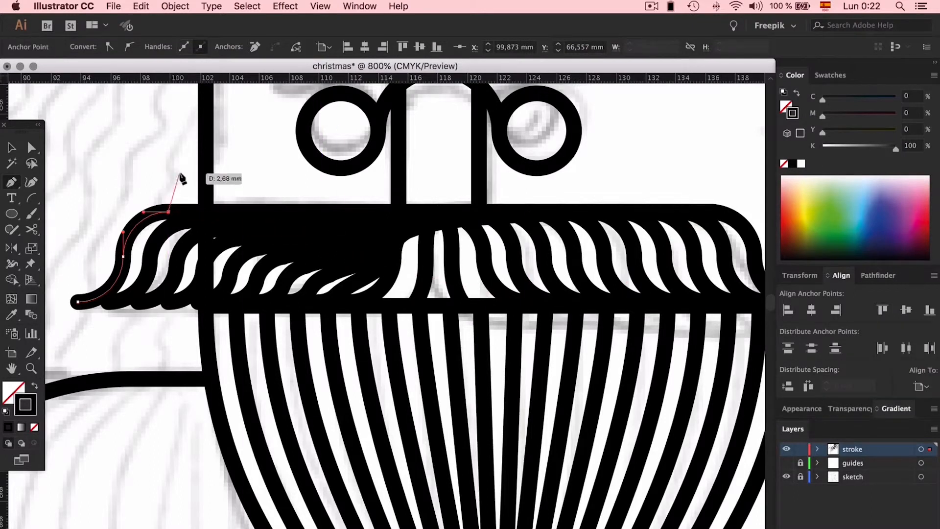
pyautogui.hotkey('ctrl', 'z')
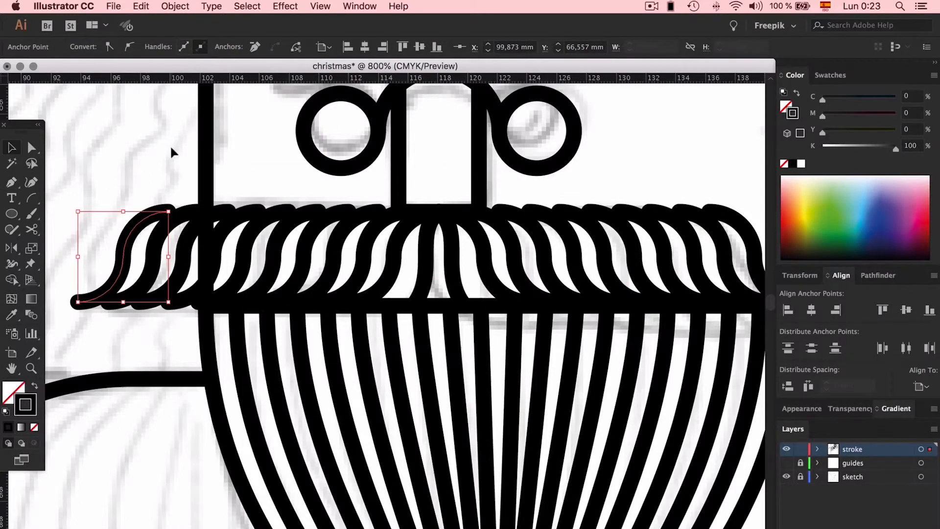
# - Draw a straight line above the moustache and snap its ends to the top ends of both outermost curves
pyautogui.click(170, 163)
pyautogui.click(173, 177)
pyautogui.click(661, 176)
pyautogui.moveTo(660, 176); pyautogui.dragTo(711, 212)
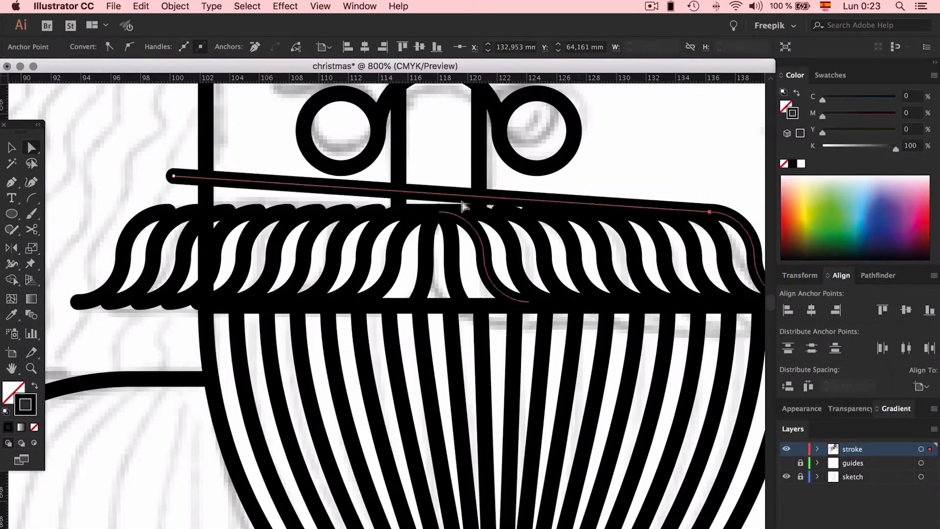
pyautogui.moveTo(174, 182); pyautogui.dragTo(168, 214)
# - Draw a second straight line and snap its ends to the bottom ends of both outermost moustache curves
pyautogui.press('p')
pyautogui.click(132, 180)
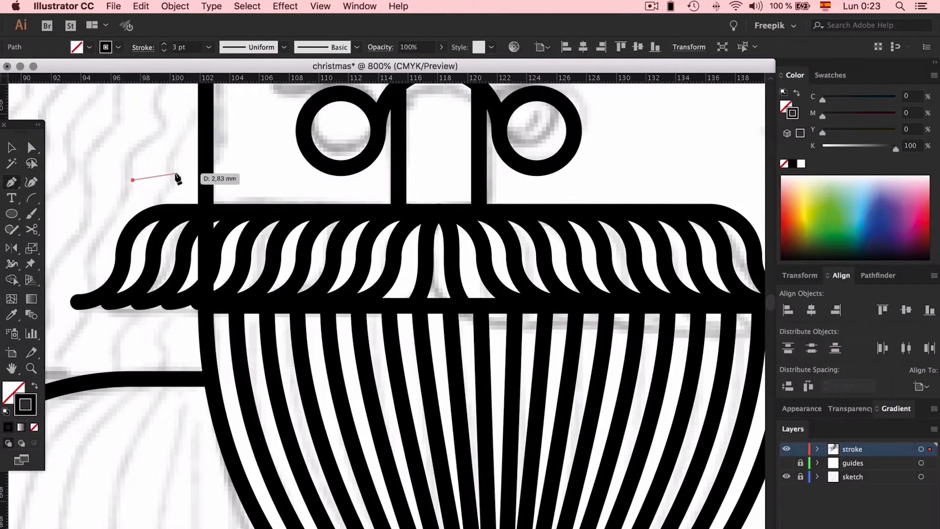
pyautogui.click(709, 296)
pyautogui.press('a')
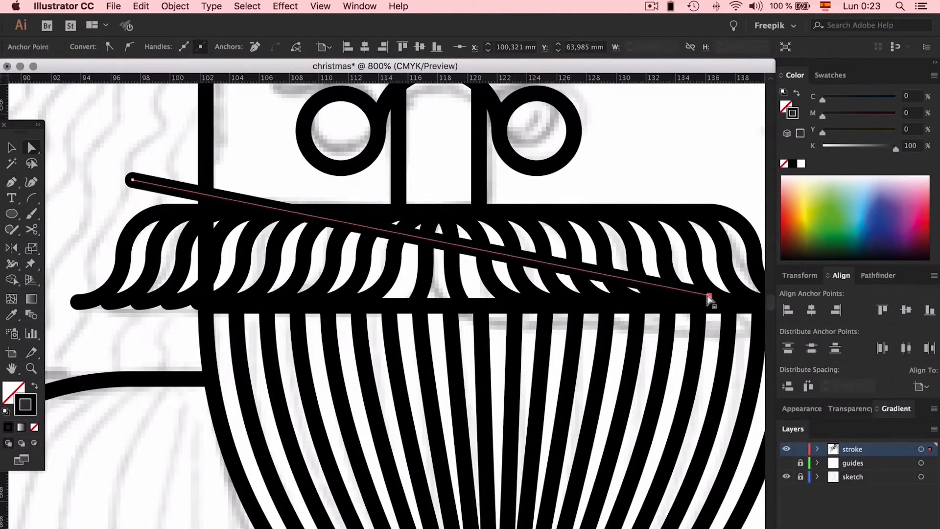
pyautogui.hscroll(5, 709, 297)
pyautogui.moveTo(518, 297); pyautogui.dragTo(607, 303)
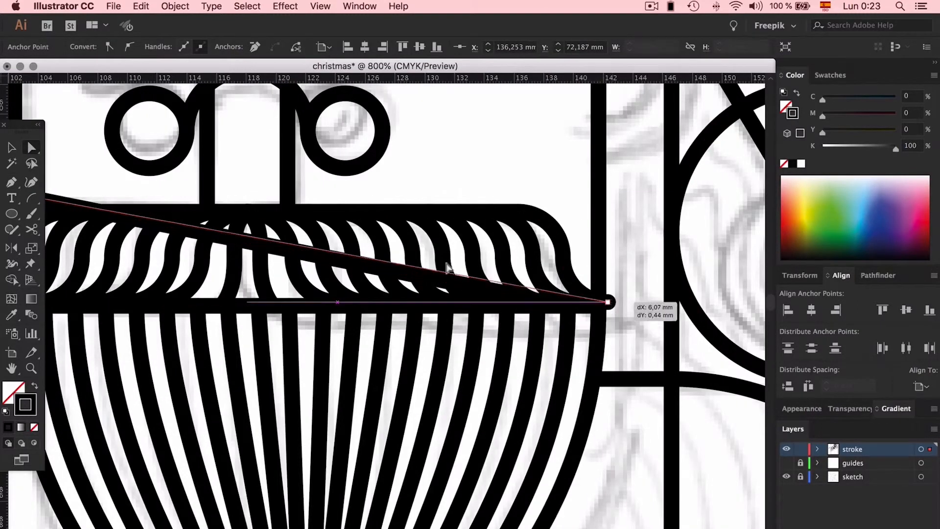
pyautogui.hscroll(-8, 384, 241)
pyautogui.moveTo(270, 180); pyautogui.dragTo(216, 302)
pyautogui.click(219, 191)
# - Try to widen the right moustache blend by moving its outermost curve outward past the edge of the face
pyautogui.press('super+minus')
pyautogui.press('super+minus')
pyautogui.press('super+minus')
pyautogui.press('super+minus')
pyautogui.press('super+minus')
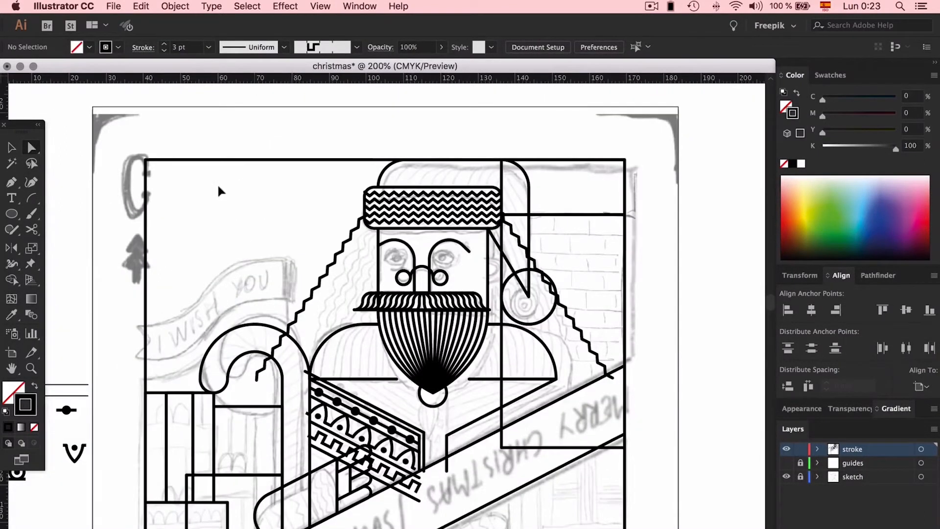
pyautogui.press('super+plus')
pyautogui.press('super+plus')
pyautogui.press('super+plus')
pyautogui.hscroll(5, 438, 296)
pyautogui.press('v')
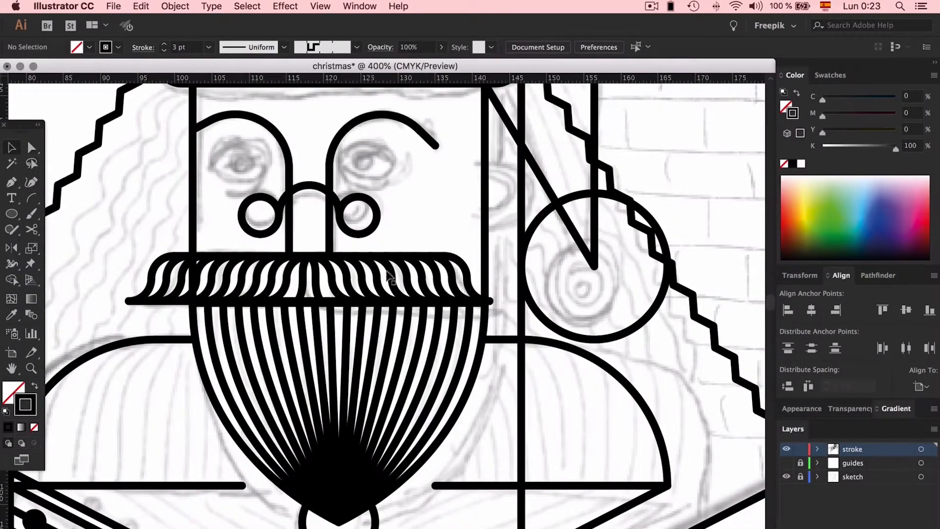
pyautogui.click(312, 284)
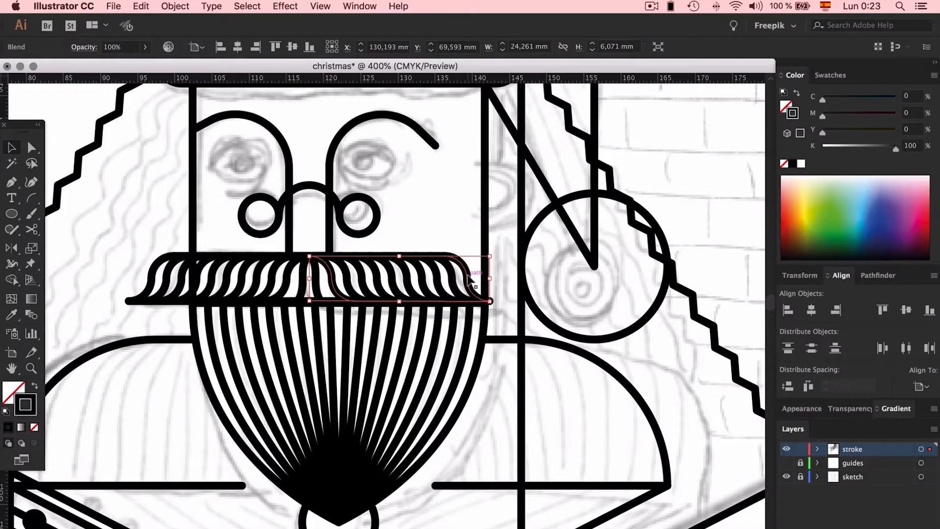
pyautogui.doubleClick(471, 282)
pyautogui.moveTo(471, 278); pyautogui.dragTo(504, 270)
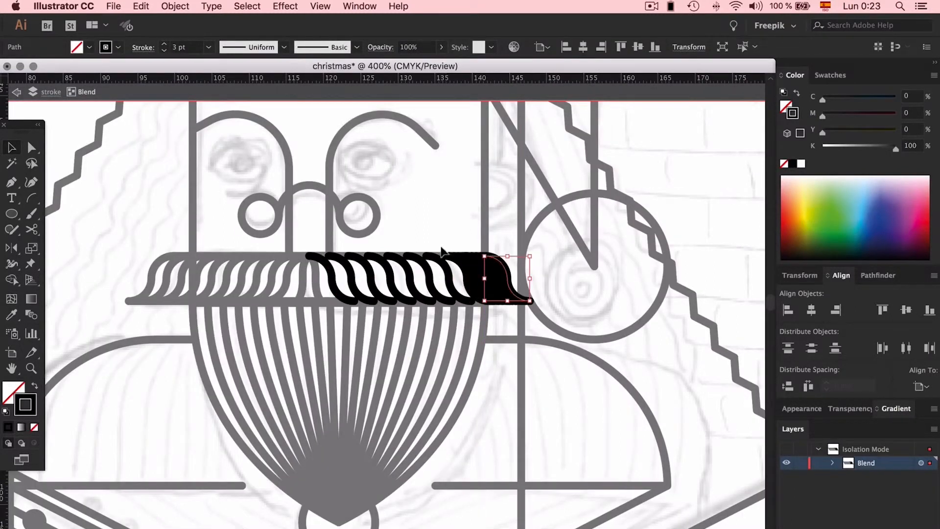
pyautogui.click(451, 219)
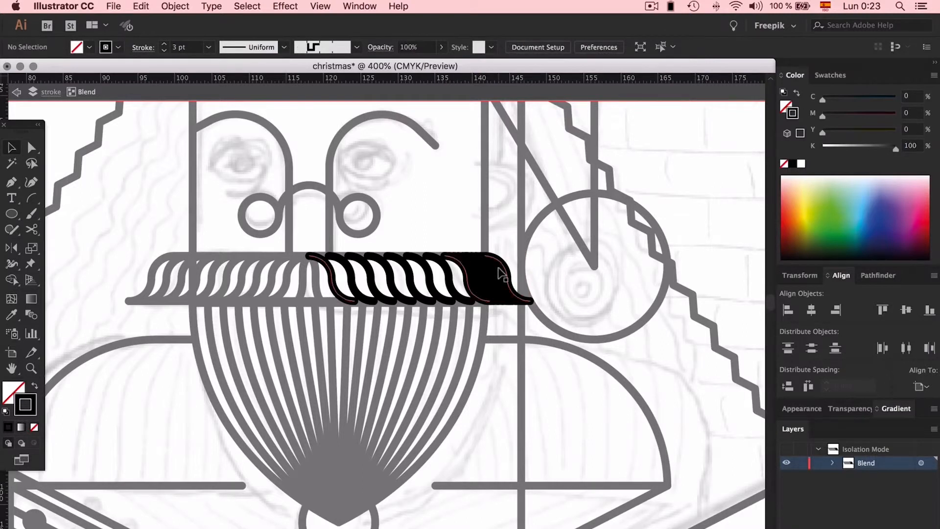
pyautogui.press('super+z')
pyautogui.moveTo(461, 262); pyautogui.dragTo(500, 257)
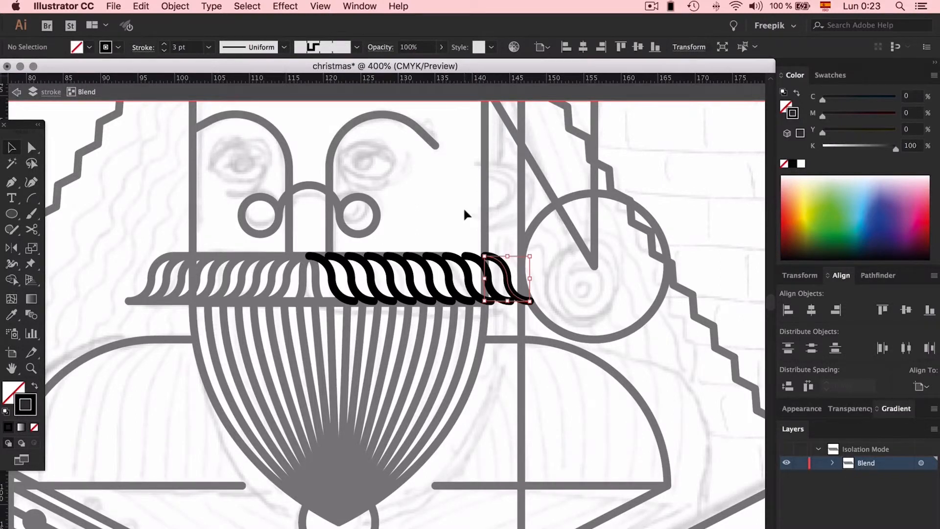
pyautogui.doubleClick(463, 207)
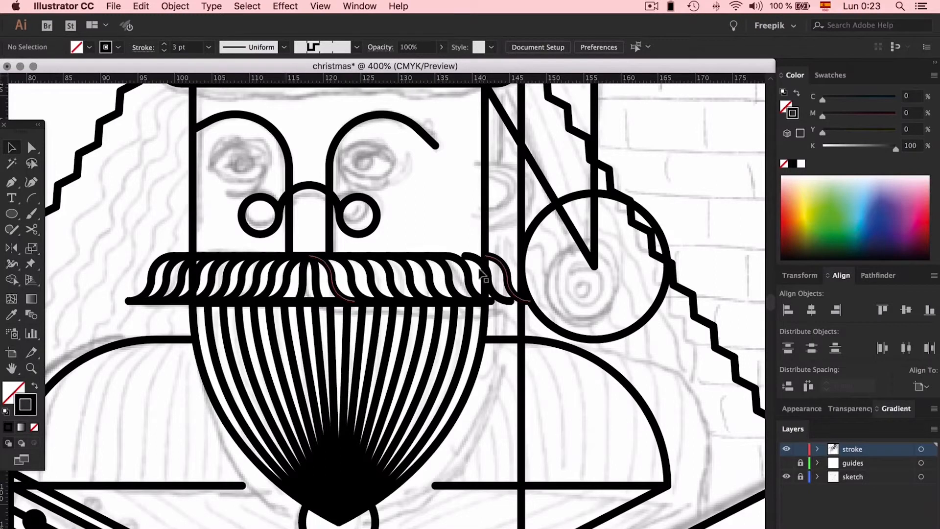
# - Try to extend the moustache's upper and lower lines to the moved outer curve, and undo the whole widening
pyautogui.press('a')
pyautogui.moveTo(444, 255); pyautogui.dragTo(485, 258)
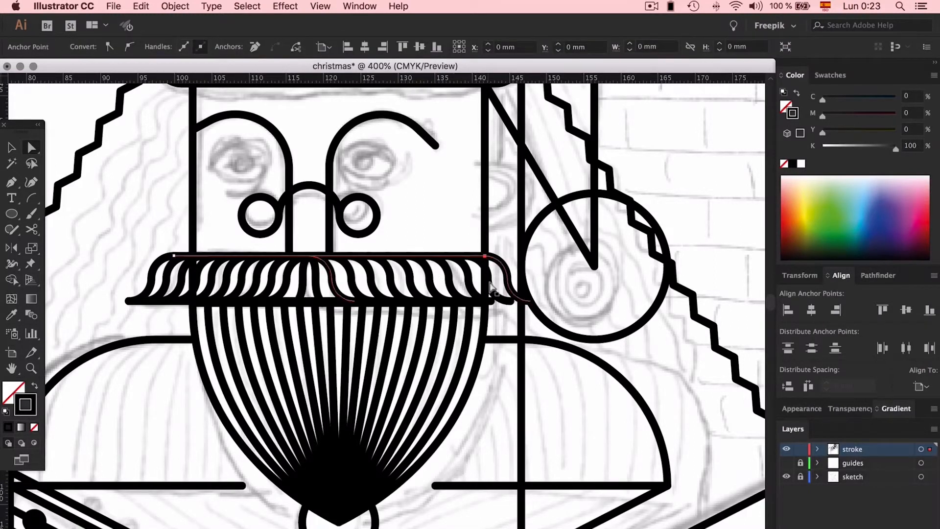
pyautogui.moveTo(490, 302); pyautogui.dragTo(526, 304)
pyautogui.press('super+z')
pyautogui.press('super+z')
pyautogui.press('super+z')
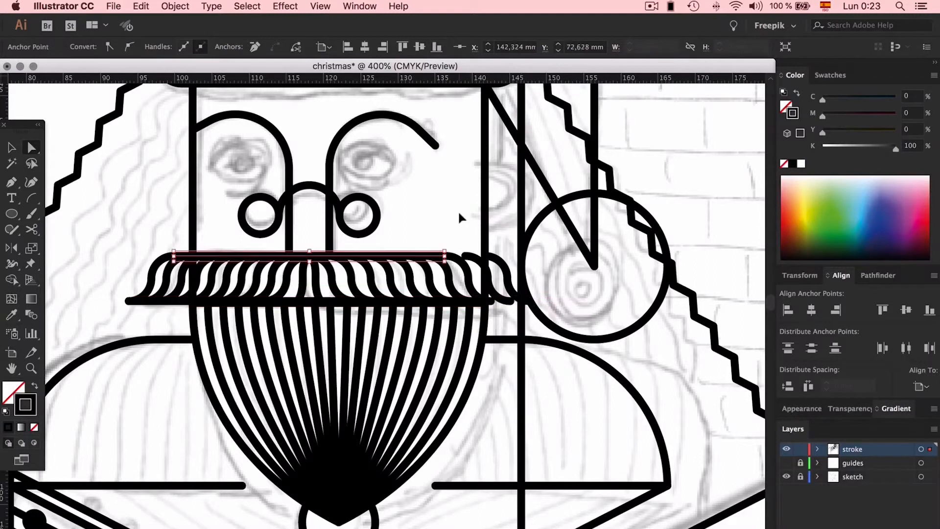
# - Isolate the right moustache blend and move its outermost curve 2.4 mm horizontally outward
pyautogui.press('v')
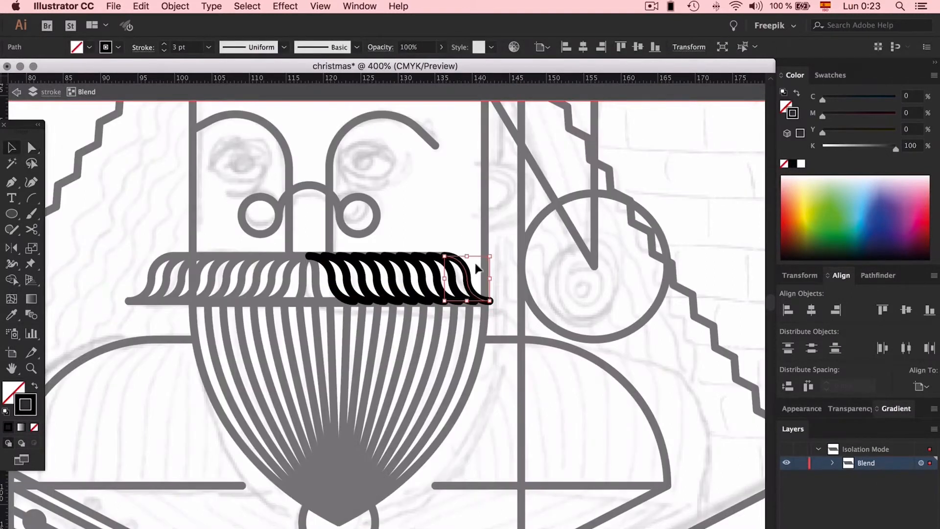
pyautogui.moveTo(469, 280); pyautogui.dragTo(487, 281)
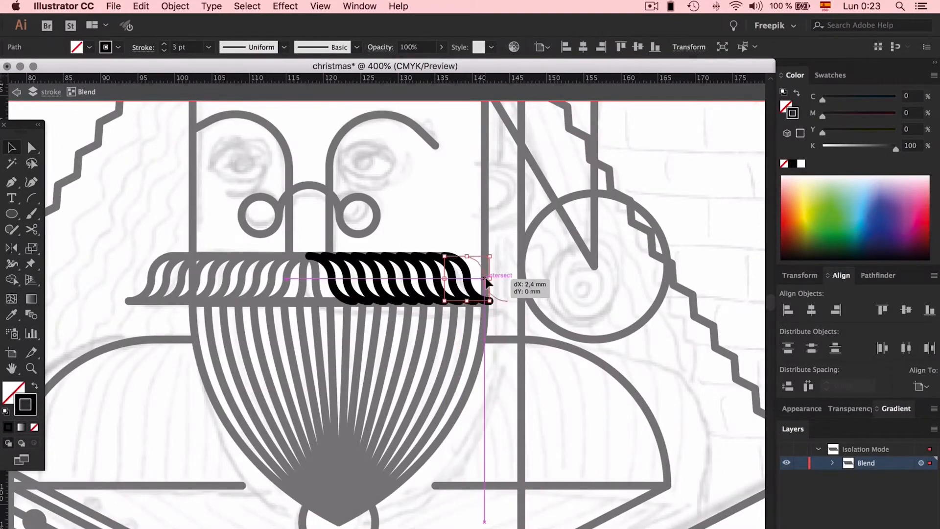
pyautogui.moveTo(475, 245); pyautogui.dragTo(474, 245)
pyautogui.doubleClick(466, 200)
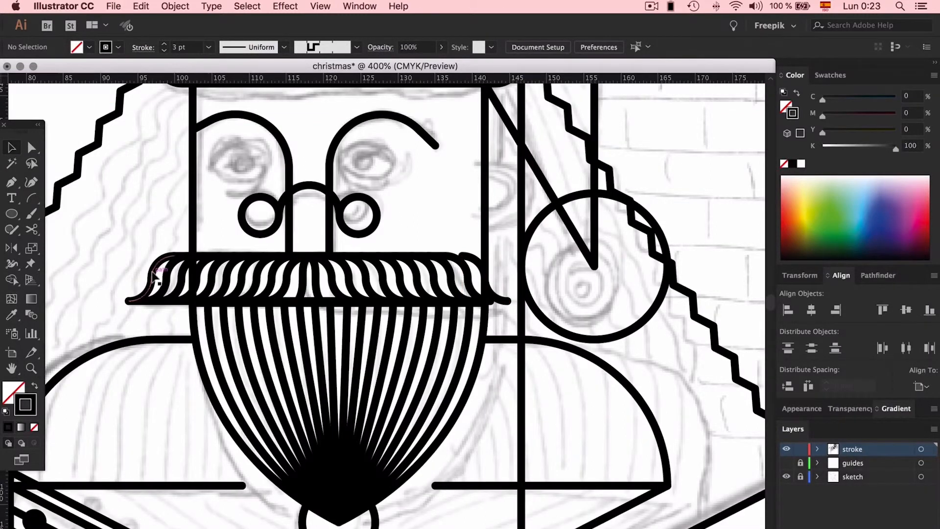
# - Extend the right ends of the moustache's upper and lower lines to the moved outer curve's top and bottom ends
pyautogui.press('a')
pyautogui.moveTo(446, 254); pyautogui.dragTo(477, 256)
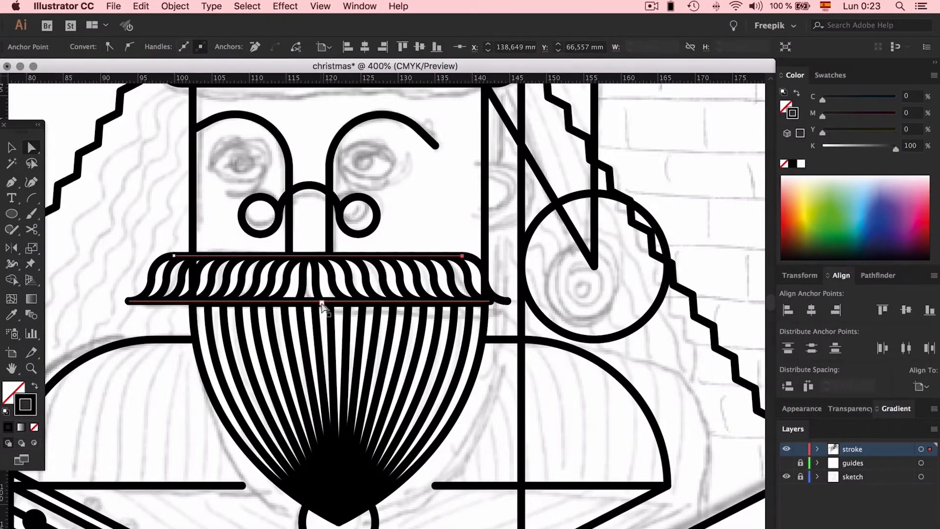
pyautogui.click(490, 301)
pyautogui.moveTo(494, 303); pyautogui.dragTo(507, 301)
pyautogui.click(416, 221)
# - Expand the appearance of the zigzag hair line on the left of the face into an editable path
pyautogui.hscroll(-3, 416, 221)
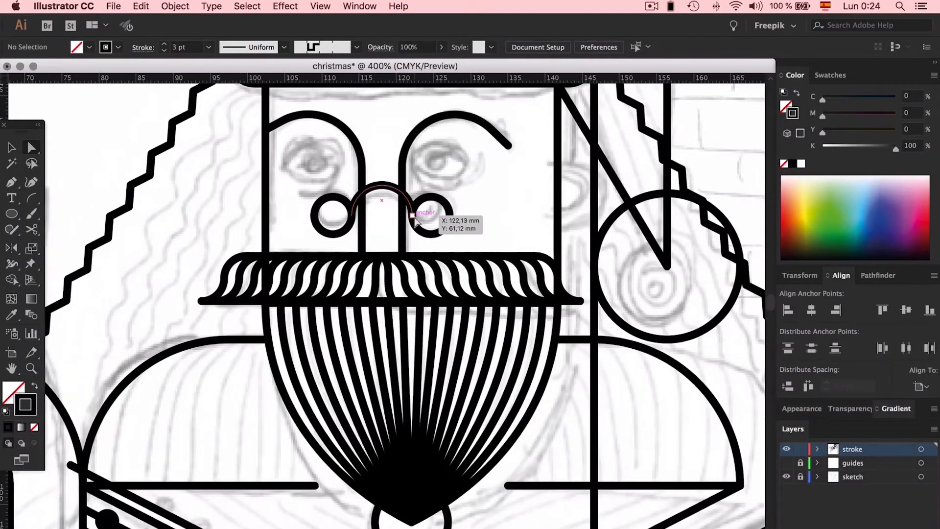
pyautogui.moveTo(415, 221); pyautogui.dragTo(416, 222)
pyautogui.press('super+minus')
pyautogui.press('super+minus')
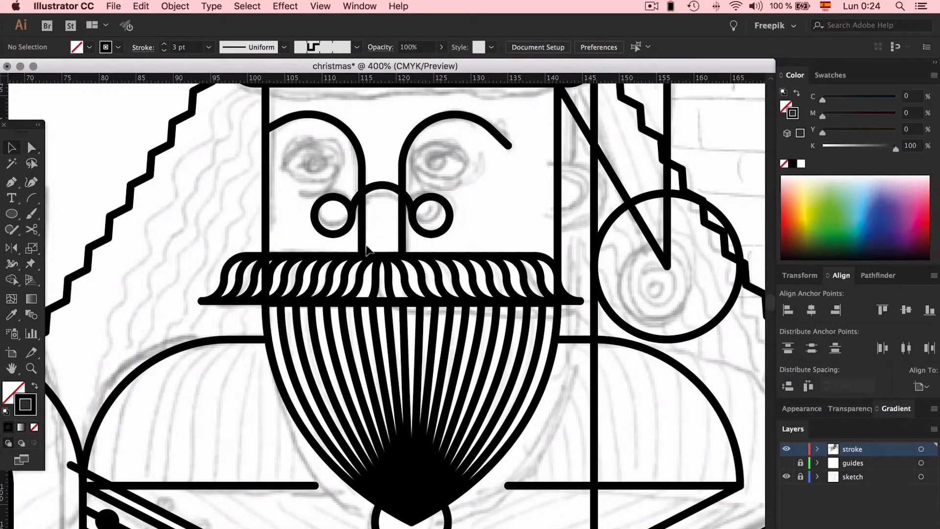
pyautogui.click(282, 224)
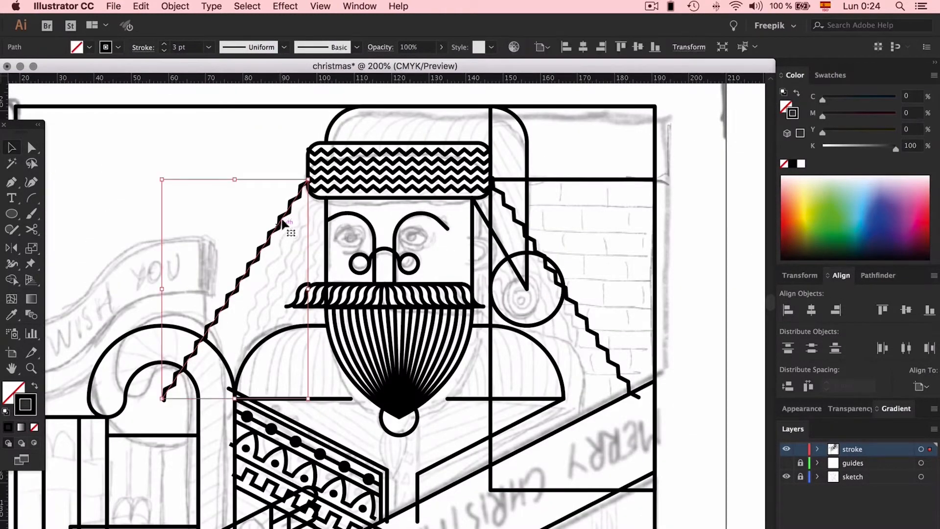
pyautogui.click(179, 6)
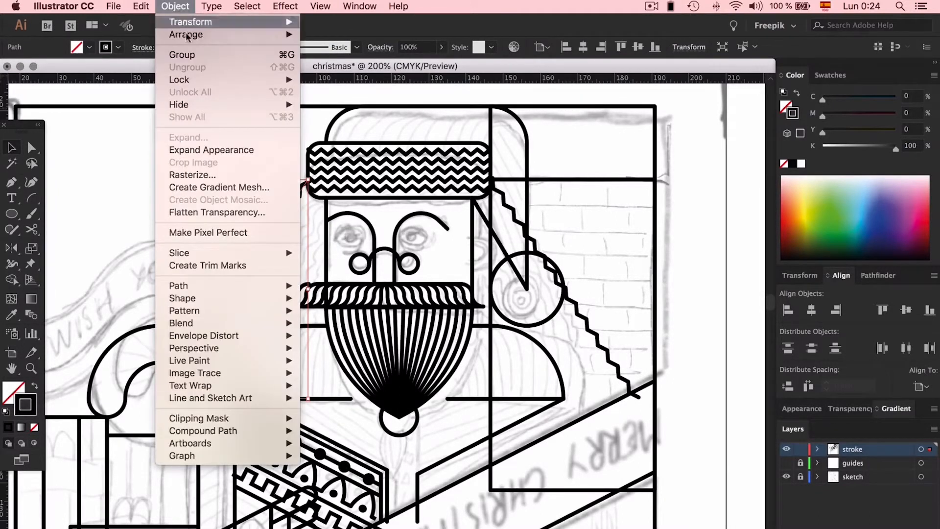
pyautogui.click(239, 149)
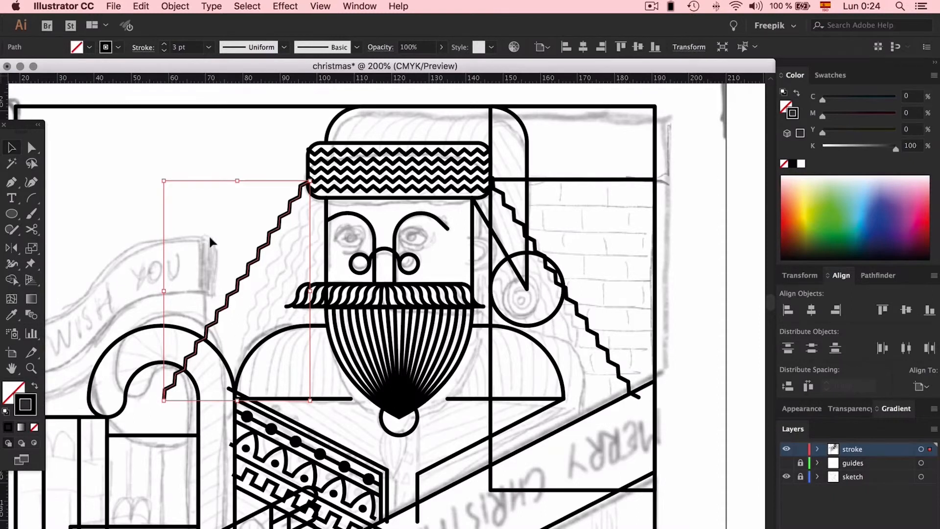
# - Round all corners of the expanded left zigzag line to the maximum so it becomes a smooth wave
pyautogui.click(31, 146)
pyautogui.moveTo(260, 275); pyautogui.dragTo(582, 438)
pyautogui.click(215, 187)
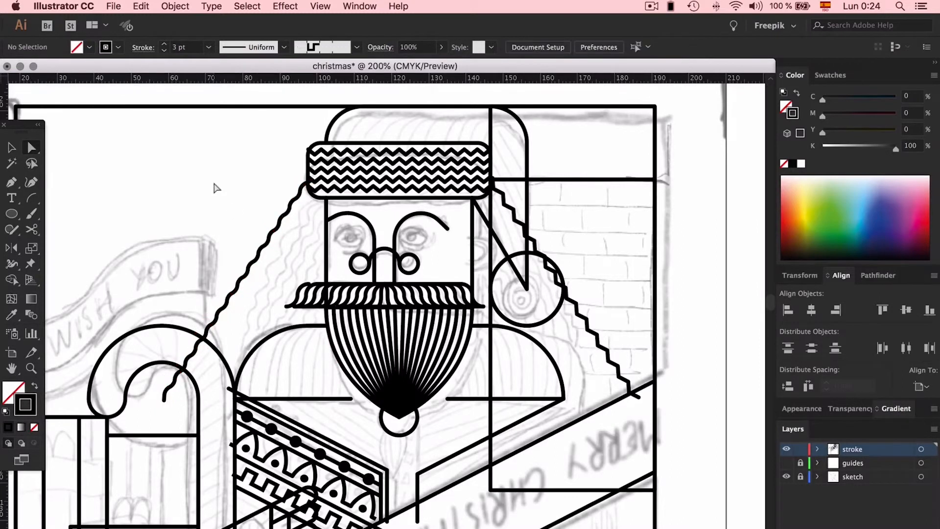
# - Duplicate the wavy hair line diagonally down over the face and make a blend between the original and the copy
pyautogui.press('v')
pyautogui.moveTo(277, 230); pyautogui.dragTo(340, 294)
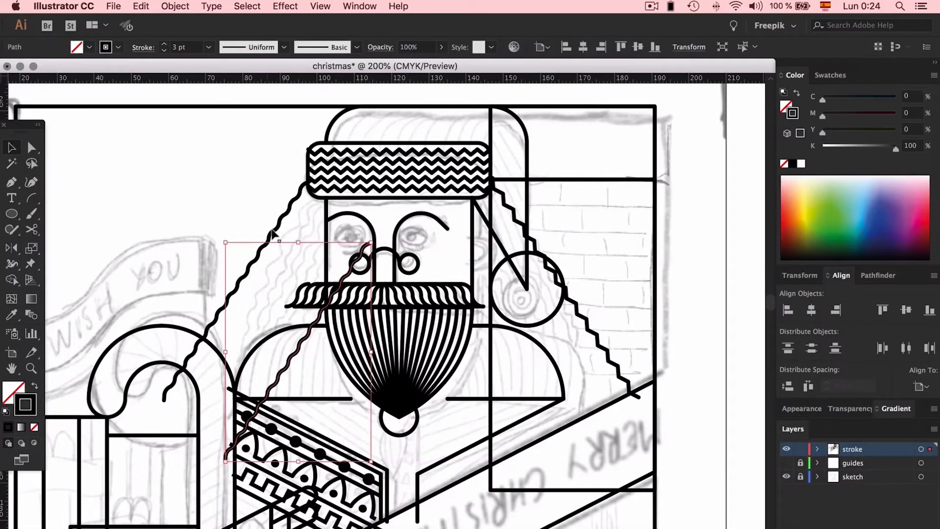
pyautogui.click(174, 7)
pyautogui.moveTo(200, 323)
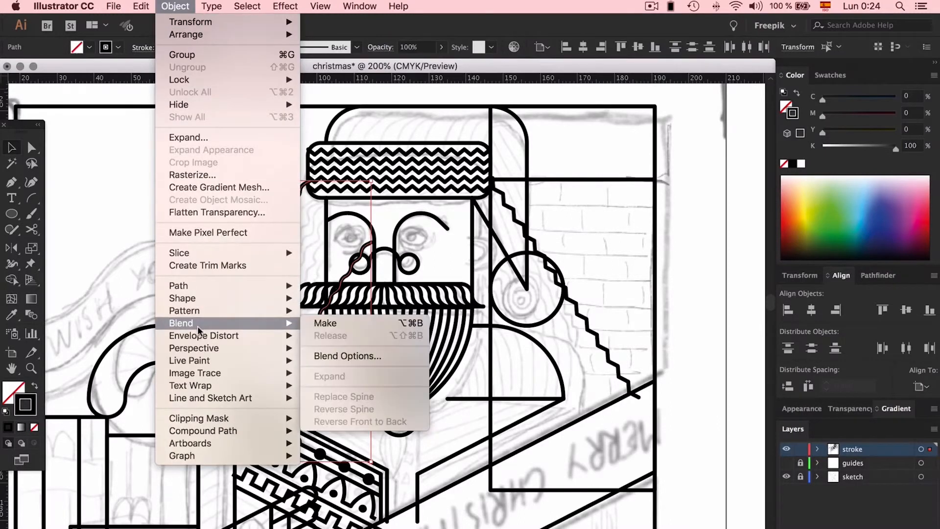
pyautogui.click(373, 321)
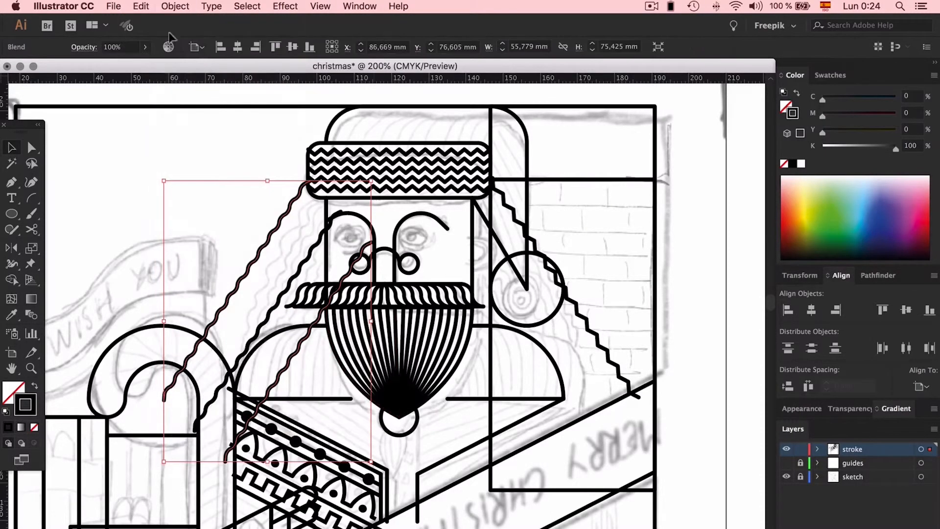
# - Set the wavy hair blend to 10 specified steps
pyautogui.click(175, 6)
pyautogui.moveTo(211, 328)
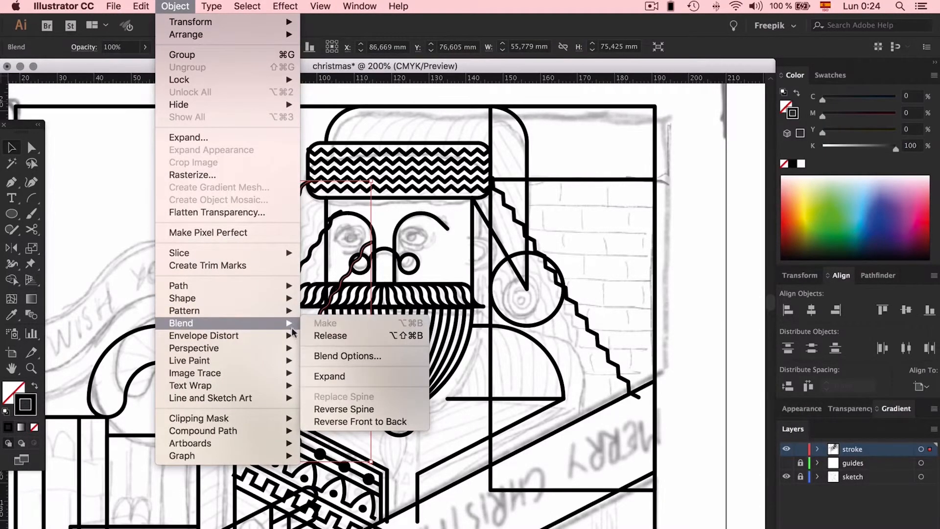
pyautogui.click(337, 356)
pyautogui.click(637, 190)
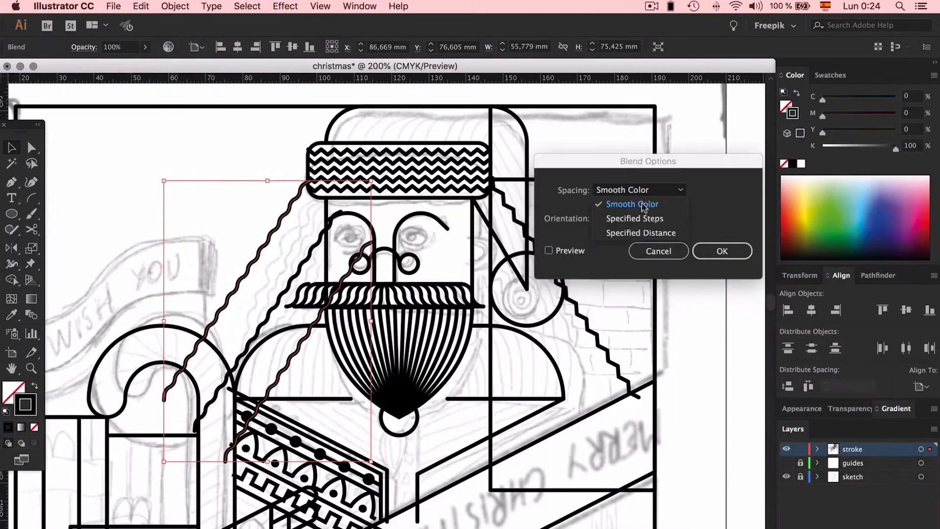
pyautogui.click(651, 219)
pyautogui.click(549, 250)
pyautogui.click(722, 189)
pyautogui.write('6')
pyautogui.press('Up')
pyautogui.press('Up')
pyautogui.press('Up')
pyautogui.press('Up')
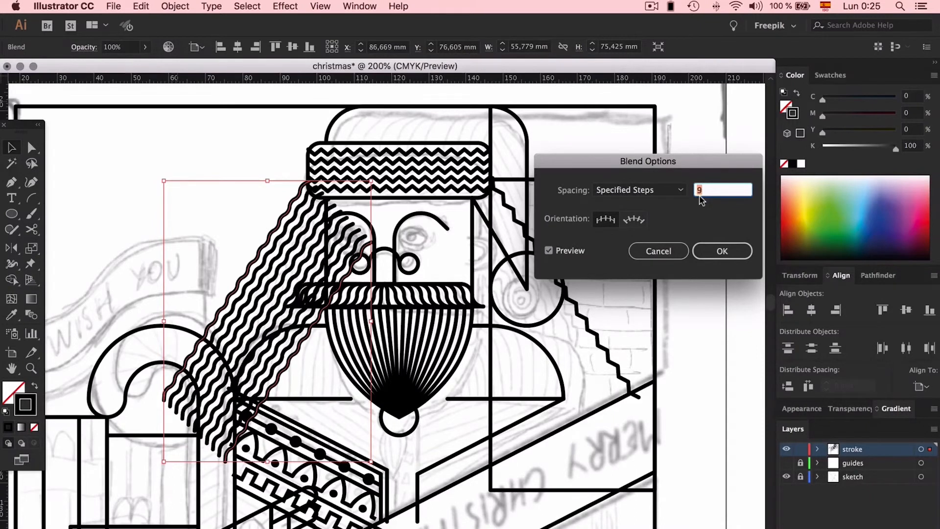
pyautogui.click(722, 252)
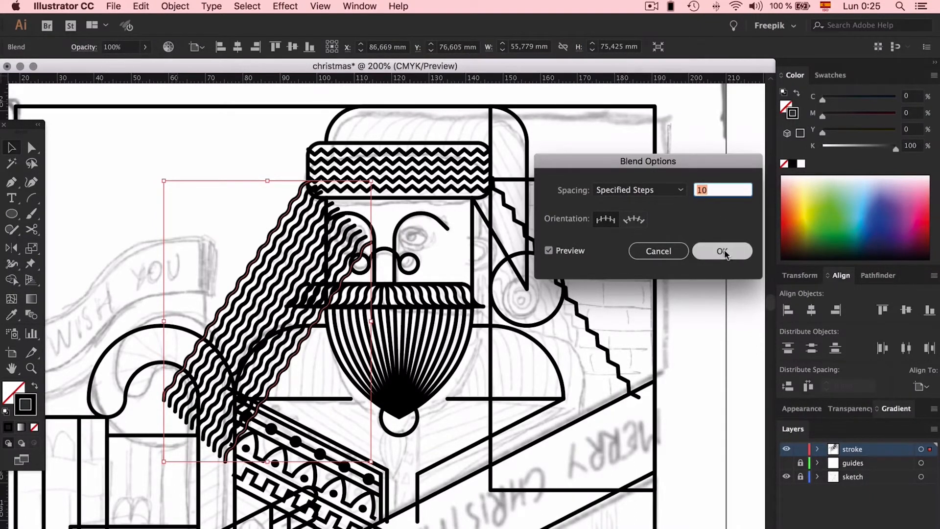
pyautogui.click(725, 252)
# - Cut the wavy hair artwork on the left and paste it back in front
pyautogui.click(227, 139)
pyautogui.click(286, 255)
pyautogui.press('super+x')
pyautogui.press('super+f')
pyautogui.click(234, 102)
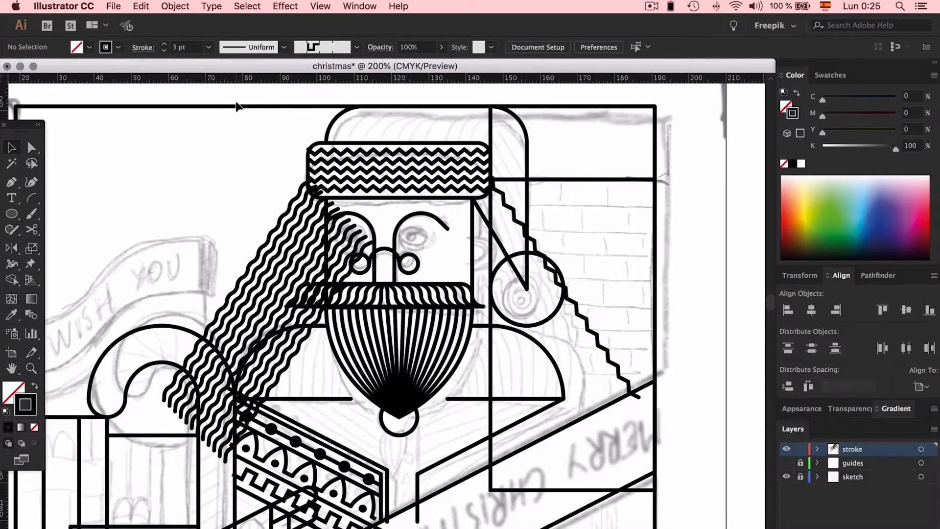
# - Draw a circle beside the sketched right eye as the base for the eyelid shapes
pyautogui.press('super+equal')
pyautogui.press('super+equal')
pyautogui.press('super+equal')
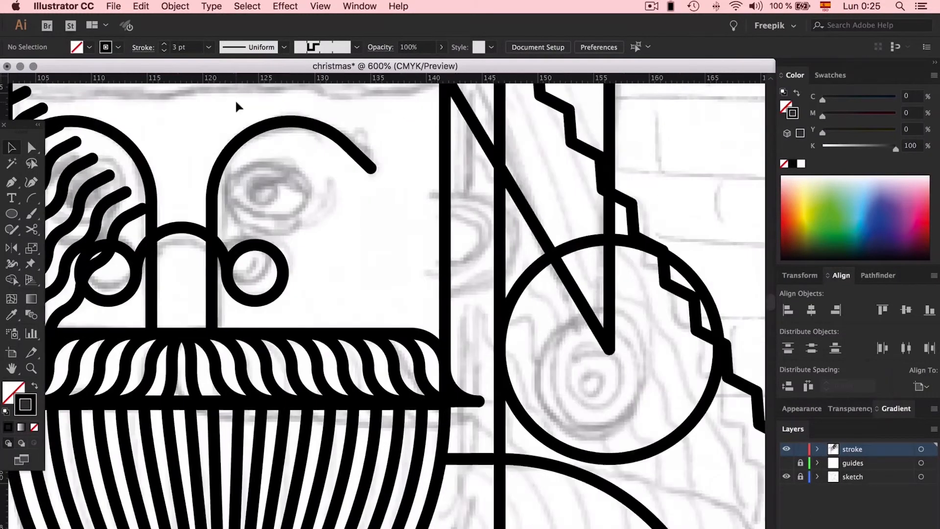
pyautogui.click(14, 215)
pyautogui.click(74, 241)
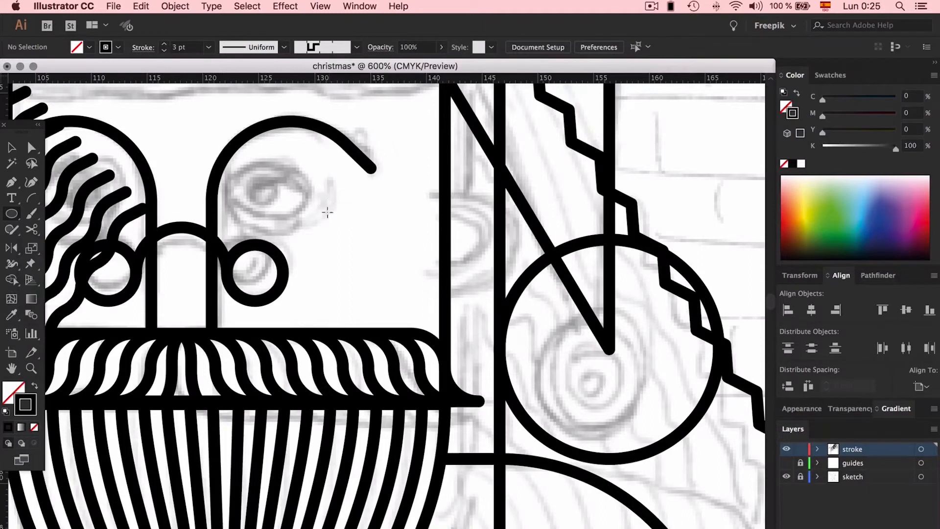
pyautogui.moveTo(371, 253); pyautogui.dragTo(370, 253)
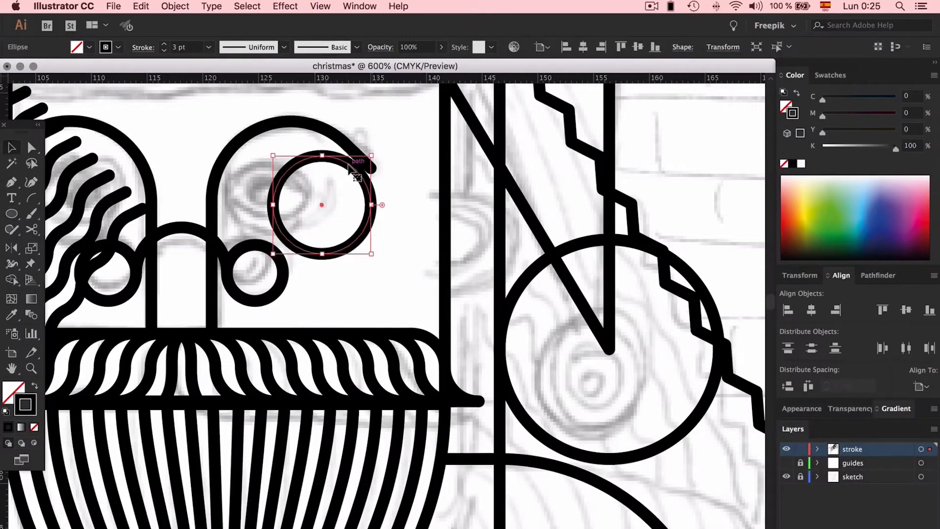
# - Overlap the circle with a larger one and place both over the sketched right eye to form the lids
pyautogui.moveTo(395, 214); pyautogui.dragTo(395, 213)
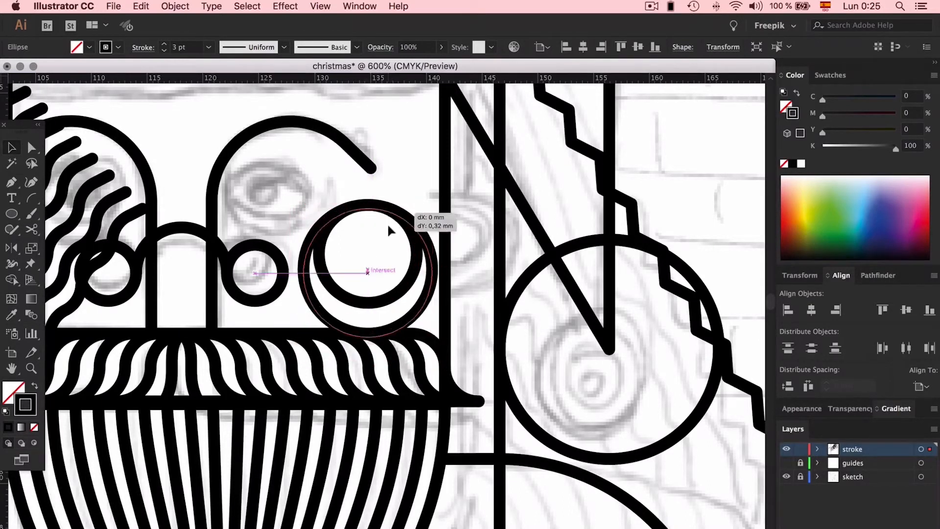
pyautogui.moveTo(387, 222); pyautogui.dragTo(387, 229)
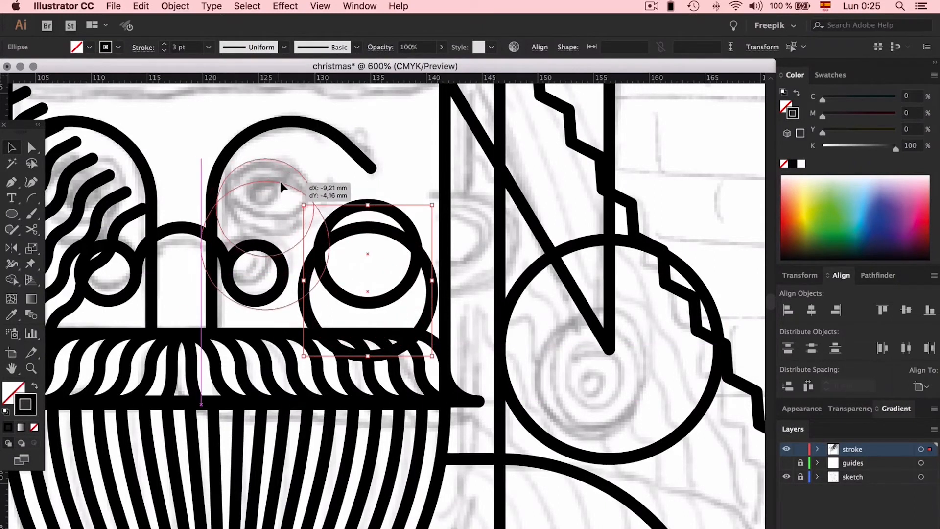
pyautogui.moveTo(281, 183); pyautogui.dragTo(281, 184)
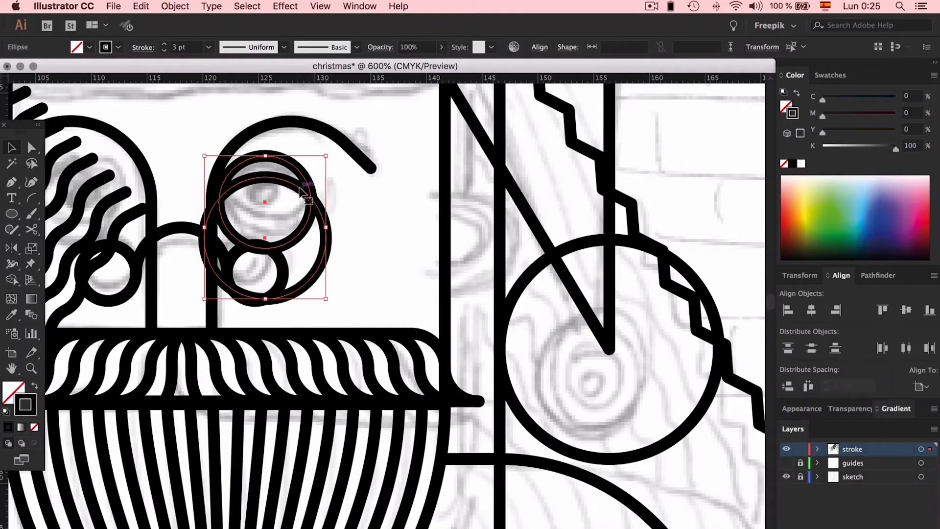
pyautogui.moveTo(399, 198); pyautogui.dragTo(407, 211)
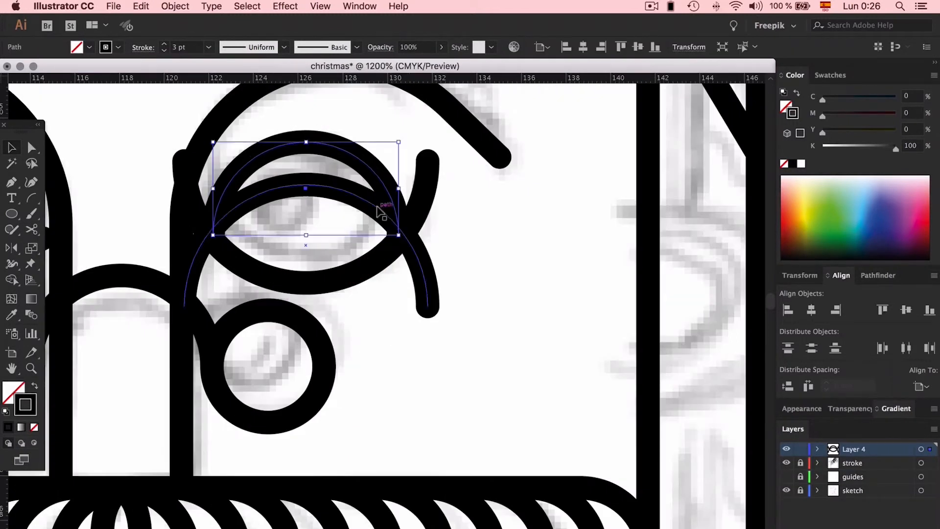
pyautogui.click(547, 307)
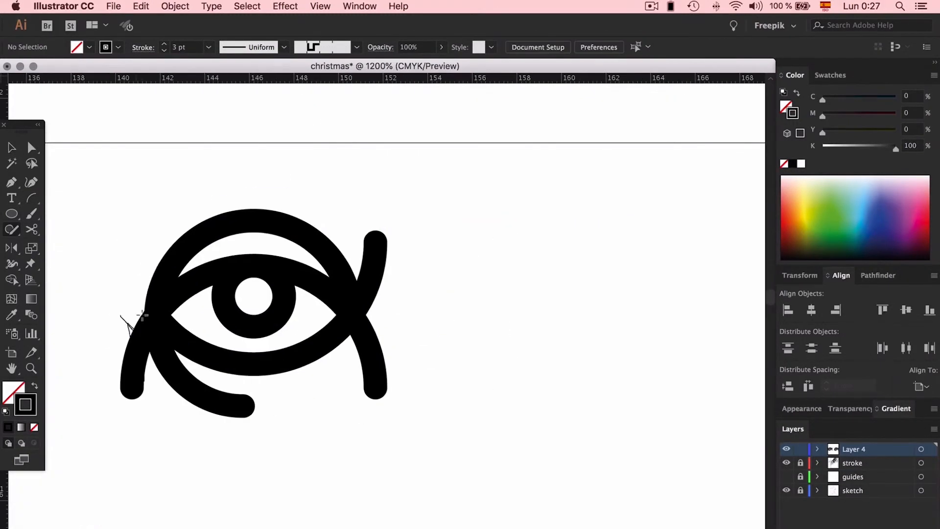
# - Trim the surplus outline ends beyond the eye's corners with the Shaper tool
pyautogui.moveTo(369, 237); pyautogui.dragTo(336, 251)
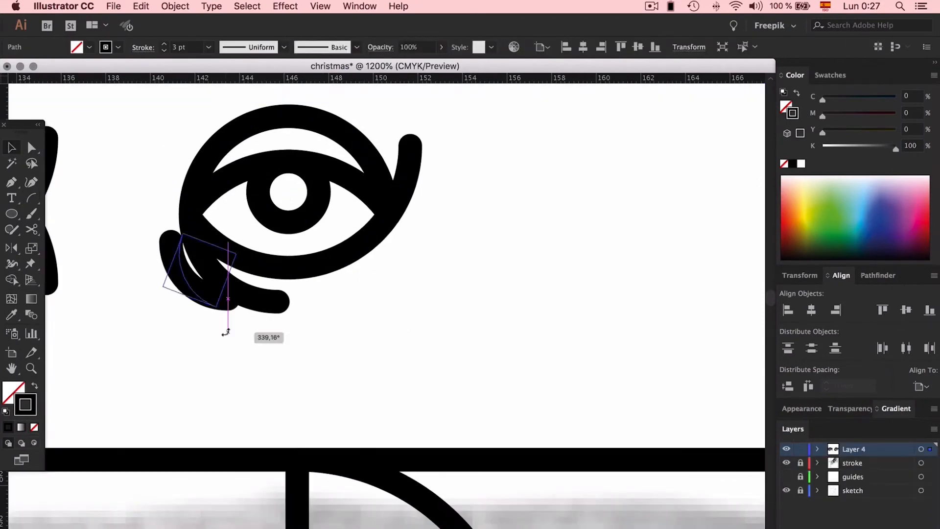
pyautogui.moveTo(225, 326); pyautogui.dragTo(194, 304)
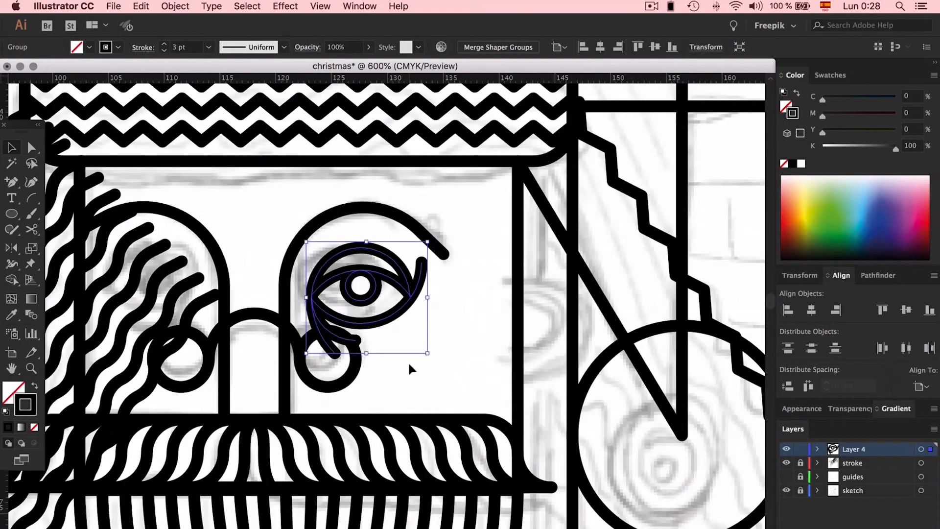
pyautogui.click(445, 346)
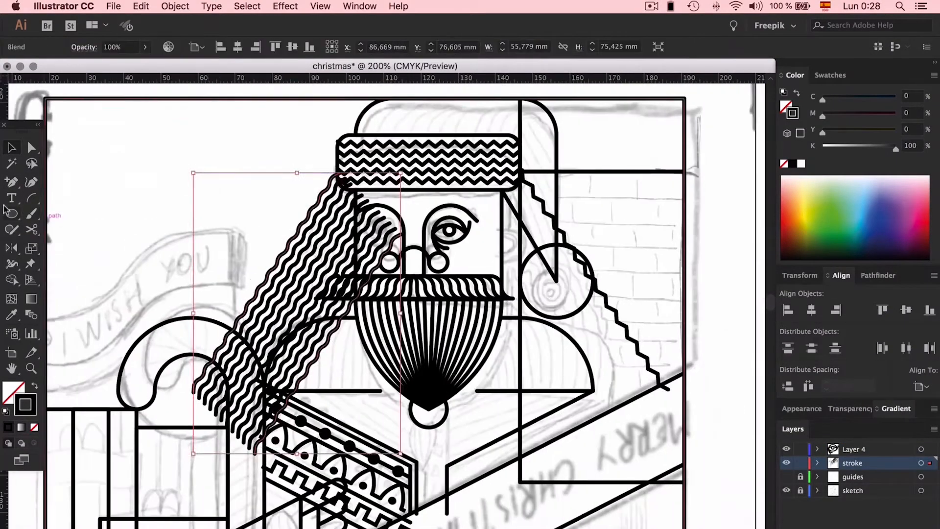
# - Delete the stub that sticks up from the outer corner of the right eye
pyautogui.press('super+plus')
pyautogui.press('super+plus')
pyautogui.press('super+z')
pyautogui.press('super+plus')
pyautogui.press('super+plus')
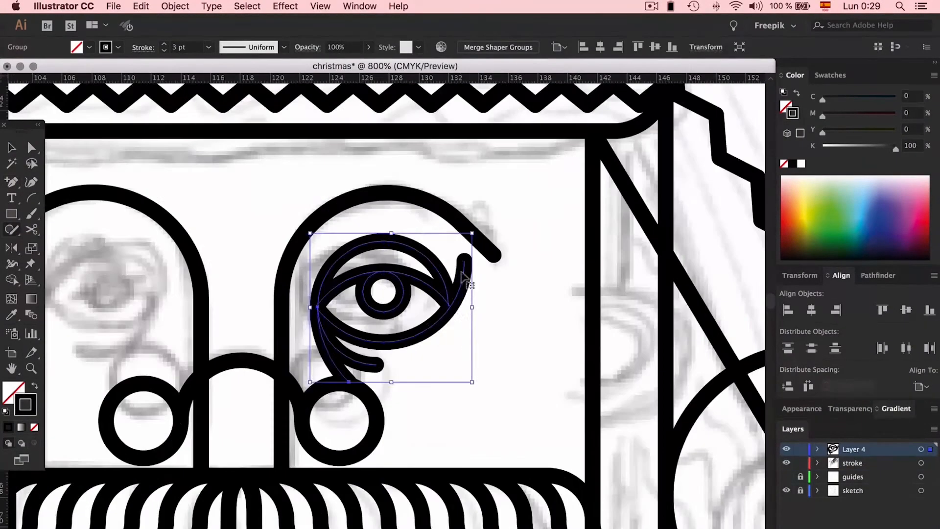
pyautogui.click(464, 269)
pyautogui.press('Delete')
# - Extend the right shoulder's horizontal base line inward until it meets the beard
pyautogui.press('super+minus')
pyautogui.press('super+minus')
pyautogui.press('super+minus')
pyautogui.press('super+minus')
pyautogui.scroll(-3, 394, 119)
pyautogui.moveTo(474, 399); pyautogui.dragTo(413, 398)
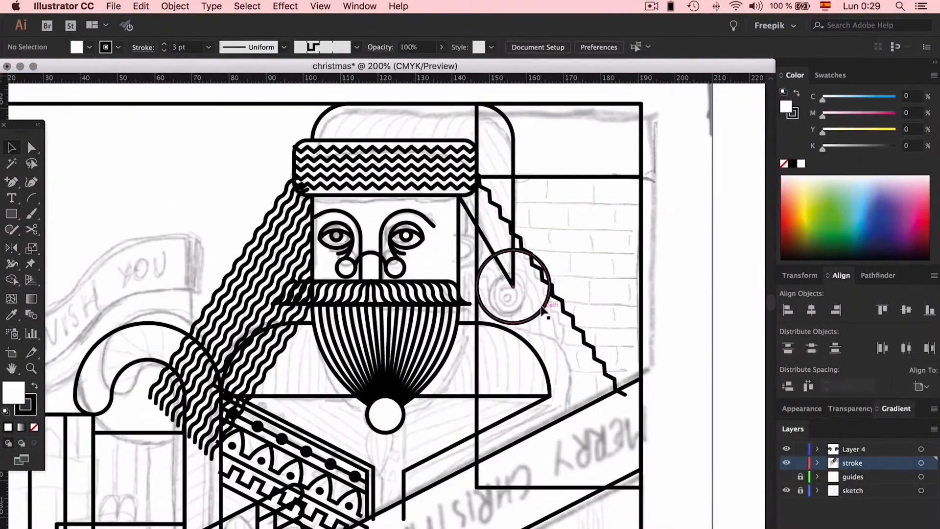
# - Blend the hat's pompom circle with a small concentric circle to fill it with evenly spaced rings
pyautogui.click(544, 312)
pyautogui.press('super+plus')
pyautogui.press('super+plus')
pyautogui.moveTo(398, 310); pyautogui.dragTo(400, 325)
pyautogui.keyDown('shift'); pyautogui.click(392, 399); pyautogui.keyUp('shift')
pyautogui.click(175, 6)
pyautogui.click(333, 334)
pyautogui.click(175, 6)
pyautogui.click(338, 370)
pyautogui.click(722, 251)
# - Set the blend of curves across the top of the hat to 13 specified steps
pyautogui.hscroll(-5, 691, 237)
pyautogui.scroll(5, 689, 231)
pyautogui.keyDown('shift'); pyautogui.click(431, 172); pyautogui.keyUp('shift')
pyautogui.click(175, 6)
pyautogui.click(337, 370)
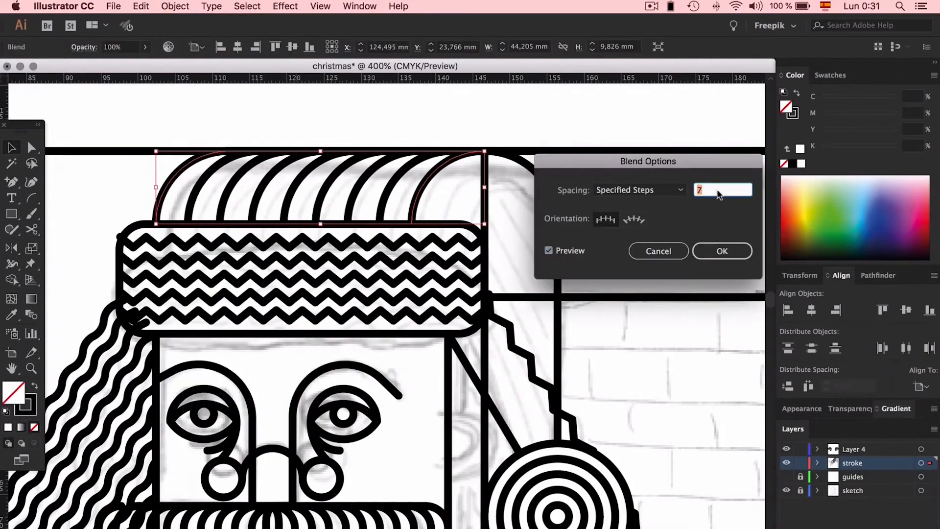
pyautogui.write('13')
pyautogui.click(722, 252)
# - Duplicate the hat flap's diagonal line upward and blend the two lines with 10 specified steps
pyautogui.keyDown('alt'); pyautogui.moveTo(404, 435); pyautogui.dragTo(403, 116); pyautogui.keyUp('alt')
pyautogui.click(175, 7)
pyautogui.click(381, 322)
pyautogui.click(175, 7)
pyautogui.click(352, 356)
pyautogui.write('10')
pyautogui.click(722, 252)
pyautogui.press('super+minus')
pyautogui.press('super+minus')
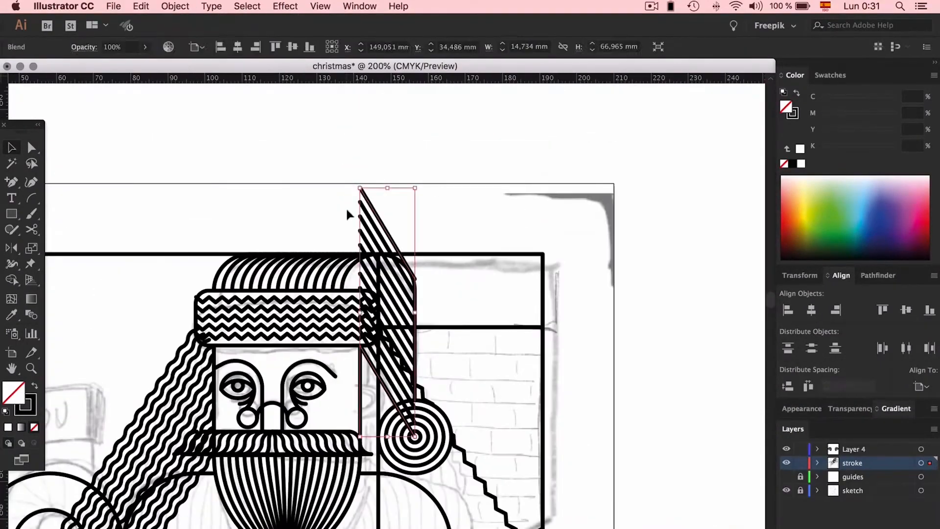
# - Extend the hat flap's blended diagonal lines further up and to the left beyond the hat
pyautogui.moveTo(387, 196); pyautogui.dragTo(358, 149)
pyautogui.scroll(2, 440, 237)
pyautogui.doubleClick(440, 237)
pyautogui.doubleClick(559, 231)
pyautogui.scroll(-10, 559, 231)
# - Draw the ear beside the face, delete its inner side, and paste a copy in front for the inner ear
pyautogui.moveTo(11, 214)
pyautogui.mouseDown()
pyautogui.moveTo(74, 254)
pyautogui.moveTo(78, 214)
pyautogui.mouseUp()
pyautogui.moveTo(383, 224)
pyautogui.mouseDown()
pyautogui.moveTo(434, 274)
pyautogui.moveTo(408, 249)
pyautogui.moveTo(429, 298)
pyautogui.mouseUp()
pyautogui.press('Delete')
pyautogui.press('super+plus')
pyautogui.press('super+plus')
pyautogui.press('super+plus')
pyautogui.press('super+c')
pyautogui.press('super+f')
# - Draw a short curved cheek line on the face with the Arc tool
pyautogui.click(269, 278)
pyautogui.hscroll(-5, 269, 278)
pyautogui.click(32, 198)
pyautogui.moveTo(406, 239); pyautogui.dragTo(437, 275)
pyautogui.press('super+minus')
pyautogui.press('super+minus')
pyautogui.press('super+minus')
# - Fill the left shoulder with blended lines from its curved outline toward the beard, using 15 specified steps
pyautogui.click(404, 263)
pyautogui.keyDown('alt'); pyautogui.moveTo(391, 299); pyautogui.dragTo(231, 298); pyautogui.keyUp('alt')
pyautogui.scroll(-7, 382, 268)
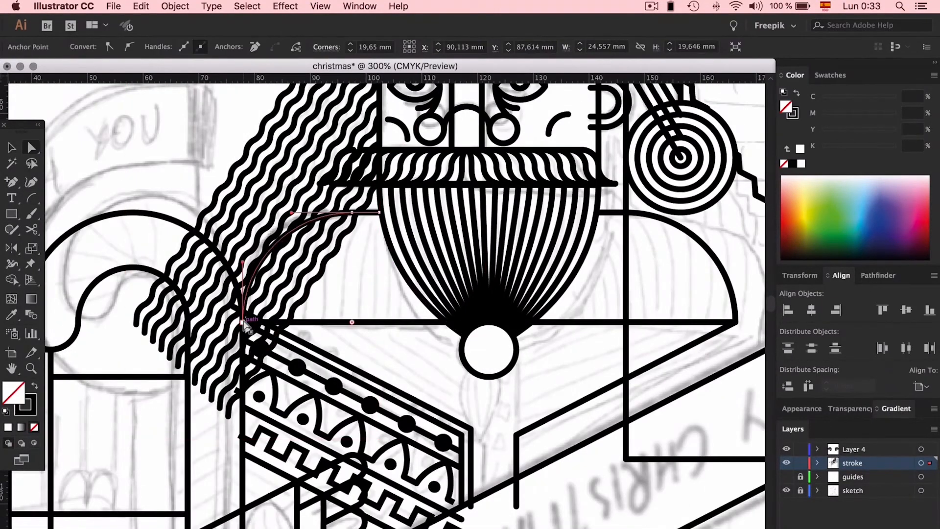
pyautogui.click(175, 6)
pyautogui.click(332, 299)
pyautogui.write('15')
pyautogui.click(722, 251)
pyautogui.hscroll(5, 624, 289)
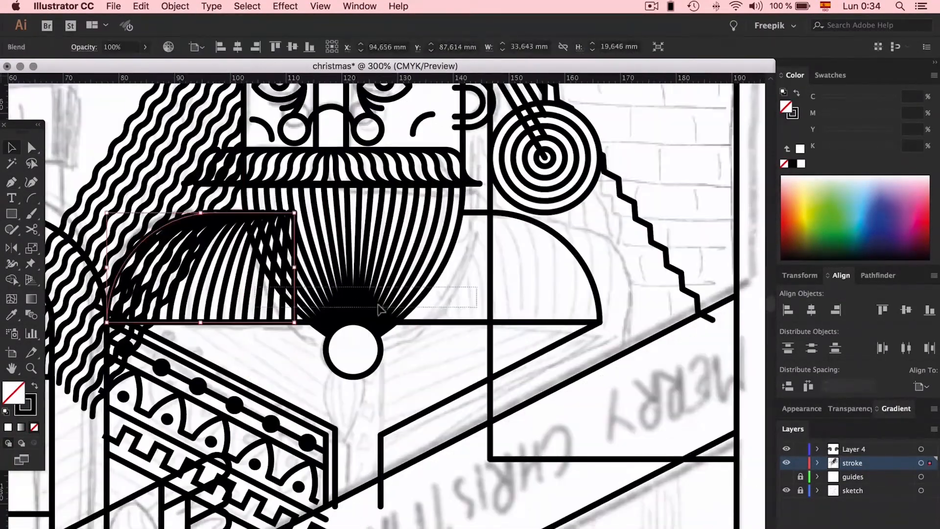
# - Draw a circle for the tassel and move it to the empty area beside the artboard
pyautogui.click(625, 289)
pyautogui.scroll(-3, 624, 290)
pyautogui.keyDown('alt'); pyautogui.keyDown('shift'); pyautogui.moveTo(364, 271); pyautogui.dragTo(354, 272); pyautogui.keyUp('shift'); pyautogui.keyUp('alt')
pyautogui.moveTo(290, 264); pyautogui.dragTo(376, 349)
pyautogui.moveTo(375, 300)
pyautogui.keyDown('alt'); pyautogui.mouseDown()
pyautogui.moveTo(336, 300)
pyautogui.moveTo(724, 270)
pyautogui.mouseUp(); pyautogui.keyUp('alt')
pyautogui.hscroll(5, 624, 274)
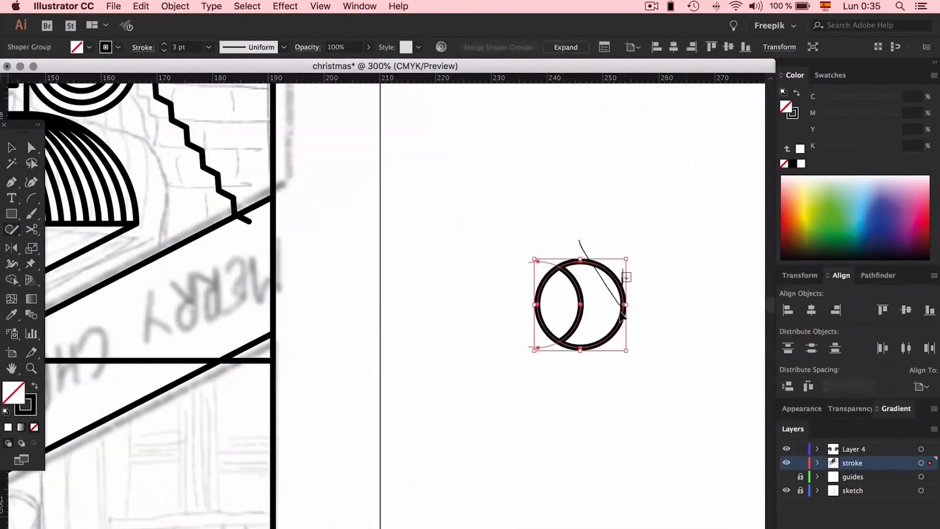
# - Delete the surplus part of the overlapping circles and blend the remaining tassel curves
pyautogui.press('Delete')
pyautogui.press('super+plus')
pyautogui.press('super+plus')
pyautogui.press('super+plus')
pyautogui.click(445, 215)
pyautogui.click(445, 415)
pyautogui.press('super+alt+b')
pyautogui.click(495, 263)
pyautogui.press('super+alt+b')
# - Move the blended tassel back onto the card, beneath the ring at the beard's tip
pyautogui.press('super+minus')
pyautogui.press('super+minus')
pyautogui.press('super+minus')
pyautogui.press('super+minus')
pyautogui.hscroll(-5, 445, 313)
pyautogui.moveTo(697, 314); pyautogui.dragTo(246, 313)
pyautogui.scroll(5, 341, 181)
pyautogui.moveTo(465, 240); pyautogui.dragTo(466, 241)
# - Isolate the hair's clip group and shift the wavy blend lines inside it slightly to the right
pyautogui.press('super+plus')
pyautogui.press('super+plus')
pyautogui.doubleClick(274, 289)
pyautogui.press('super+minus')
pyautogui.press('super+minus')
pyautogui.press('super+minus')
pyautogui.moveTo(470, 308); pyautogui.dragTo(488, 306)
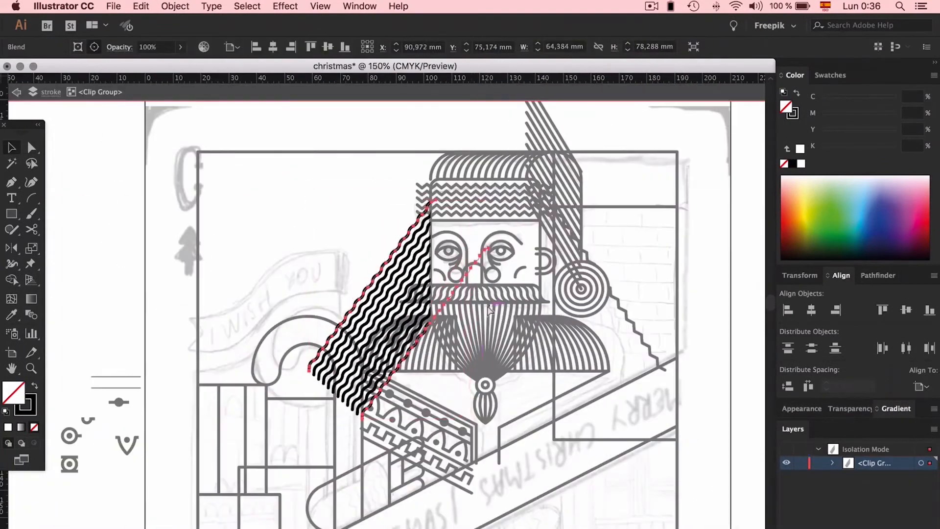
pyautogui.moveTo(491, 183); pyautogui.dragTo(492, 183)
pyautogui.press('super+z')
pyautogui.moveTo(386, 294); pyautogui.dragTo(393, 296)
pyautogui.doubleClick(627, 260)
# - Clip the hatband's zigzag lines to the band's shape with a clipping mask
pyautogui.hscroll(3, 627, 260)
pyautogui.moveTo(360, 175); pyautogui.dragTo(384, 219)
pyautogui.press('super+plus')
pyautogui.press('super+plus')
pyautogui.press('super+plus')
pyautogui.moveTo(534, 313); pyautogui.dragTo(572, 312)
pyautogui.press('super+plus')
pyautogui.press('super+plus')
pyautogui.hscroll(4, 388, 277)
pyautogui.press('super+7')
pyautogui.press('super+minus')
pyautogui.press('super+minus')
pyautogui.press('super+minus')
pyautogui.press('super+minus')
# - Paste the clipped hatband back in front of the other artwork and widen it slightly past the face's left edge
pyautogui.click(314, 287)
pyautogui.press('a')
pyautogui.press('v')
pyautogui.doubleClick(444, 274)
pyautogui.press('super+plus')
pyautogui.press('super+plus')
pyautogui.doubleClick(570, 227)
pyautogui.press('super+minus')
pyautogui.press('super+x')
pyautogui.press('super+f')
pyautogui.moveTo(232, 306); pyautogui.dragTo(220, 307)
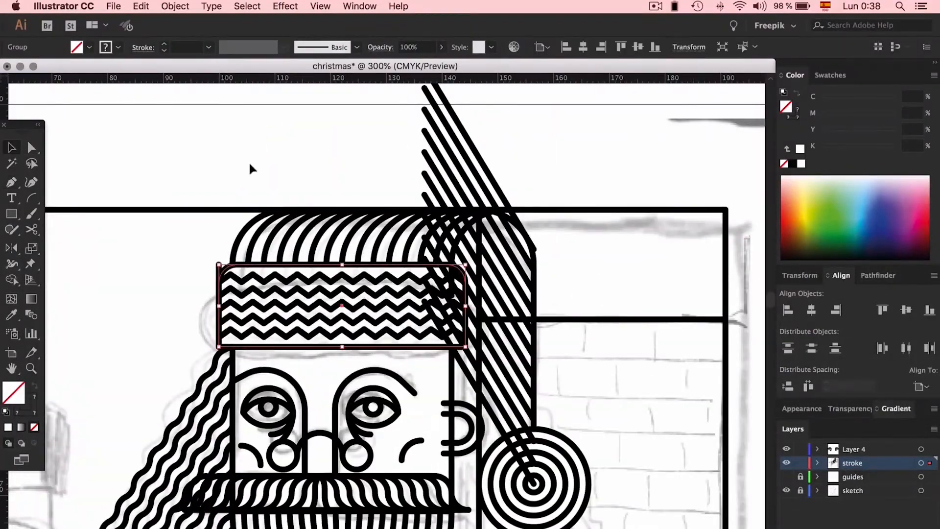
# - Mirror a copy of the decorated coat lapel across to the other side of the beard and shift it horizontally into place
pyautogui.click(188, 129)
pyautogui.scroll(-10, 188, 128)
pyautogui.moveTo(396, 288); pyautogui.dragTo(662, 288)
pyautogui.press('o')
pyautogui.hscroll(10, 489, 220)
pyautogui.moveTo(442, 204); pyautogui.dragTo(453, 203)
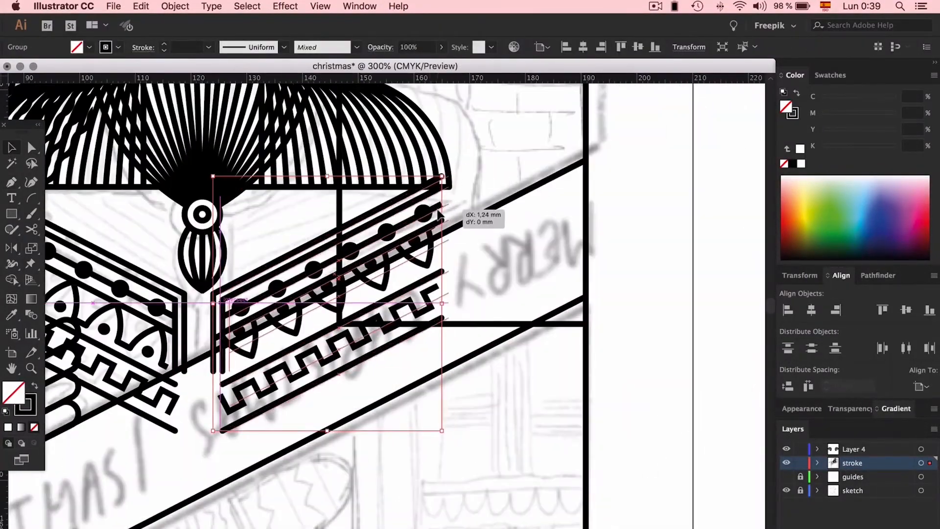
# - Select the outer end points of the mirrored lapel's lines and adjust them to meet the shoulder edge
pyautogui.press('a')
pyautogui.moveTo(451, 149); pyautogui.dragTo(428, 230)
pyautogui.press('super+plus')
pyautogui.press('super+plus')
pyautogui.press('super+plus')
pyautogui.moveTo(529, 359); pyautogui.dragTo(561, 365)
pyautogui.click(592, 355)
# - Adjust the line ends on the original lapel at its outer edge to match the mirrored side
pyautogui.press('super+minus')
pyautogui.press('super+minus')
pyautogui.press('super+minus')
pyautogui.press('super+minus')
pyautogui.press('super+plus')
pyautogui.press('super+plus')
pyautogui.hscroll(-10, 199, 217)
pyautogui.press('a')
pyautogui.moveTo(208, 248); pyautogui.dragTo(193, 255)
# - Narrow the rectangle in the lower house to about 9.8 mm wide and narrow the neighbouring house's rectangle into an inner column
pyautogui.hscroll(10, 237, 235)
pyautogui.press('super+minus')
pyautogui.press('super+minus')
pyautogui.press('super+minus')
pyautogui.scroll(-5, 237, 235)
pyautogui.press('v')
pyautogui.click(261, 392)
pyautogui.moveTo(261, 393); pyautogui.dragTo(235, 393)
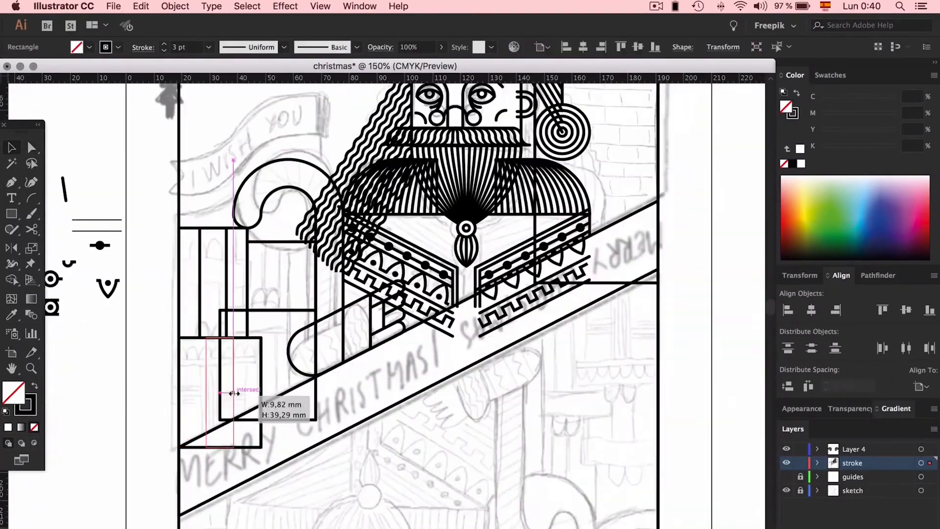
pyautogui.moveTo(315, 275); pyautogui.dragTo(275, 275)
# - Shorten the house rectangles' heights to form thin horizontal strips along the tops of the buildings
pyautogui.press('super+plus')
pyautogui.press('super+plus')
pyautogui.moveTo(315, 487); pyautogui.dragTo(315, 310)
pyautogui.scroll(-10, 304, 196)
pyautogui.moveTo(272, 461); pyautogui.dragTo(272, 270)
pyautogui.press('super+minus')
pyautogui.press('super+minus')
pyautogui.press('super+minus')
# - Draw a horizontal line about 44 mm long across the brick building, just below its roof line
pyautogui.click(618, 252)
pyautogui.press('super+plus')
pyautogui.press('super+plus')
pyautogui.hscroll(-5, 226, 252)
pyautogui.hscroll(5, 227, 251)
pyautogui.press('\\')
pyautogui.press('super+plus')
pyautogui.press('super+plus')
pyautogui.moveTo(223, 310); pyautogui.dragTo(551, 311)
pyautogui.press('v')
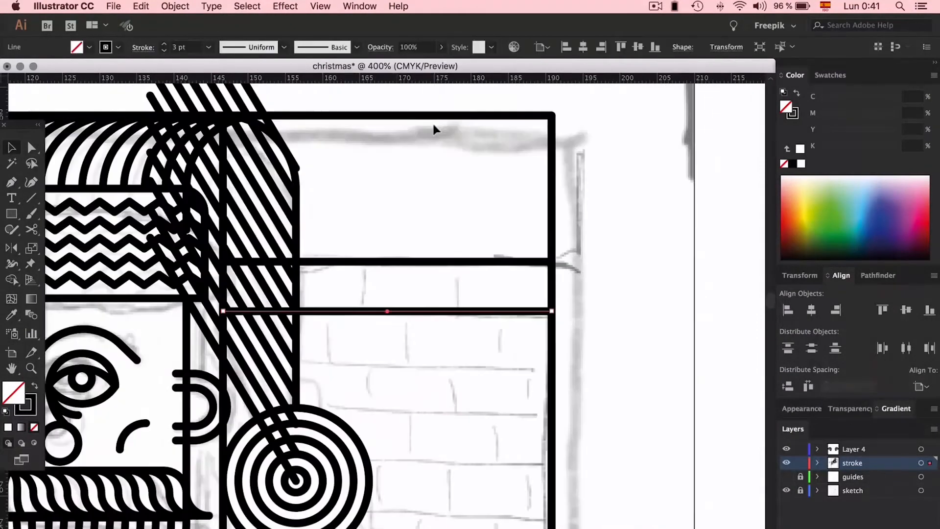
pyautogui.moveTo(387, 286); pyautogui.dragTo(387, 287)
# - Place brick rectangles in a second, offset row and narrow the last brick to end at the wall's outer edge
pyautogui.scroll(-3, 388, 287)
pyautogui.hscroll(2, 388, 287)
pyautogui.moveTo(411, 242); pyautogui.dragTo(465, 267)
pyautogui.click(575, 260)
pyautogui.moveTo(575, 260); pyautogui.dragTo(528, 260)
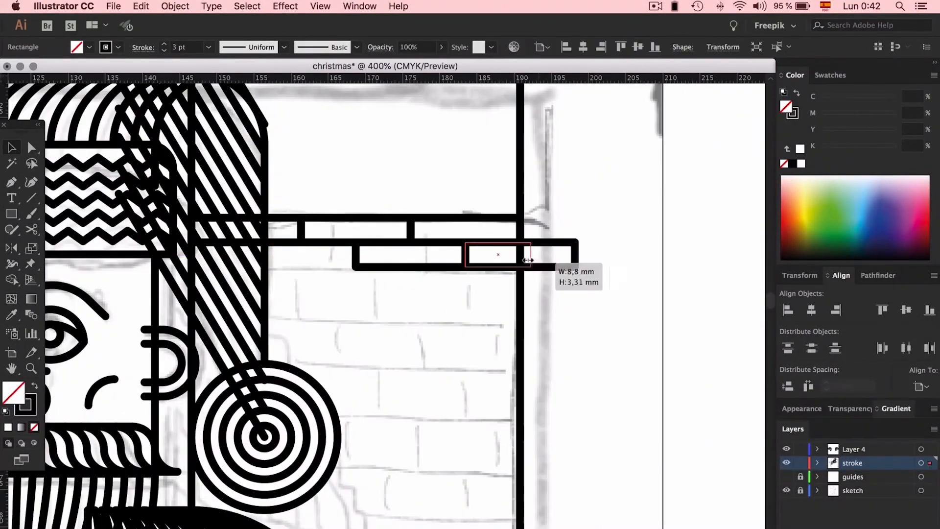
pyautogui.keyDown('shift'); pyautogui.click(486, 266); pyautogui.keyUp('shift')
pyautogui.press('super+plus')
pyautogui.press('super+plus')
pyautogui.keyDown('shift'); pyautogui.click(675, 247); pyautogui.keyUp('shift')
# - Repeat the staggered brick rows downward until they fill the wall behind the shoulder to the diagonal banner
pyautogui.press('super+minus')
pyautogui.press('super+minus')
pyautogui.press('super+minus')
pyautogui.moveTo(446, 315); pyautogui.dragTo(446, 391)
pyautogui.press('super+plus')
pyautogui.press('super+plus')
pyautogui.press('super+plus')
pyautogui.press('super+minus')
pyautogui.press('super+minus')
pyautogui.press('super+minus')
pyautogui.press('super+minus')
pyautogui.moveTo(437, 252); pyautogui.dragTo(438, 351)
pyautogui.scroll(-3, 437, 351)
pyautogui.moveTo(428, 280); pyautogui.dragTo(428, 378)
pyautogui.click(564, 425)
pyautogui.hscroll(-8, 564, 425)
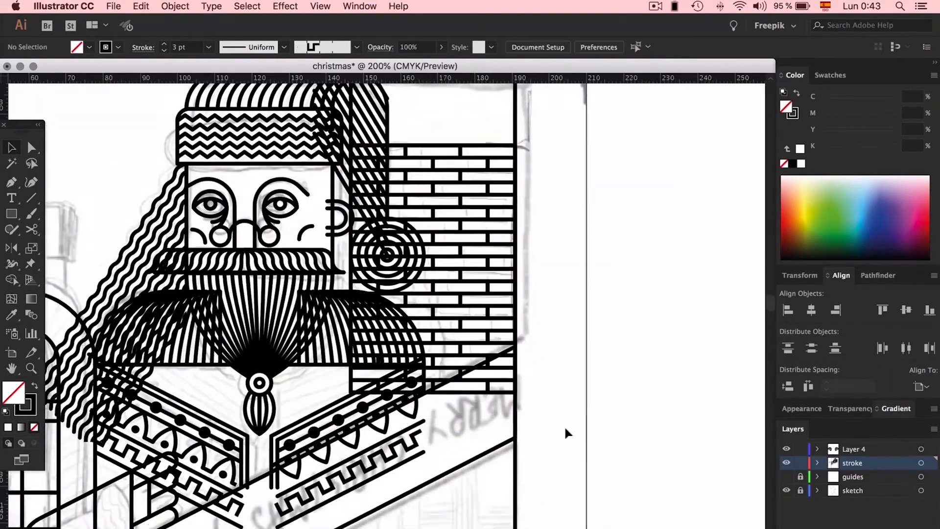
# - Reflect the wavy hair to the other side of the face and shift it horizontally against the face edge
pyautogui.click(368, 235)
pyautogui.press('o')
pyautogui.keyDown('alt'); pyautogui.click(475, 383); pyautogui.keyUp('alt')
pyautogui.press('v')
pyautogui.hscroll(5, 475, 294)
pyautogui.moveTo(373, 189); pyautogui.dragTo(390, 189)
pyautogui.hscroll(-8, 375, 190)
pyautogui.click(292, 281)
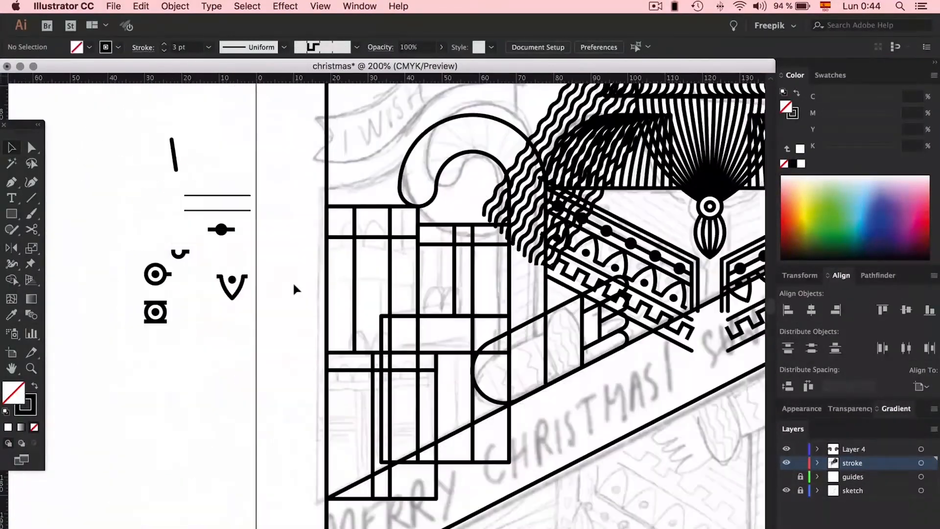
# - Draw a vertical line about 31 mm long down the first tower's column and apply a pattern brush to it
pyautogui.press('p')
pyautogui.click(301, 217)
pyautogui.click(300, 332)
pyautogui.click(357, 47)
pyautogui.click(289, 220)
# - Apply another pattern brush to the next vertical line so the tower columns carry chains of rings and solid dots
pyautogui.moveTo(295, 211); pyautogui.dragTo(306, 410)
pyautogui.hscroll(5, 416, 245)
pyautogui.click(240, 463)
pyautogui.click(357, 47)
pyautogui.click(245, 151)
pyautogui.scroll(-6, 284, 343)
pyautogui.scroll(7, 284, 342)
# - Draw two adjoining round-topped arches, each about 4.7 mm wide, above the first tower's ringed column
pyautogui.press('m')
pyautogui.moveTo(203, 275); pyautogui.dragTo(186, 257)
pyautogui.press('a')
pyautogui.press('super+plus')
pyautogui.press('super+plus')
pyautogui.press('super+plus')
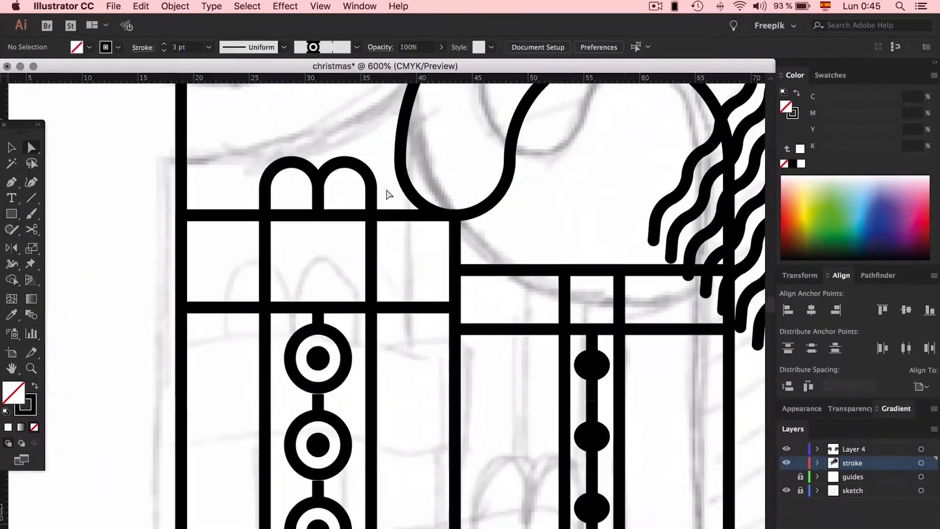
pyautogui.scroll(-8, 388, 195)
pyautogui.click(318, 419)
# - Draw an ellipse on the brick building's roof and delete its unneeded part to make a curved tile
pyautogui.press('super+minus')
pyautogui.press('super+minus')
pyautogui.press('super+minus')
pyautogui.scroll(-5, 187, 142)
pyautogui.scroll(6, 187, 142)
pyautogui.hscroll(4, 187, 142)
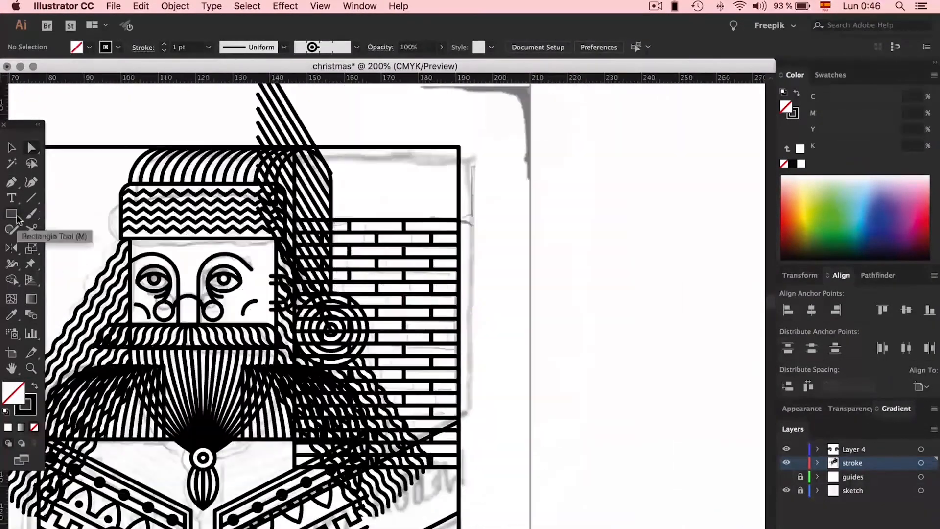
pyautogui.press('super+plus')
pyautogui.press('super+plus')
pyautogui.moveTo(406, 289); pyautogui.dragTo(526, 352)
pyautogui.doubleClick(530, 249)
pyautogui.click(550, 226)
pyautogui.press('Delete')
# - Fill the brick building's roof with staggered rows of scalloped tiles and adjust them horizontally to fit
pyautogui.doubleClick(554, 267)
pyautogui.press('super+plus')
pyautogui.press('super+plus')
pyautogui.press('super+minus')
pyautogui.press('super+minus')
pyautogui.press('super+minus')
pyautogui.press('super+minus')
pyautogui.hscroll(3, 603, 376)
pyautogui.doubleClick(336, 142)
pyautogui.press('super+minus')
pyautogui.moveTo(510, 312); pyautogui.dragTo(458, 312)
pyautogui.press('super+plus')
pyautogui.press('super+plus')
pyautogui.press('super+plus')
pyautogui.moveTo(576, 313); pyautogui.dragTo(603, 313)
pyautogui.press('super+minus')
pyautogui.press('super+minus')
pyautogui.press('super+minus')
# - Isolate the hatband's zigzag lines and round their corners into soft waves
pyautogui.doubleClick(405, 189)
pyautogui.doubleClick(374, 247)
pyautogui.press('super+plus')
pyautogui.press('super+plus')
pyautogui.moveTo(549, 280); pyautogui.dragTo(520, 293)
pyautogui.press('super+minus')
pyautogui.press('super+minus')
# - Leave isolation and redraw the cheek's curved line as an arc about 3.5 mm wide
pyautogui.doubleClick(112, 163)
pyautogui.press('super+plus')
pyautogui.press('super+plus')
pyautogui.scroll(-8, 387, 294)
pyautogui.click(335, 88)
pyautogui.scroll(5, 387, 293)
pyautogui.moveTo(405, 293); pyautogui.dragTo(433, 266)
pyautogui.click(439, 250)
pyautogui.press('v')
# - Place a copy of the moustache's blended curved lines beneath the hatband, overlapping the hat's hanging tail
pyautogui.press('super+minus')
pyautogui.press('super+minus')
pyautogui.press('super+minus')
pyautogui.click(501, 211)
pyautogui.press('super+plus')
pyautogui.press('super+plus')
pyautogui.press('super+plus')
pyautogui.scroll(5, 460, 293)
pyautogui.moveTo(440, 411); pyautogui.dragTo(513, 283)
pyautogui.moveTo(573, 288); pyautogui.dragTo(535, 289)
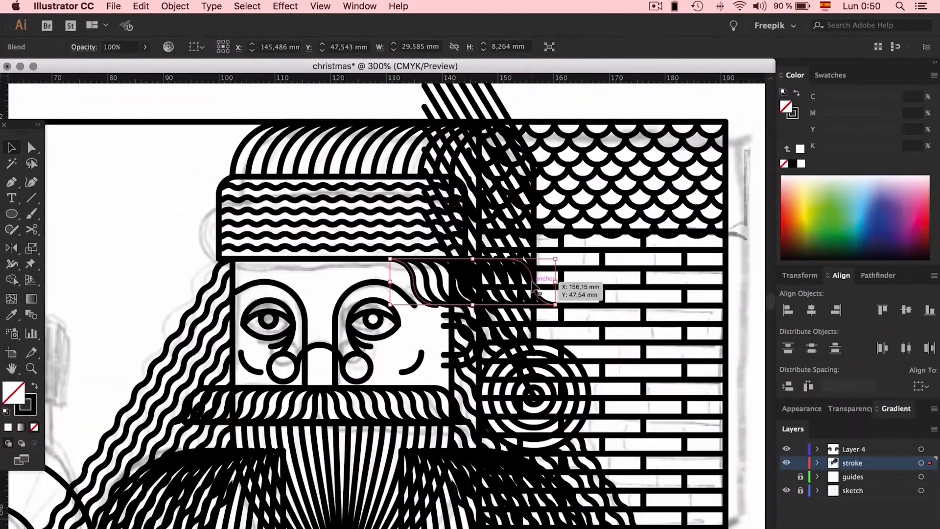